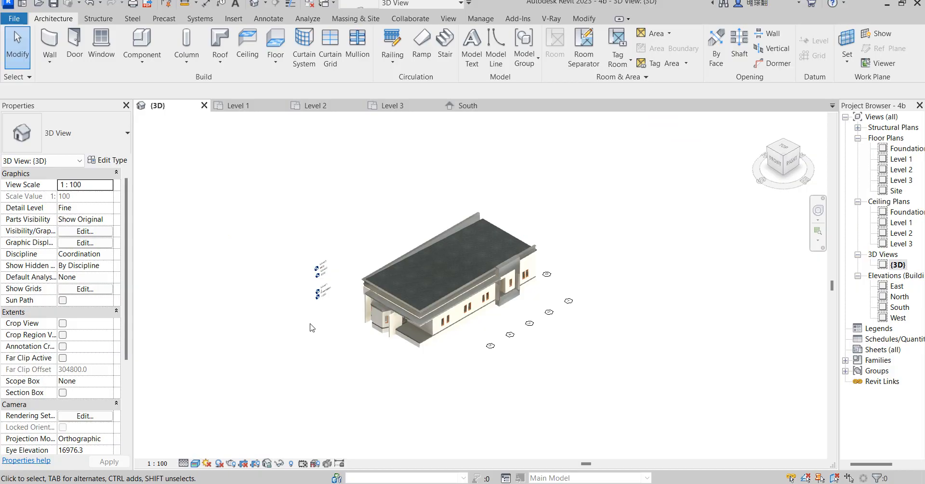
Open the Level 1 floor plan and examine the whole room layout, from the rear bedrooms to the living room and front porch
{"action": "scroll", "coordinate": [314, 325], "scroll_direction": "up", "scroll_amount": 5}
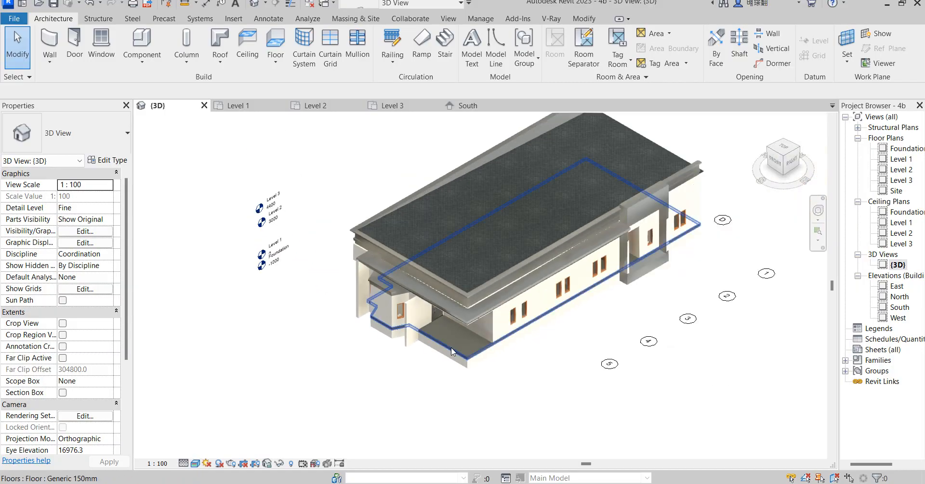
{"action": "double_click", "coordinate": [897, 160]}
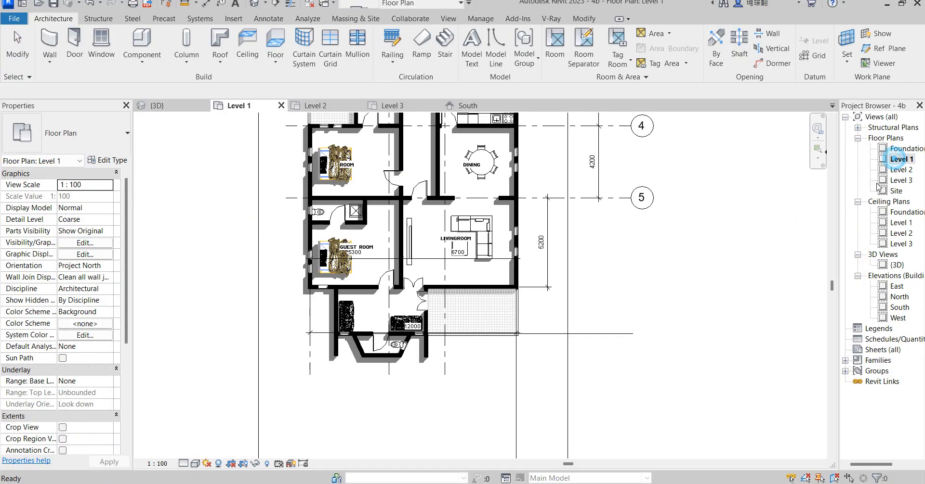
{"action": "scroll", "coordinate": [407, 270], "scroll_direction": "down", "scroll_amount": 2}
{"action": "scroll", "coordinate": [407, 270], "scroll_direction": "up", "scroll_amount": 2}
{"action": "scroll", "coordinate": [407, 270], "scroll_direction": "up", "scroll_amount": 2}
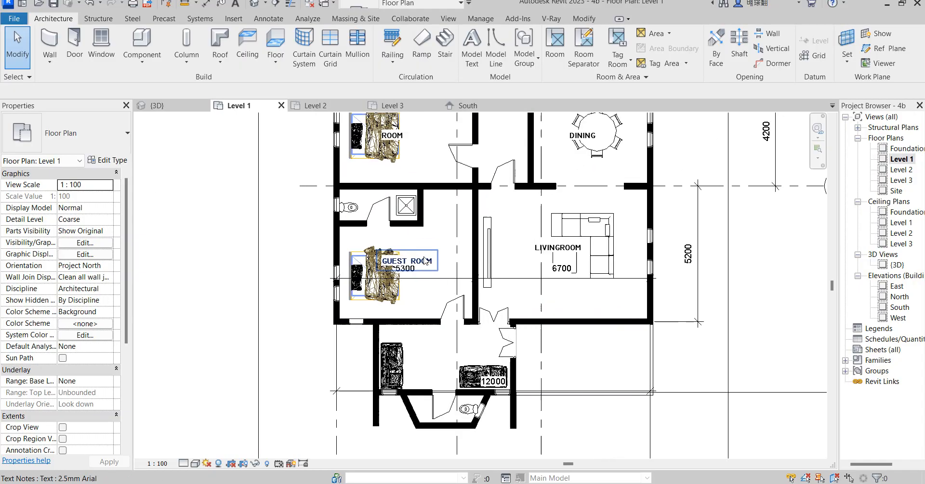
{"action": "scroll", "coordinate": [386, 262], "scroll_direction": "down", "scroll_amount": 3}
{"action": "scroll", "coordinate": [384, 260], "scroll_direction": "up", "scroll_amount": 2}
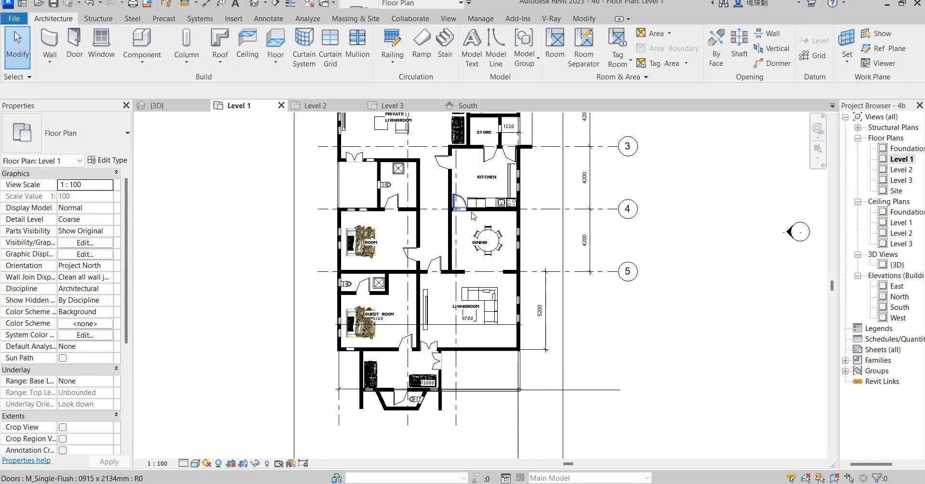
{"action": "scroll", "coordinate": [425, 189], "scroll_direction": "down", "scroll_amount": 3}
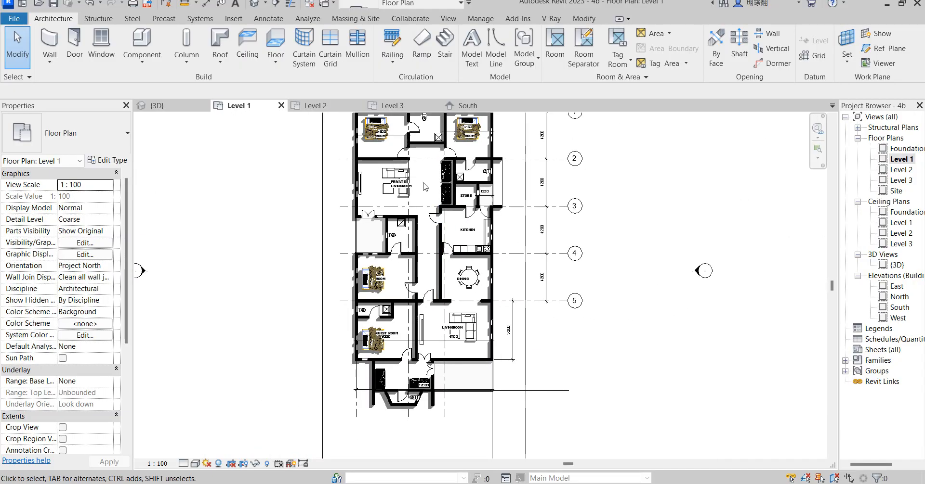
{"action": "scroll", "coordinate": [406, 428], "scroll_direction": "up", "scroll_amount": 3}
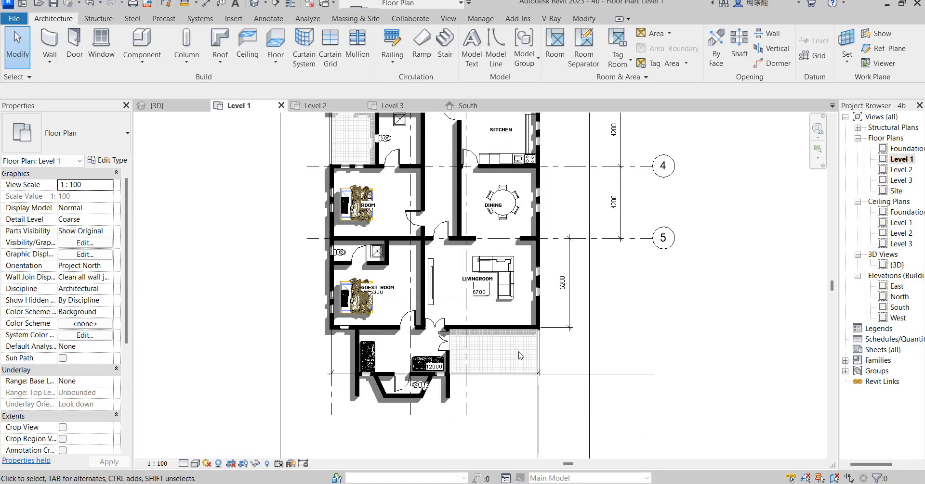
{"action": "scroll", "coordinate": [527, 346], "scroll_direction": "down", "scroll_amount": 2}
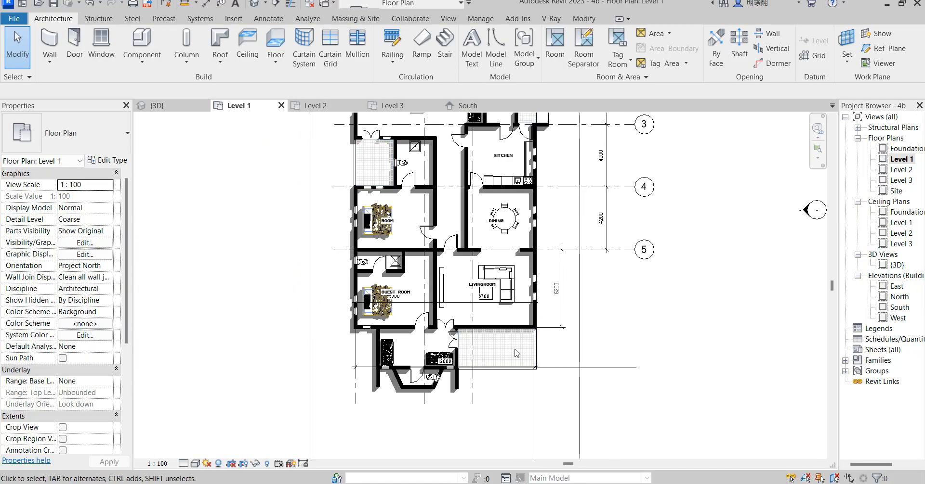
{"action": "scroll", "coordinate": [510, 345], "scroll_direction": "up", "scroll_amount": 2}
{"action": "scroll", "coordinate": [543, 326], "scroll_direction": "down", "scroll_amount": 2}
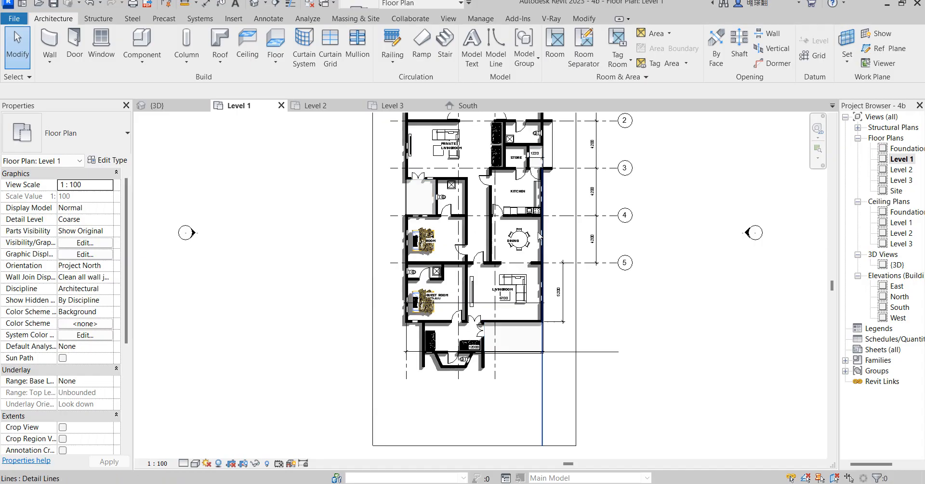
{"action": "scroll", "coordinate": [471, 298], "scroll_direction": "down", "scroll_amount": 1}
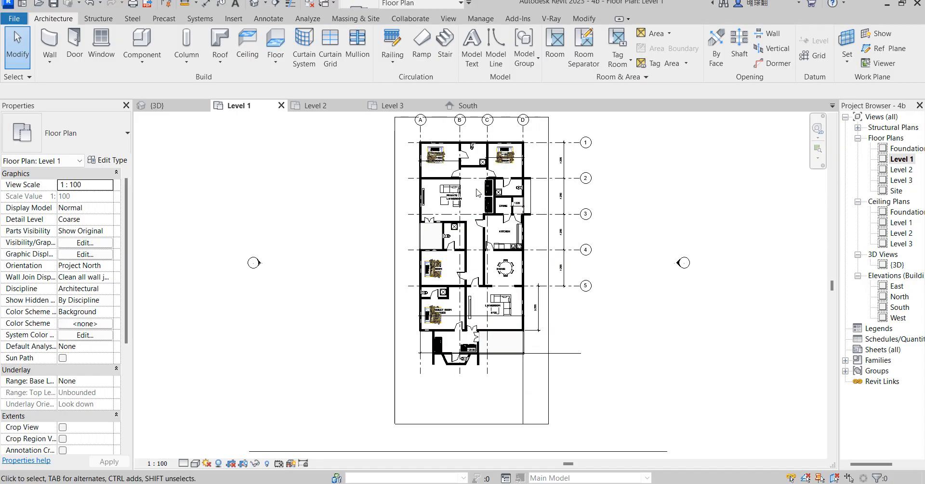
{"action": "scroll", "coordinate": [447, 153], "scroll_direction": "up", "scroll_amount": 3}
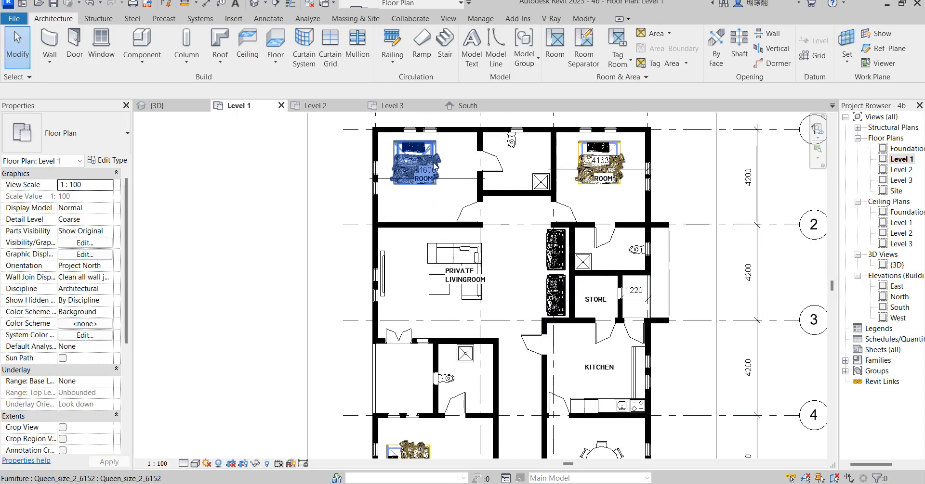
{"action": "scroll", "coordinate": [609, 174], "scroll_direction": "down", "scroll_amount": 1}
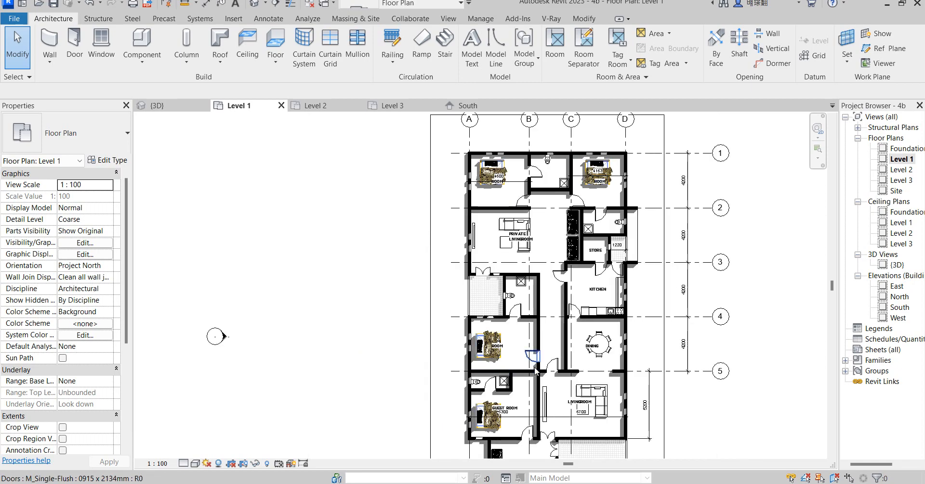
{"action": "scroll", "coordinate": [554, 337], "scroll_direction": "up", "scroll_amount": 1}
{"action": "scroll", "coordinate": [554, 338], "scroll_direction": "down", "scroll_amount": 1}
{"action": "scroll", "coordinate": [543, 284], "scroll_direction": "up", "scroll_amount": 3}
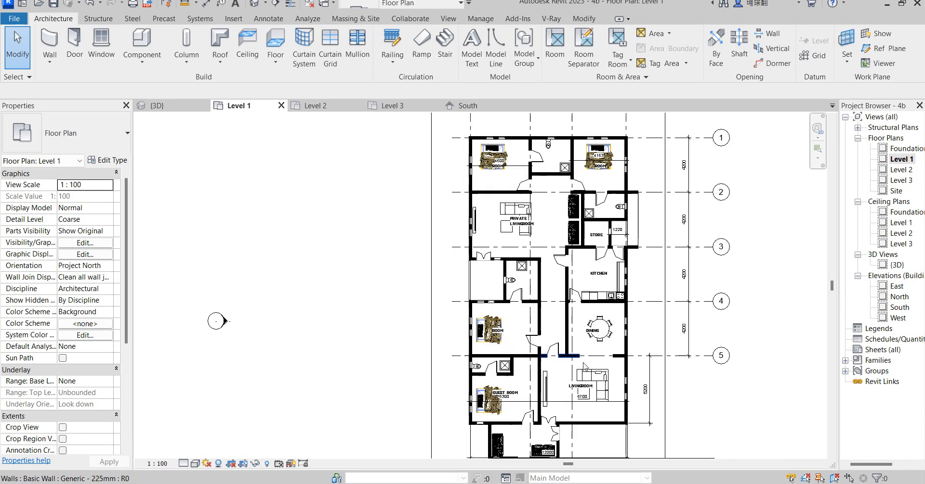
{"action": "scroll", "coordinate": [544, 284], "scroll_direction": "down", "scroll_amount": 4}
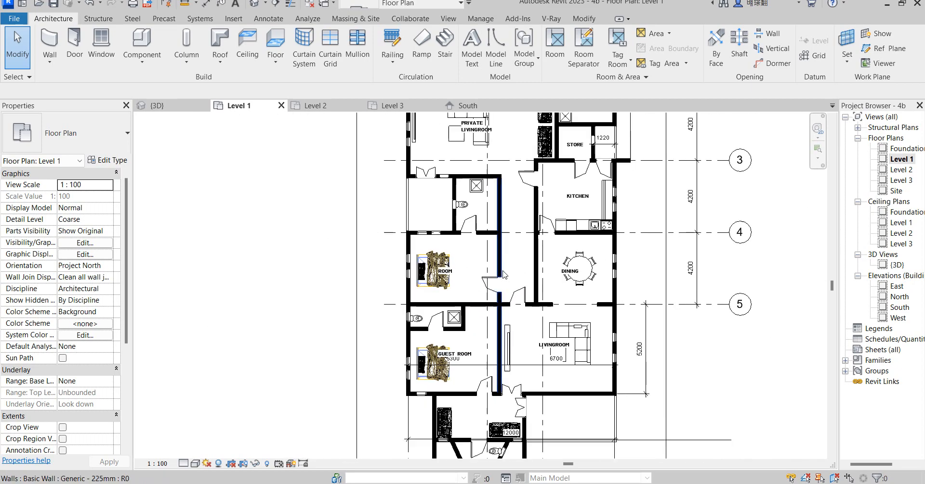
{"action": "scroll", "coordinate": [584, 285], "scroll_direction": "up", "scroll_amount": 1}
{"action": "scroll", "coordinate": [581, 289], "scroll_direction": "down", "scroll_amount": 2}
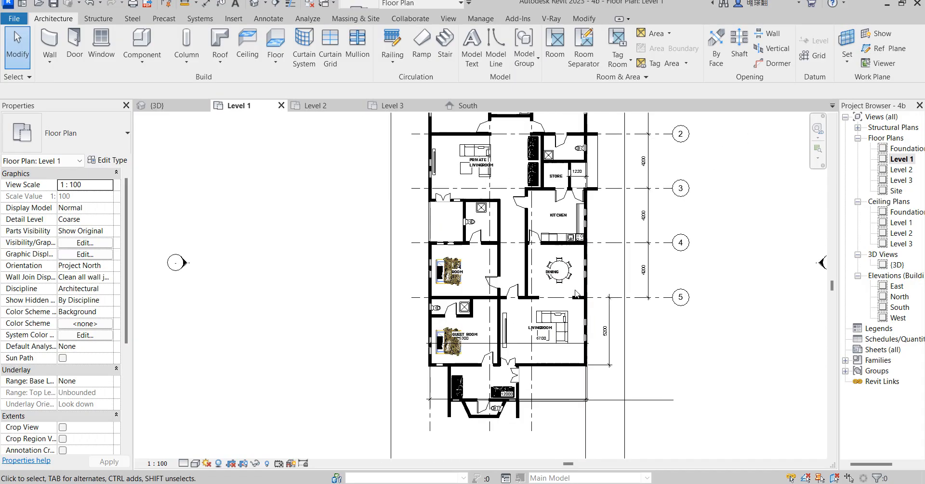
{"action": "scroll", "coordinate": [568, 386], "scroll_direction": "up", "scroll_amount": 2}
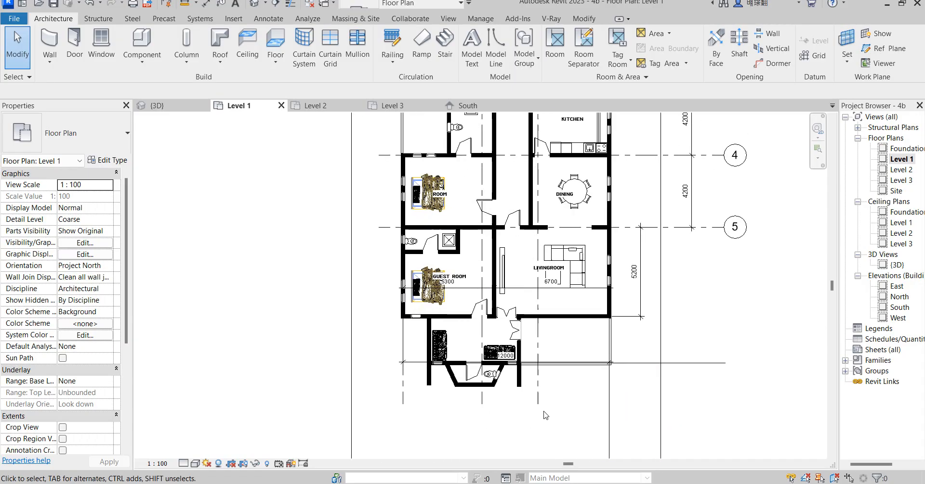
{"action": "scroll", "coordinate": [579, 379], "scroll_direction": "up", "scroll_amount": 2}
{"action": "scroll", "coordinate": [413, 368], "scroll_direction": "down", "scroll_amount": 2}
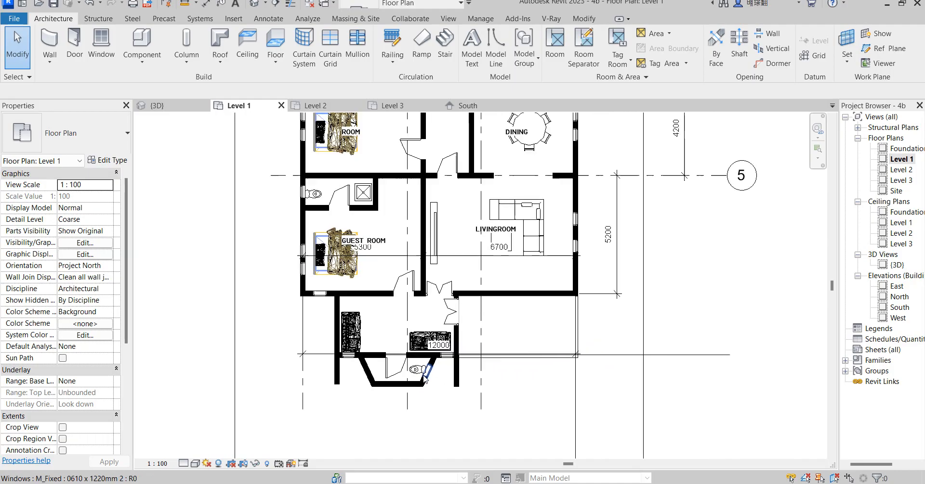
{"action": "scroll", "coordinate": [415, 369], "scroll_direction": "up", "scroll_amount": 1}
{"action": "scroll", "coordinate": [426, 370], "scroll_direction": "up", "scroll_amount": 1}
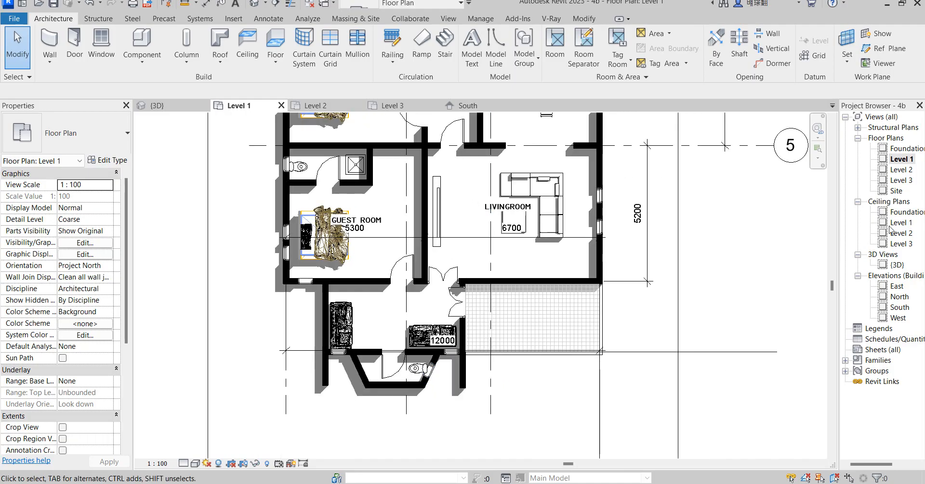
Return to the 3D view and examine the raised front porch and the roof overhang above it
{"action": "double_click", "coordinate": [896, 265]}
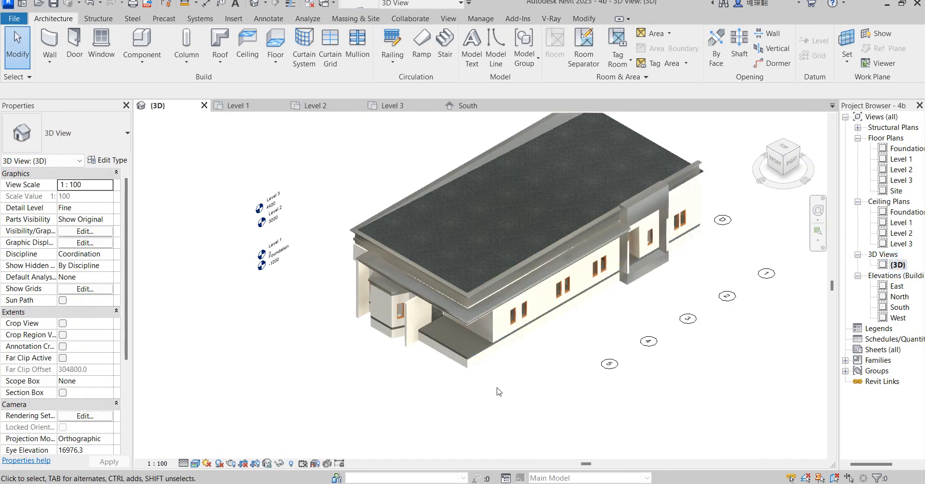
{"action": "scroll", "coordinate": [472, 340], "scroll_direction": "up", "scroll_amount": 3}
{"action": "scroll", "coordinate": [473, 340], "scroll_direction": "up", "scroll_amount": 3}
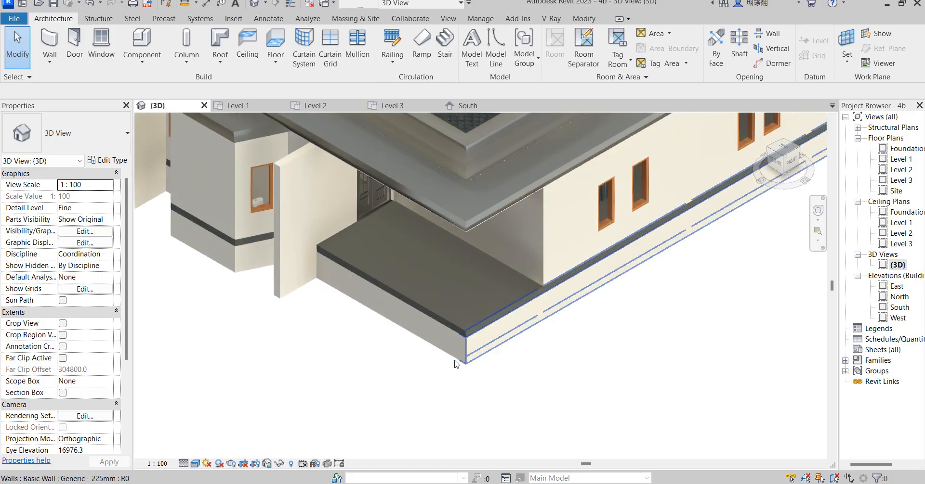
{"action": "scroll", "coordinate": [473, 312], "scroll_direction": "down", "scroll_amount": 1}
{"action": "scroll", "coordinate": [366, 207], "scroll_direction": "down", "scroll_amount": 3}
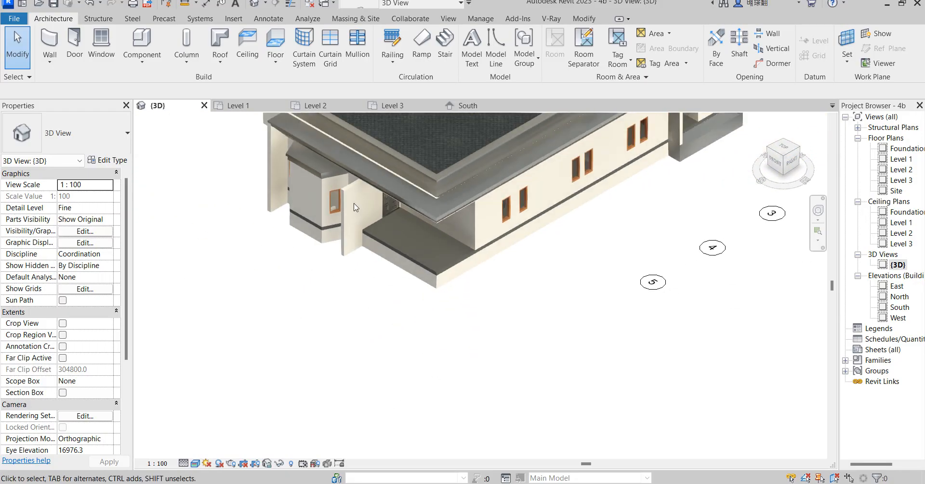
{"action": "scroll", "coordinate": [334, 201], "scroll_direction": "up", "scroll_amount": 2}
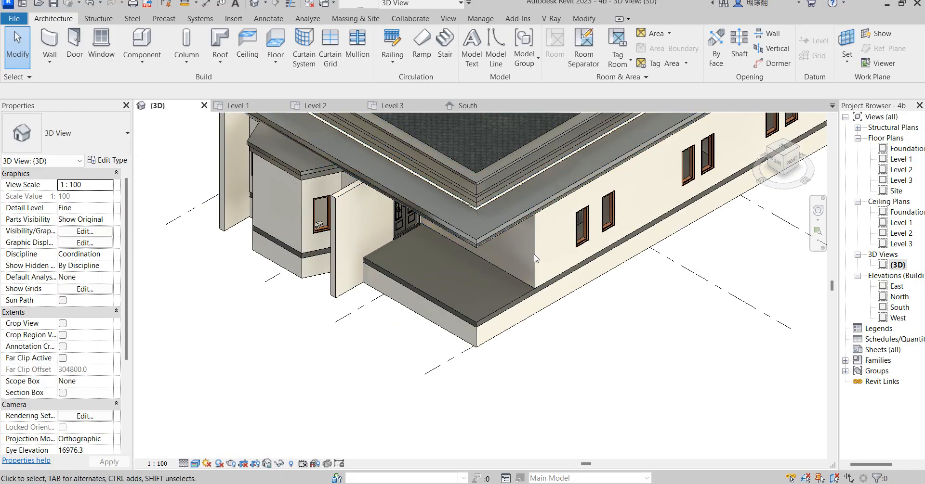
In the South elevation, edit the roof overhang's casework in place and open its sweep profile sketch for editing
{"action": "double_click", "coordinate": [896, 308]}
{"action": "scroll", "coordinate": [558, 309], "scroll_direction": "up", "scroll_amount": 3}
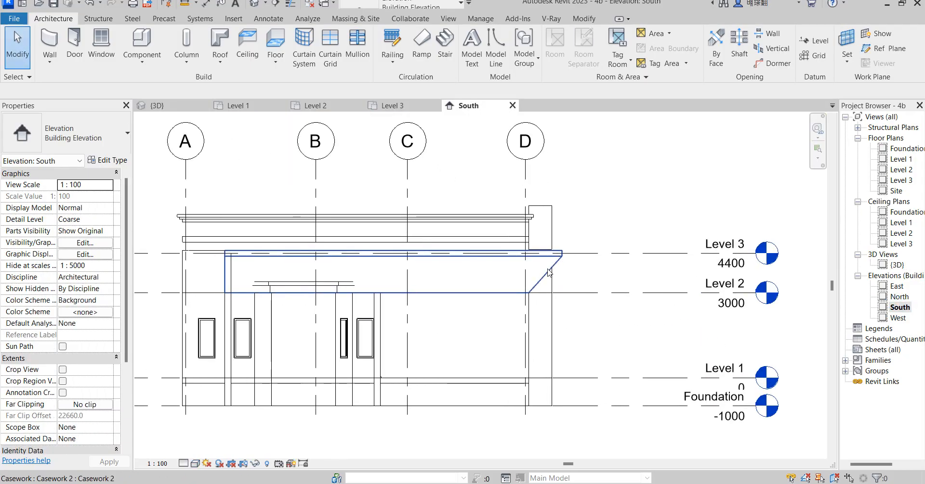
{"action": "left_click", "coordinate": [549, 273]}
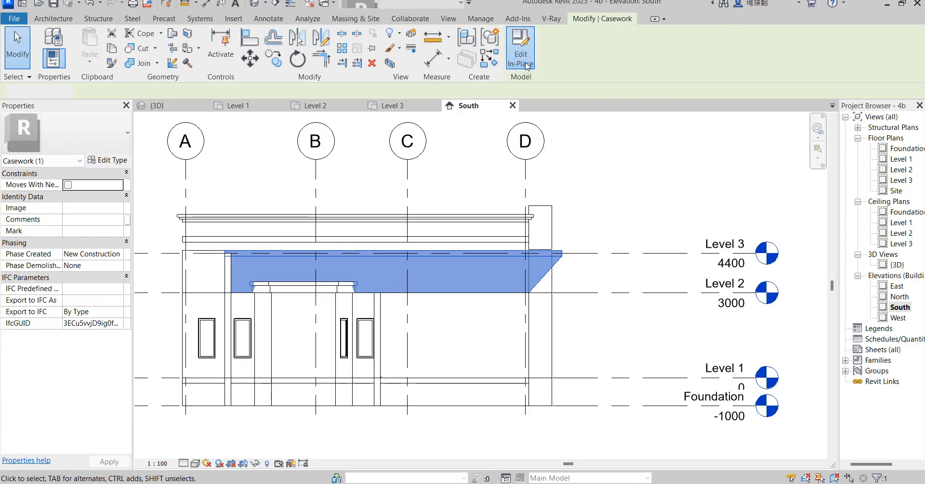
{"action": "left_click", "coordinate": [543, 281]}
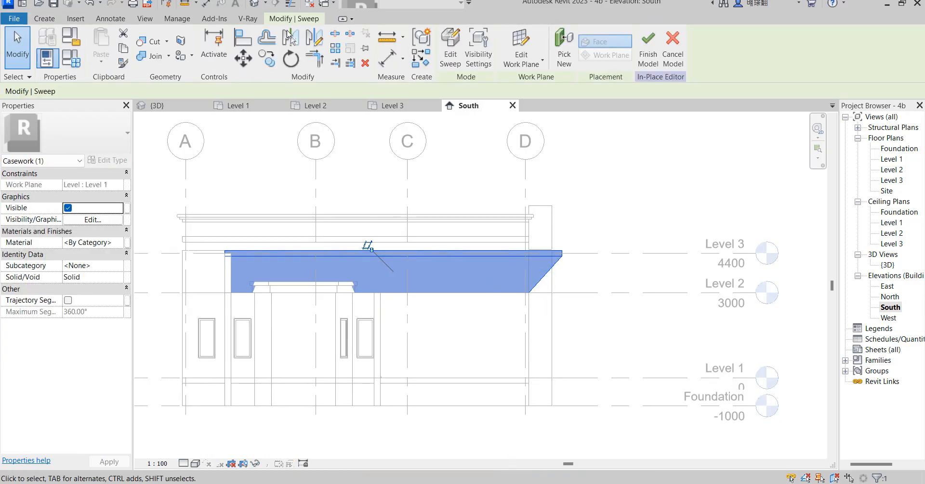
{"action": "left_click", "coordinate": [450, 49]}
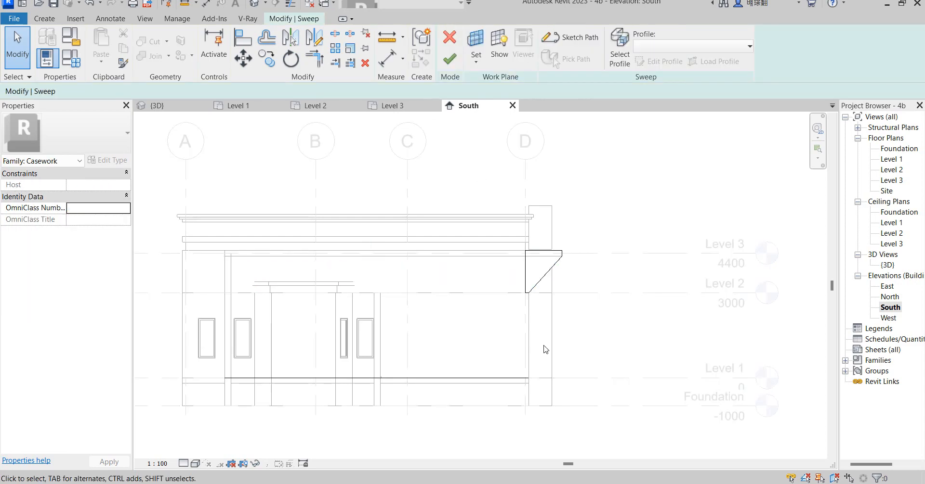
{"action": "left_click", "coordinate": [571, 37]}
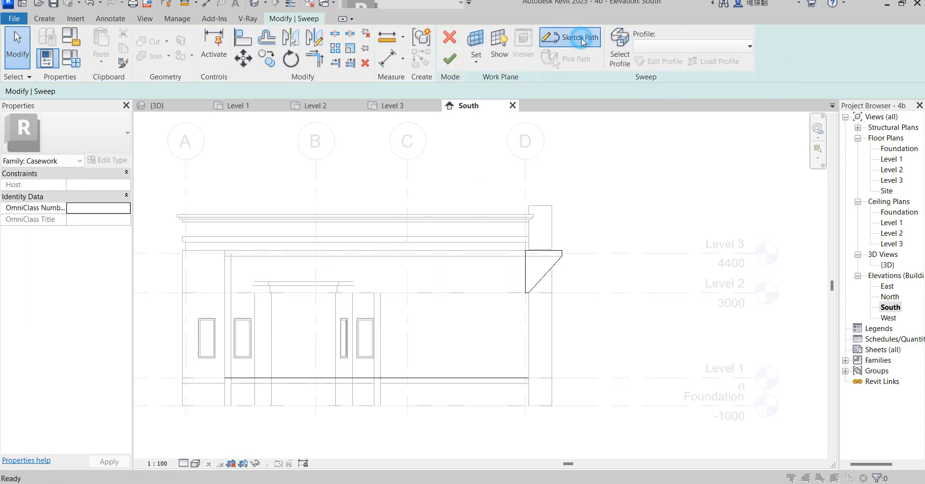
{"action": "left_click", "coordinate": [543, 110]}
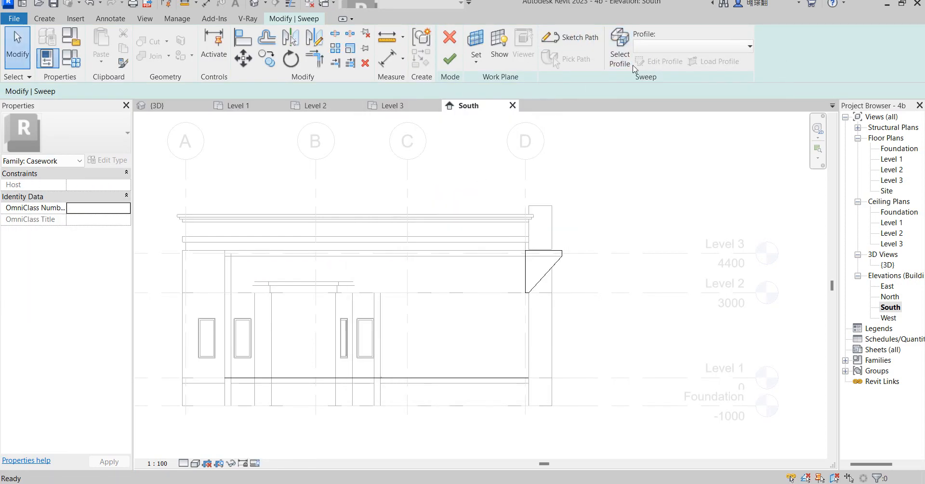
{"action": "left_click", "coordinate": [620, 48]}
{"action": "left_click", "coordinate": [658, 62]}
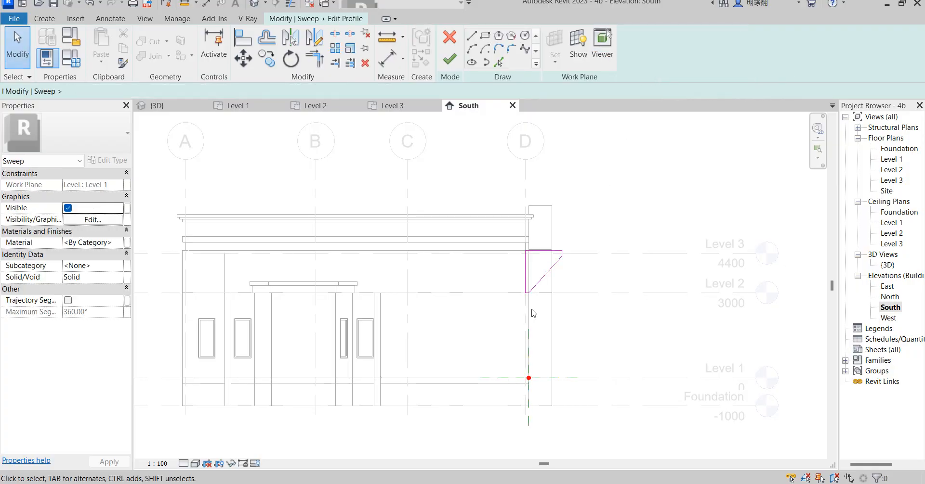
Raise the lower end of the profile's sloping line along the wall face, making the line about 1297 mm long
{"action": "scroll", "coordinate": [537, 289], "scroll_direction": "up", "scroll_amount": 2}
{"action": "left_click", "coordinate": [535, 278]}
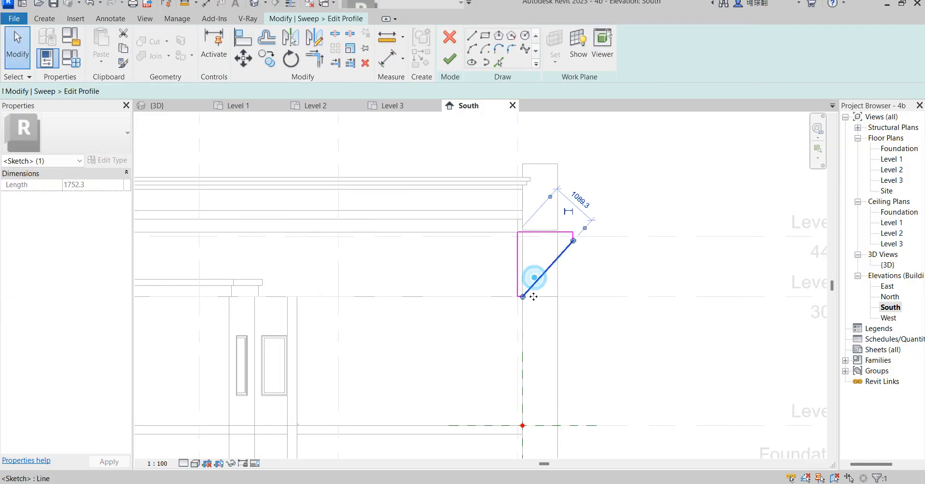
{"action": "left_click_drag", "start_coordinate": [523, 298], "coordinate": [522, 264]}
{"action": "scroll", "coordinate": [526, 276], "scroll_direction": "up", "scroll_amount": 2}
{"action": "scroll", "coordinate": [513, 316], "scroll_direction": "up", "scroll_amount": 4}
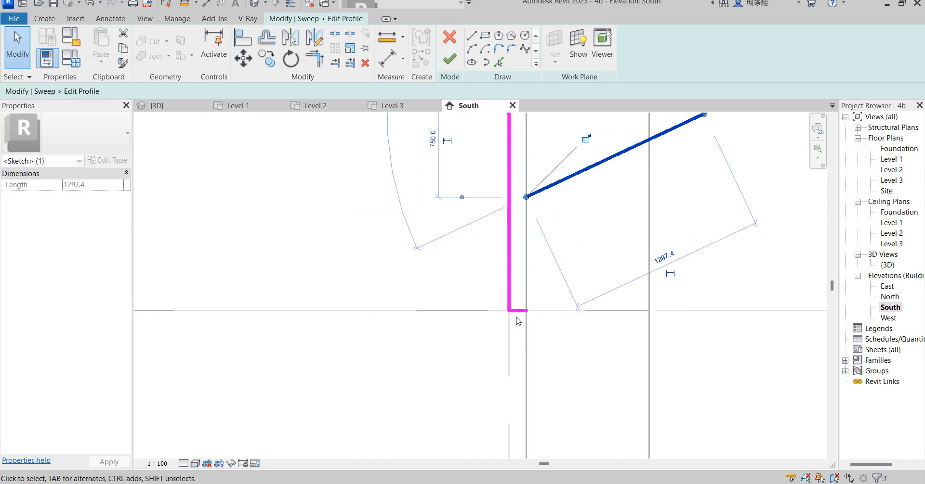
Move the profile's short bottom line up to about 740 mm above Level 2, level with the sloping line's lower end
{"action": "left_click", "coordinate": [520, 312]}
{"action": "scroll", "coordinate": [523, 313], "scroll_direction": "up", "scroll_amount": 1}
{"action": "left_click_drag", "start_coordinate": [523, 314], "coordinate": [522, 145]}
{"action": "scroll", "coordinate": [510, 289], "scroll_direction": "down", "scroll_amount": 3}
{"action": "scroll", "coordinate": [534, 306], "scroll_direction": "up", "scroll_amount": 3}
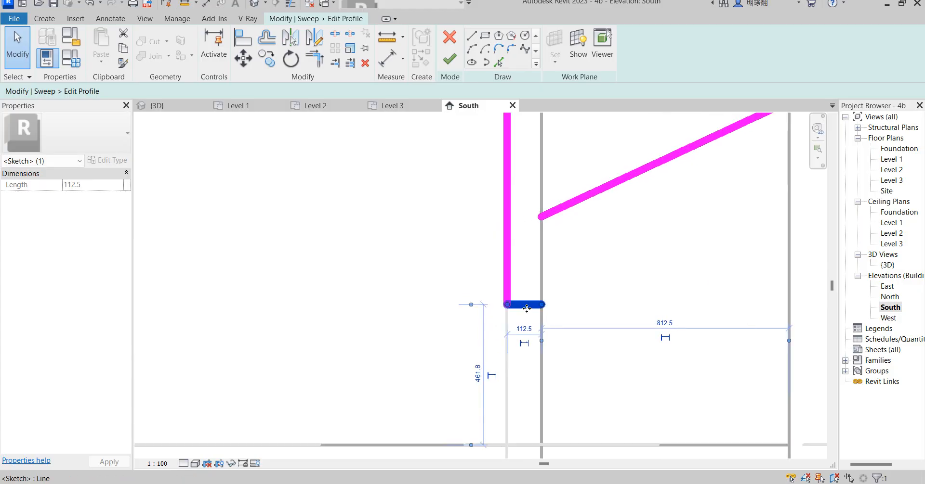
{"action": "left_click_drag", "start_coordinate": [526, 309], "coordinate": [538, 221]}
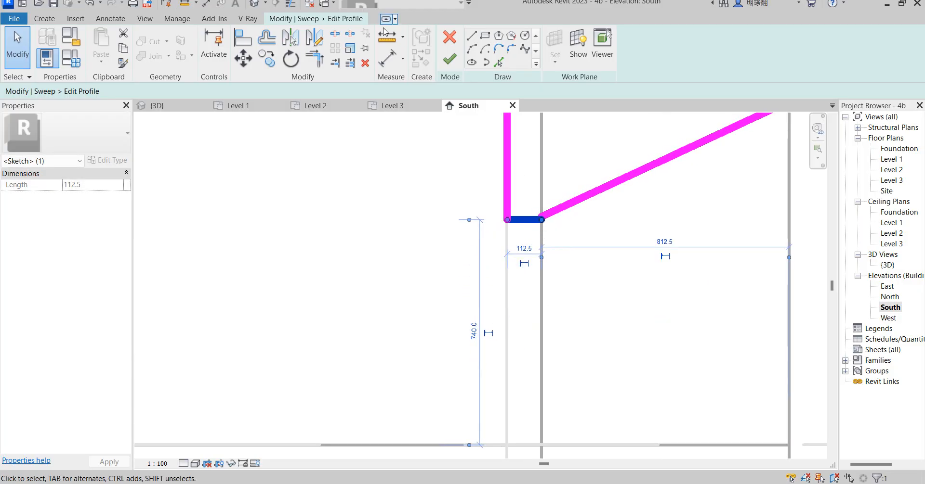
Trim the short bottom line and the sloping line to a corner, and finish the profile and sweep edits
{"action": "left_click", "coordinate": [315, 58]}
{"action": "left_click", "coordinate": [520, 220]}
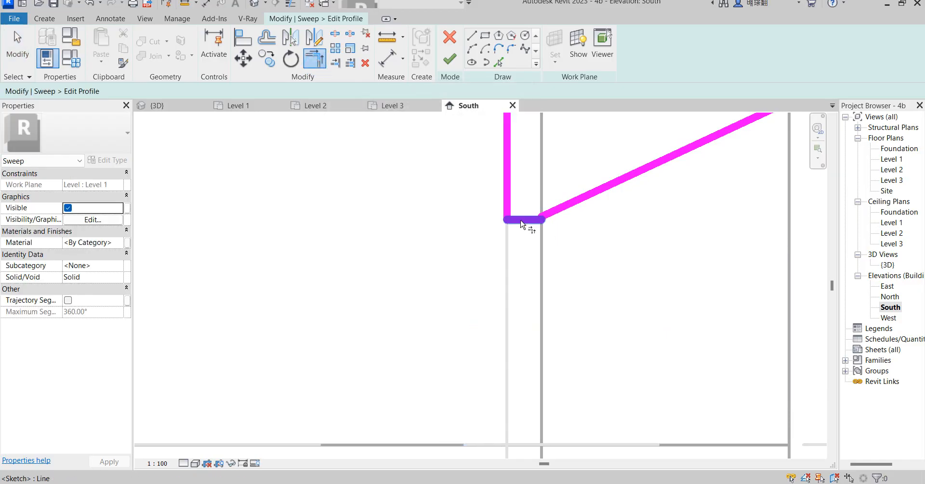
{"action": "left_click", "coordinate": [571, 207]}
{"action": "scroll", "coordinate": [524, 264], "scroll_direction": "down", "scroll_amount": 5}
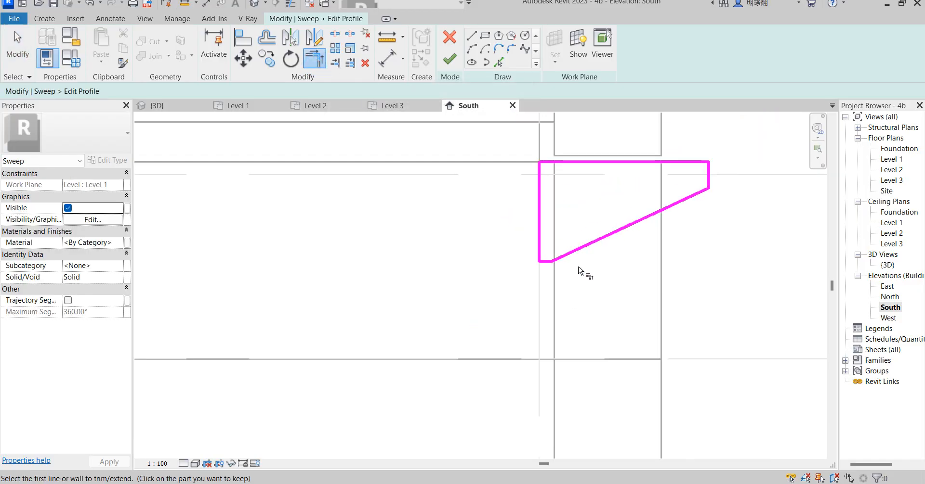
{"action": "left_click", "coordinate": [453, 59]}
{"action": "left_click", "coordinate": [449, 57]}
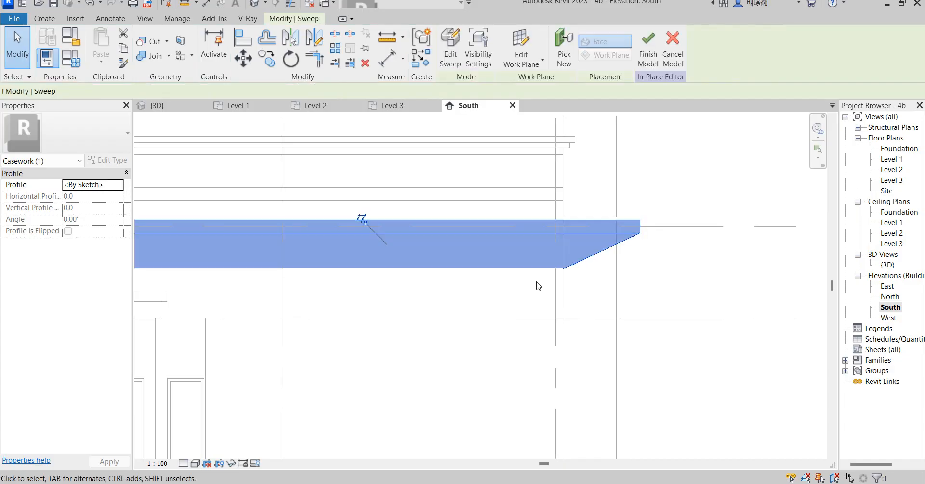
Finish the in-place edit of the roof overhang model and open the 3D view
{"action": "scroll", "coordinate": [515, 262], "scroll_direction": "down", "scroll_amount": 3}
{"action": "left_click", "coordinate": [633, 221]}
{"action": "scroll", "coordinate": [361, 331], "scroll_direction": "down", "scroll_amount": 4}
{"action": "scroll", "coordinate": [360, 330], "scroll_direction": "up", "scroll_amount": 3}
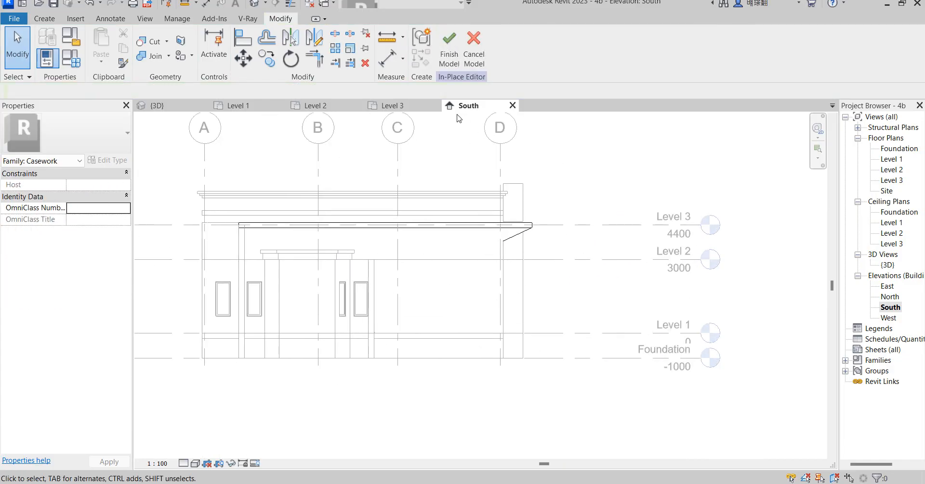
{"action": "left_click", "coordinate": [450, 53]}
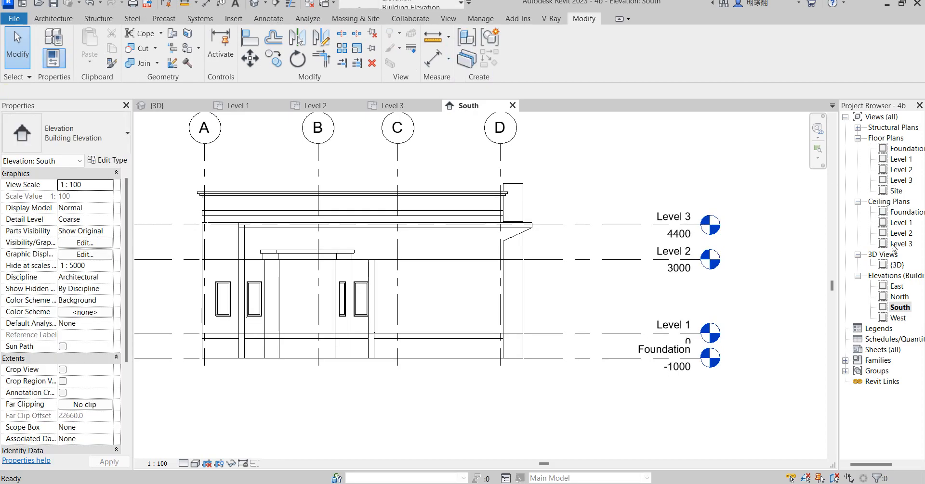
{"action": "double_click", "coordinate": [896, 265]}
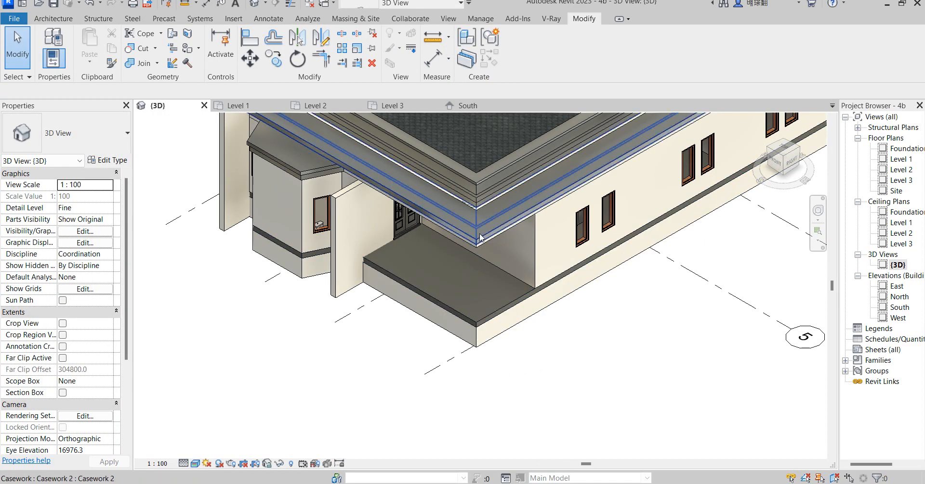
In the Level 1 plan, draw an 800 mm long, 3000 mm high Generic - 225mm wall along grid D at the porch's outer corner
{"action": "double_click", "coordinate": [898, 159]}
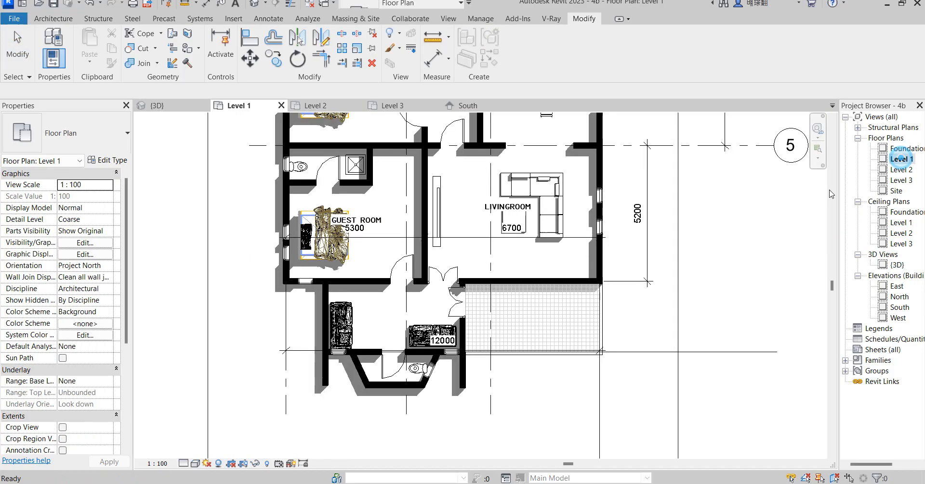
{"action": "scroll", "coordinate": [613, 289], "scroll_direction": "up", "scroll_amount": 5}
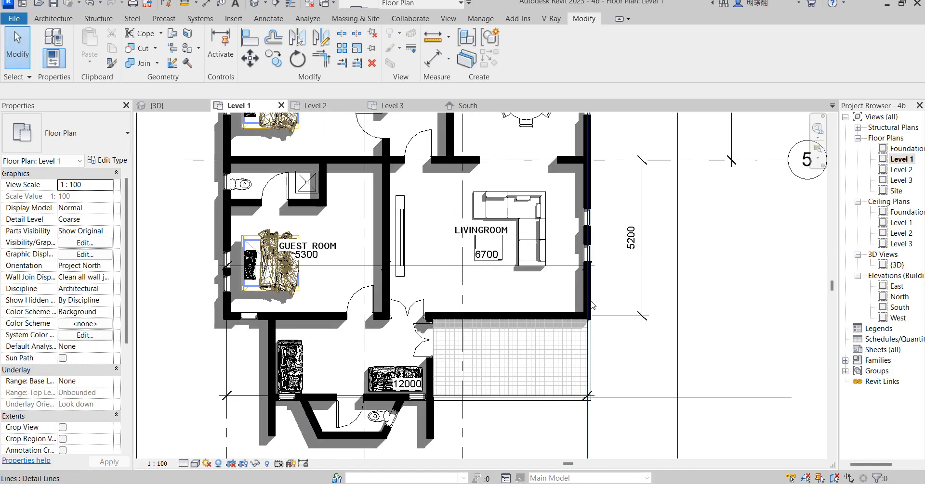
{"action": "left_click", "coordinate": [585, 293]}
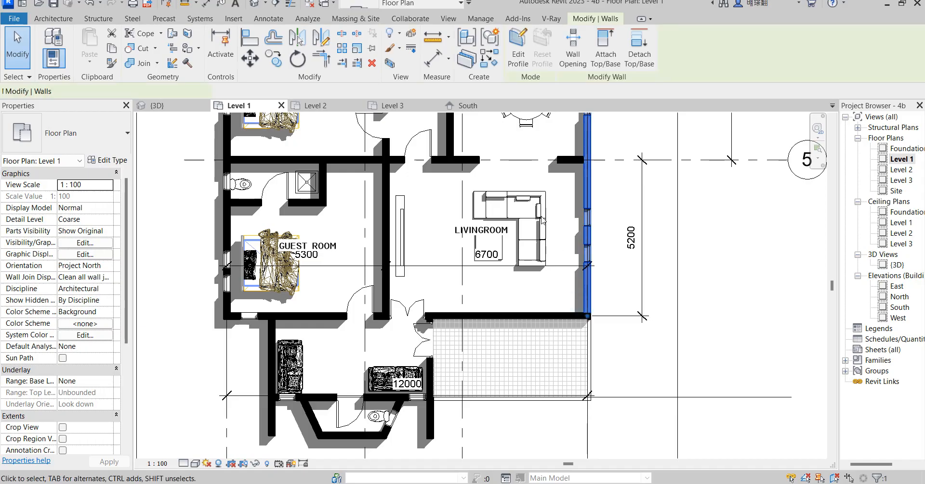
{"action": "scroll", "coordinate": [540, 217], "scroll_direction": "down", "scroll_amount": 4}
{"action": "key", "text": "w"}
{"action": "key", "text": "a"}
{"action": "scroll", "coordinate": [554, 299], "scroll_direction": "up", "scroll_amount": 5}
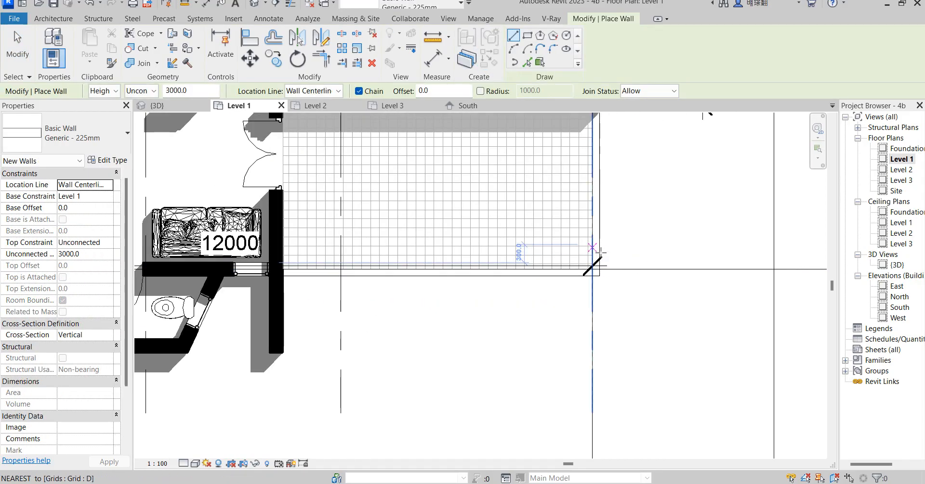
{"action": "left_click", "coordinate": [592, 247]}
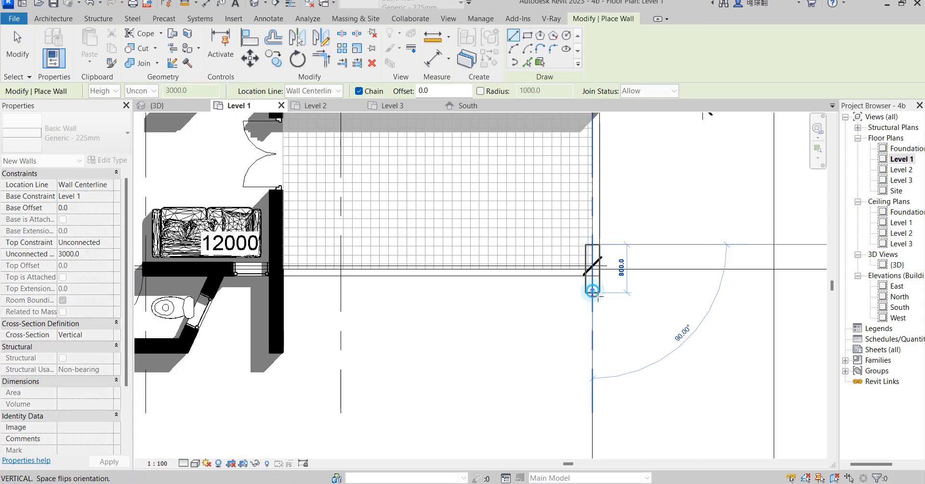
{"action": "left_click", "coordinate": [593, 291]}
{"action": "right_click", "coordinate": [664, 166]}
{"action": "left_click", "coordinate": [679, 170]}
{"action": "scroll", "coordinate": [660, 246], "scroll_direction": "down", "scroll_amount": 3}
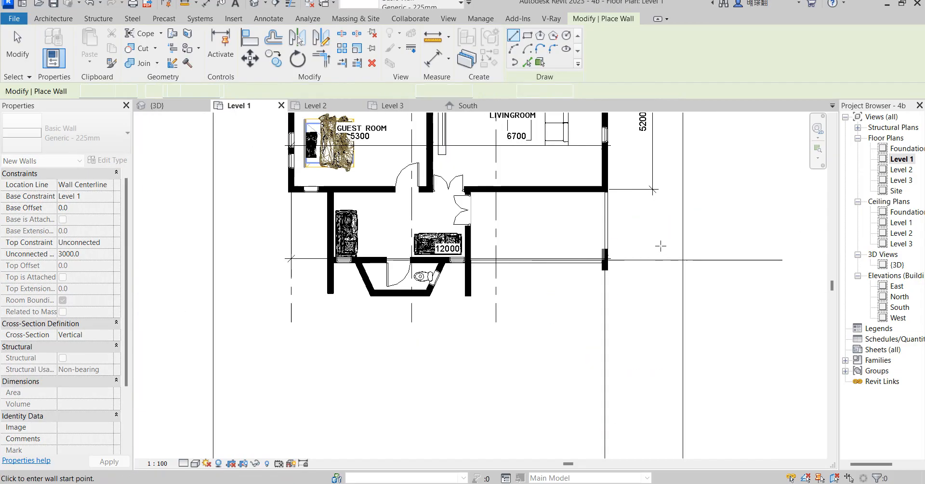
{"action": "right_click", "coordinate": [656, 223]}
{"action": "left_click", "coordinate": [689, 232]}
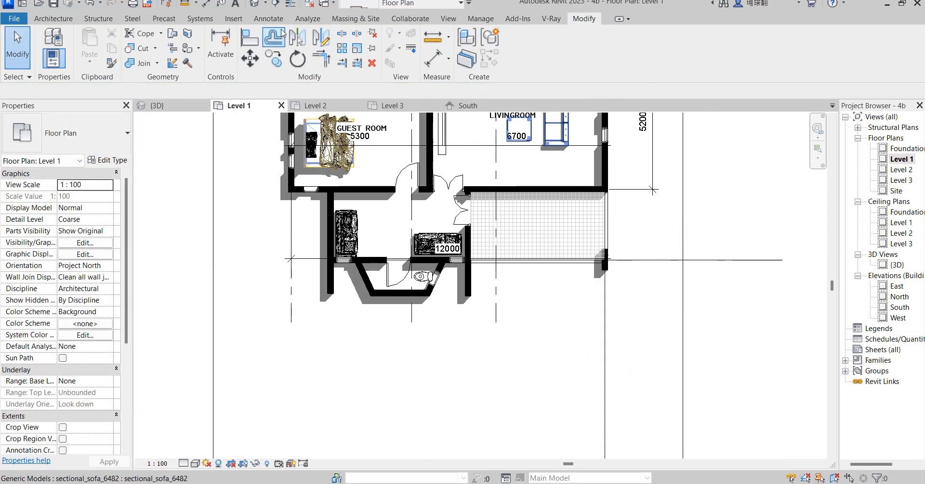
In the 3D view, extend the short porch corner wall's base down to the bottom of the foundation wall
{"action": "double_click", "coordinate": [896, 264]}
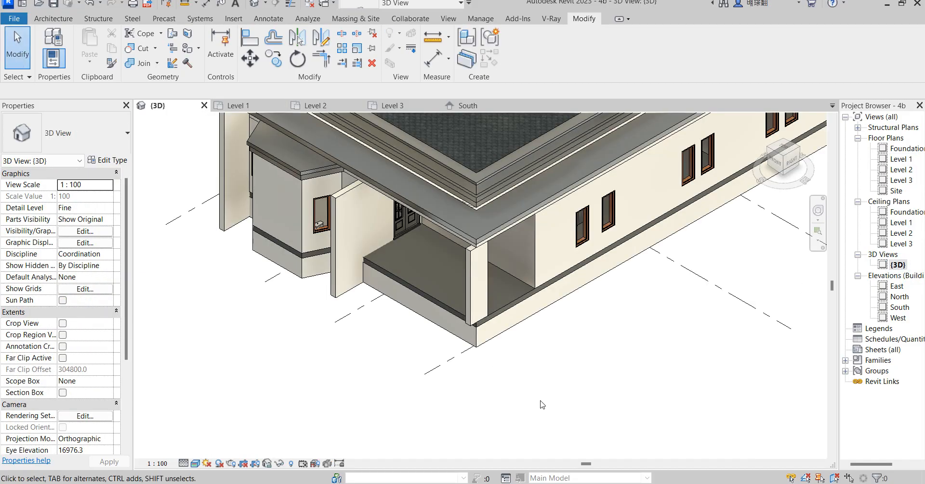
{"action": "scroll", "coordinate": [510, 307], "scroll_direction": "up", "scroll_amount": 2}
{"action": "left_click", "coordinate": [462, 265]}
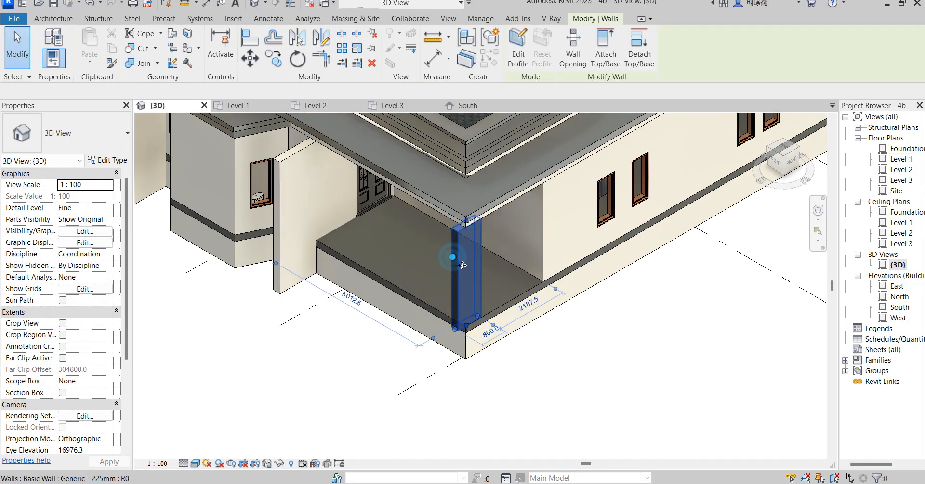
{"action": "left_click_drag", "start_coordinate": [466, 332], "coordinate": [474, 362]}
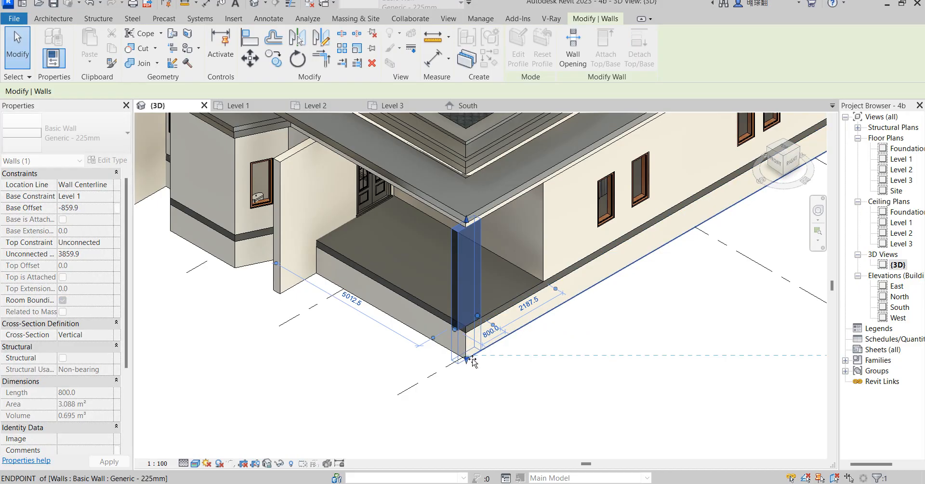
{"action": "left_click", "coordinate": [564, 374]}
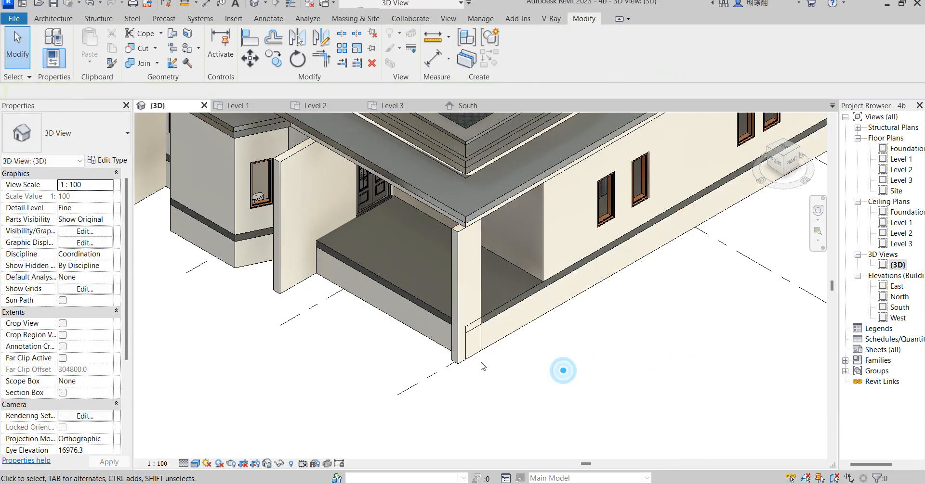
Try to trim the short porch corner wall and the long foundation wall to a corner
{"action": "left_click", "coordinate": [500, 339]}
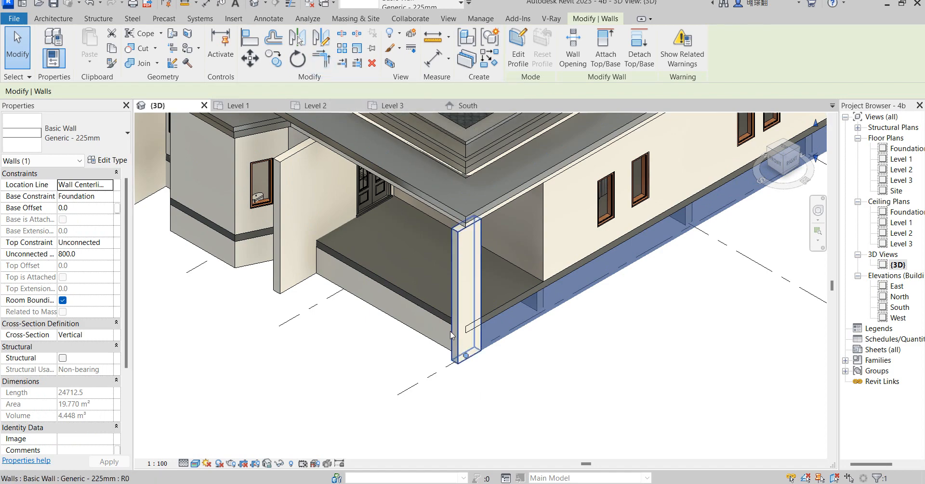
{"action": "key", "text": "Escape"}
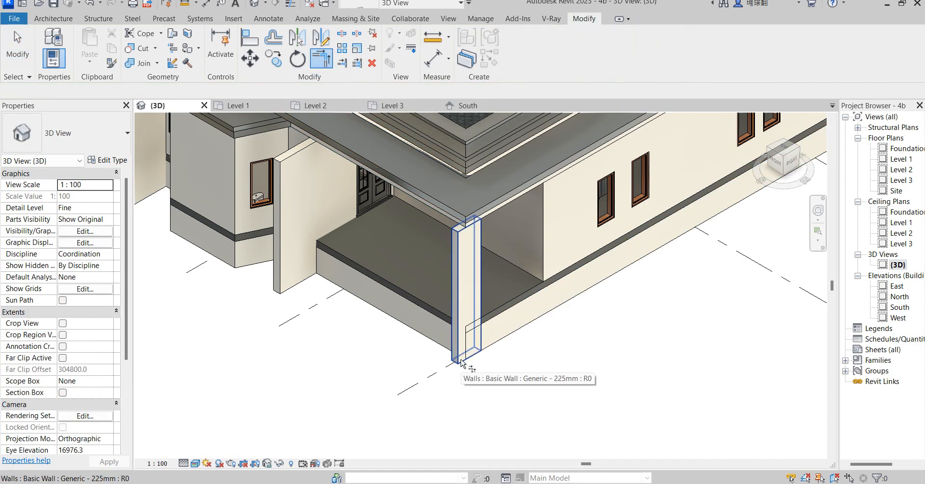
{"action": "left_click", "coordinate": [466, 365]}
{"action": "left_click_drag", "start_coordinate": [516, 337], "coordinate": [584, 357]}
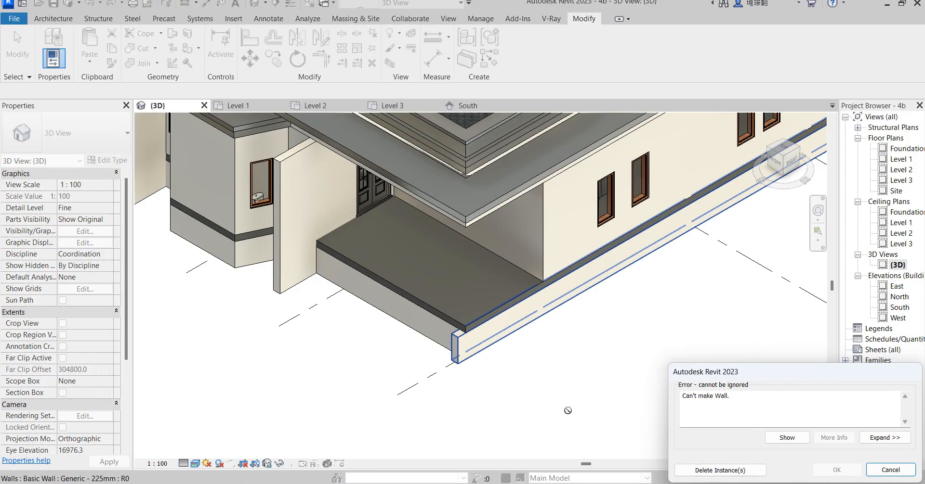
{"action": "left_click", "coordinate": [891, 470]}
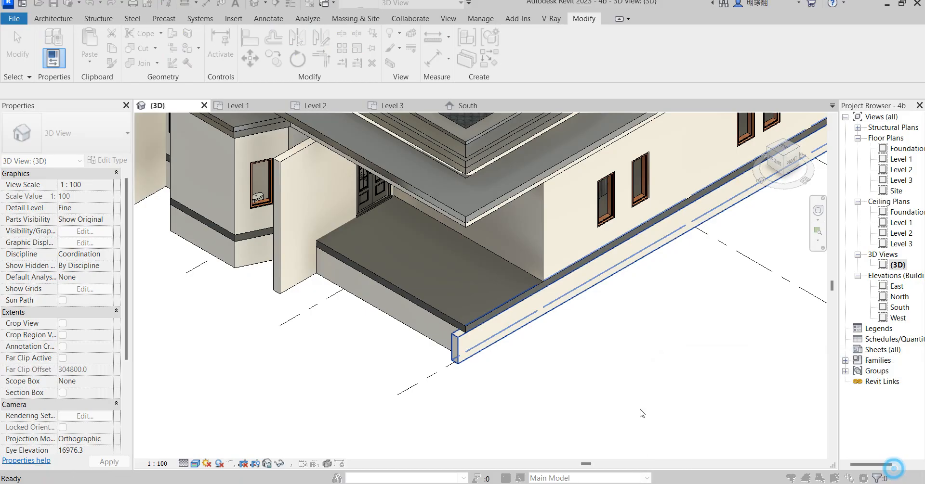
{"action": "scroll", "coordinate": [562, 361], "scroll_direction": "up", "scroll_amount": 2}
{"action": "key", "text": "t"}
{"action": "key", "text": "r"}
{"action": "right_click", "coordinate": [574, 368]}
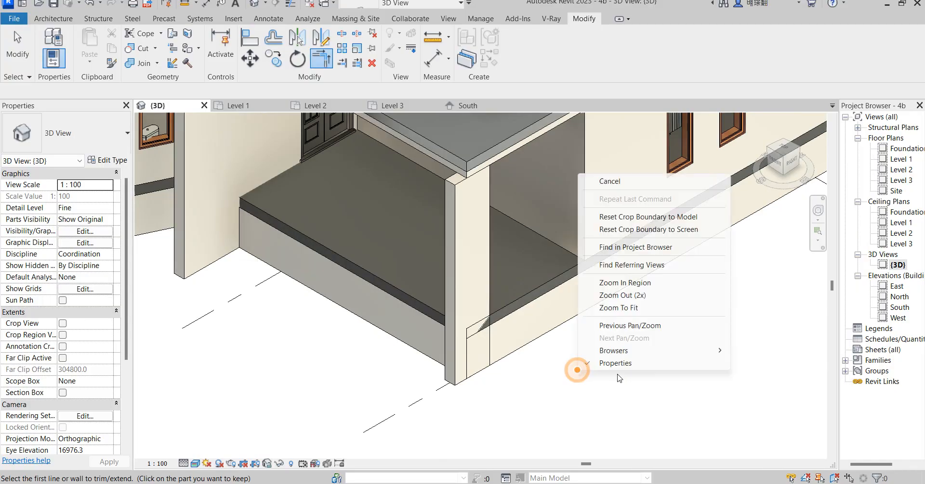
{"action": "left_click", "coordinate": [609, 181]}
{"action": "right_click", "coordinate": [645, 128]}
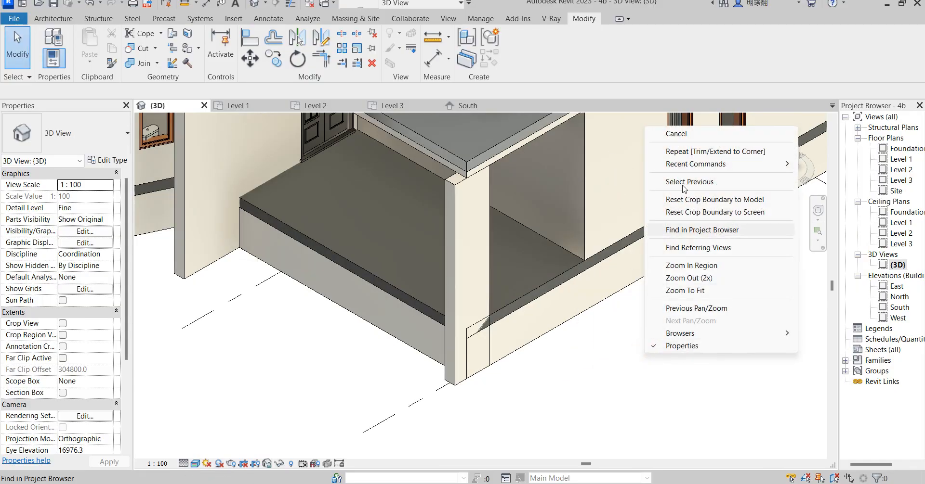
{"action": "left_click", "coordinate": [679, 135]}
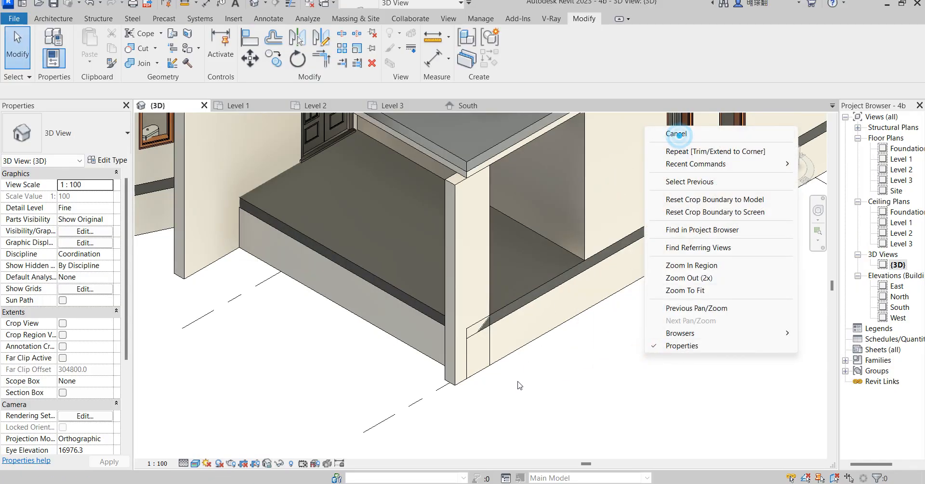
Pull the long foundation wall's porch end back along its line, making the wall 24300 mm long
{"action": "left_click", "coordinate": [524, 348]}
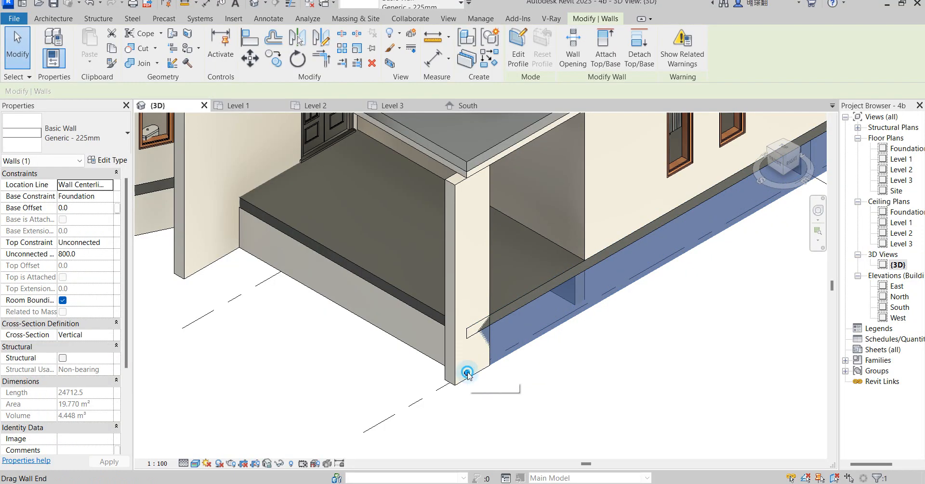
{"action": "left_click_drag", "start_coordinate": [467, 373], "coordinate": [485, 364]}
{"action": "left_click", "coordinate": [569, 375]}
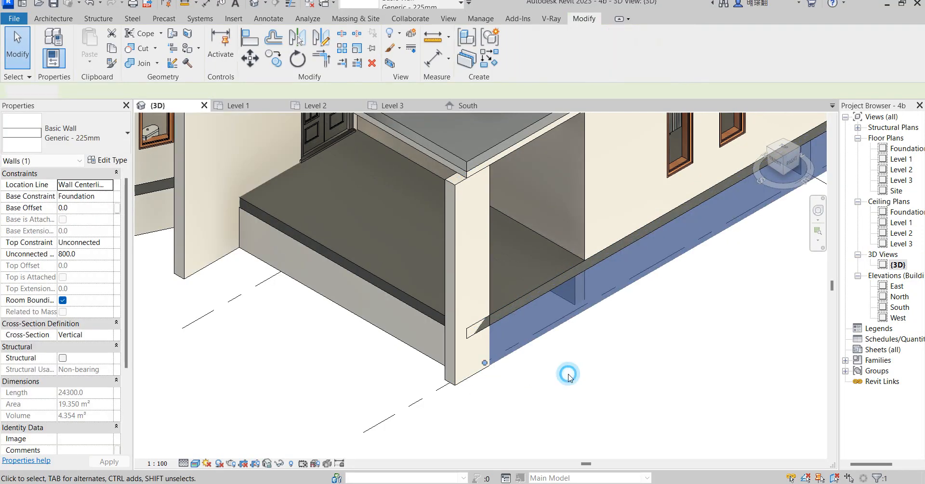
{"action": "scroll", "coordinate": [517, 396], "scroll_direction": "down", "scroll_amount": 3}
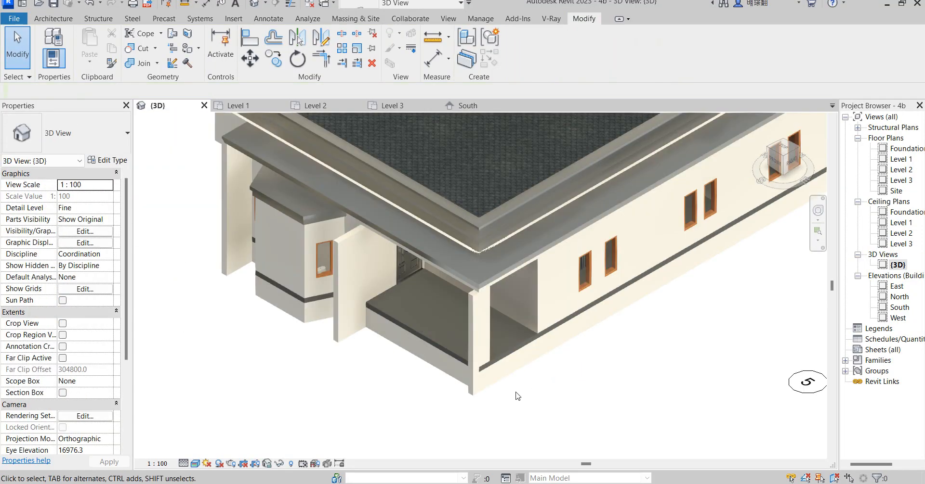
{"action": "scroll", "coordinate": [518, 349], "scroll_direction": "up", "scroll_amount": 1}
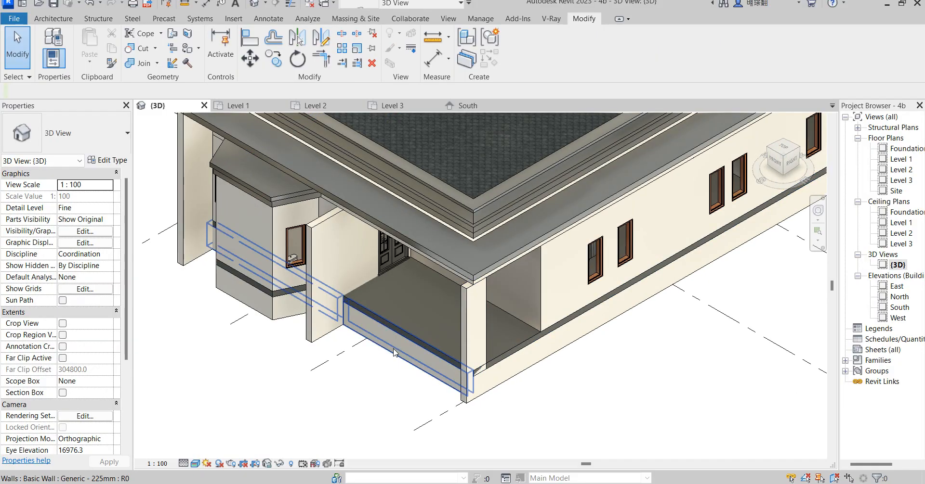
{"action": "scroll", "coordinate": [381, 313], "scroll_direction": "down", "scroll_amount": 2}
{"action": "scroll", "coordinate": [380, 313], "scroll_direction": "up", "scroll_amount": 3}
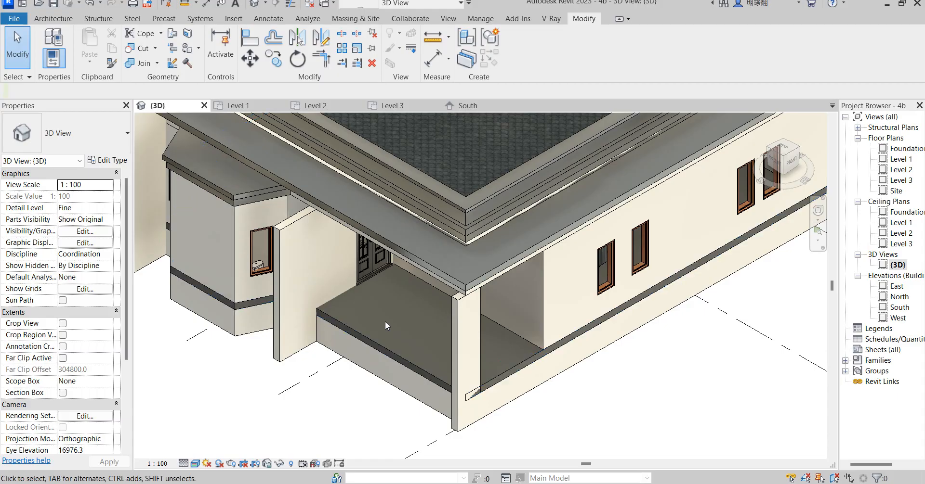
{"action": "scroll", "coordinate": [296, 338], "scroll_direction": "down", "scroll_amount": 1}
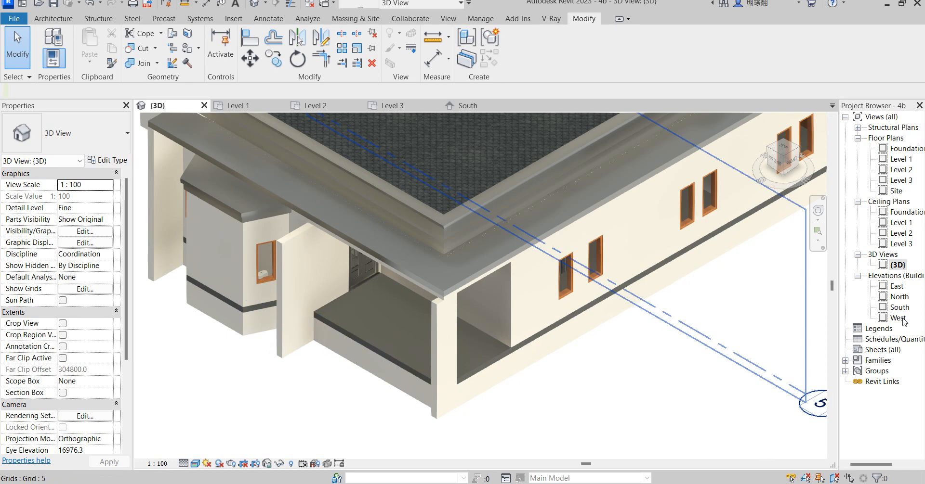
Open the East elevation and create an in-place model in the Casework category, accepting the default name
{"action": "double_click", "coordinate": [896, 287]}
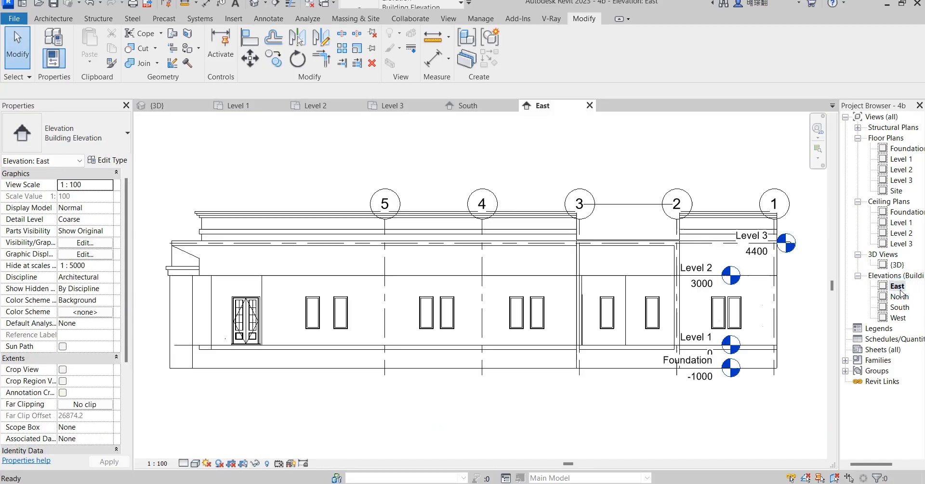
{"action": "scroll", "coordinate": [573, 327], "scroll_direction": "down", "scroll_amount": 1}
{"action": "scroll", "coordinate": [386, 337], "scroll_direction": "up", "scroll_amount": 1}
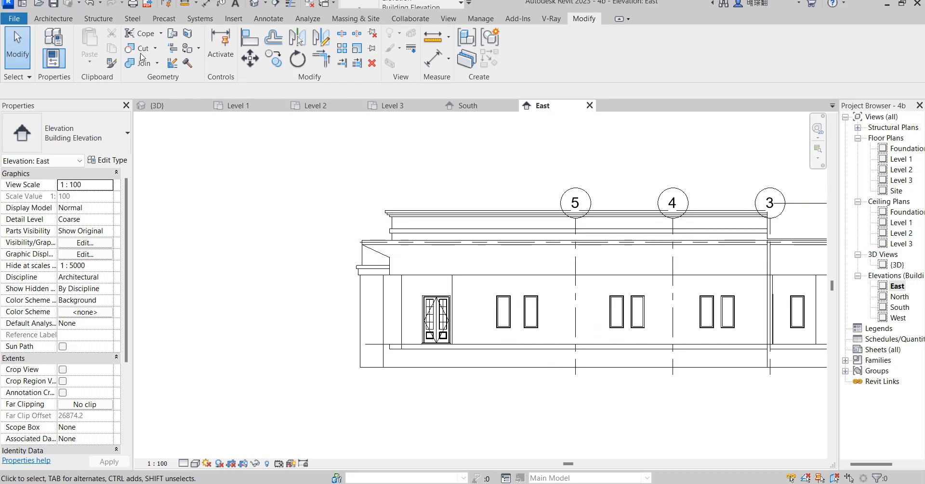
{"action": "left_click", "coordinate": [52, 18]}
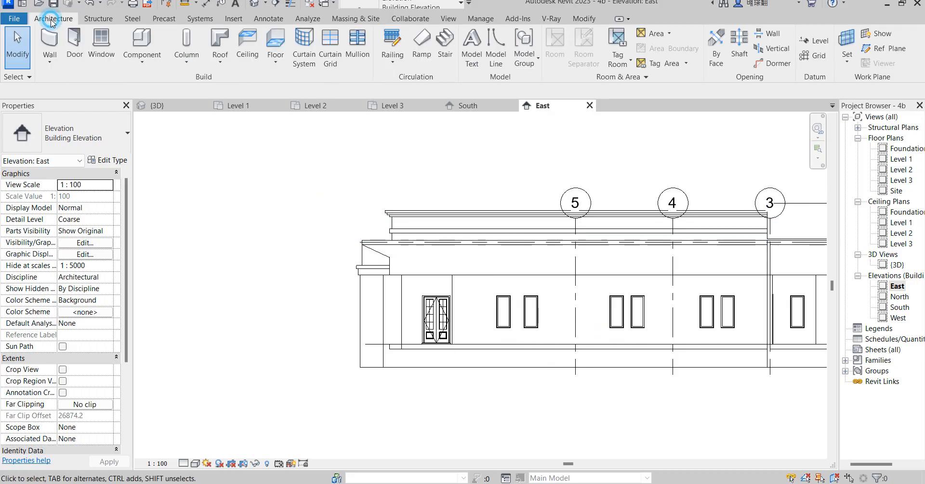
{"action": "left_click", "coordinate": [143, 59]}
{"action": "left_click", "coordinate": [145, 103]}
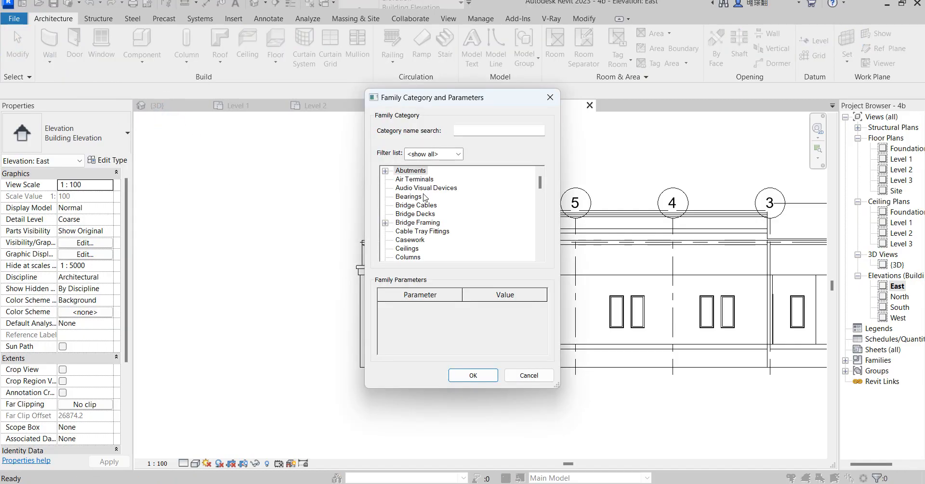
{"action": "mouse_move", "coordinate": [539, 182]}
{"action": "left_mouse_down"}
{"action": "mouse_move", "coordinate": [537, 261]}
{"action": "mouse_move", "coordinate": [541, 183]}
{"action": "left_mouse_up"}
{"action": "left_click", "coordinate": [464, 376]}
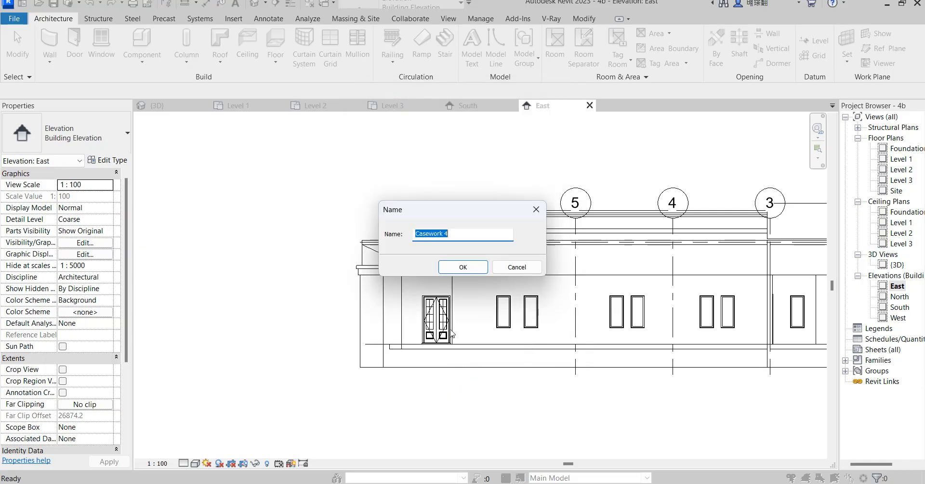
{"action": "left_click", "coordinate": [453, 268]}
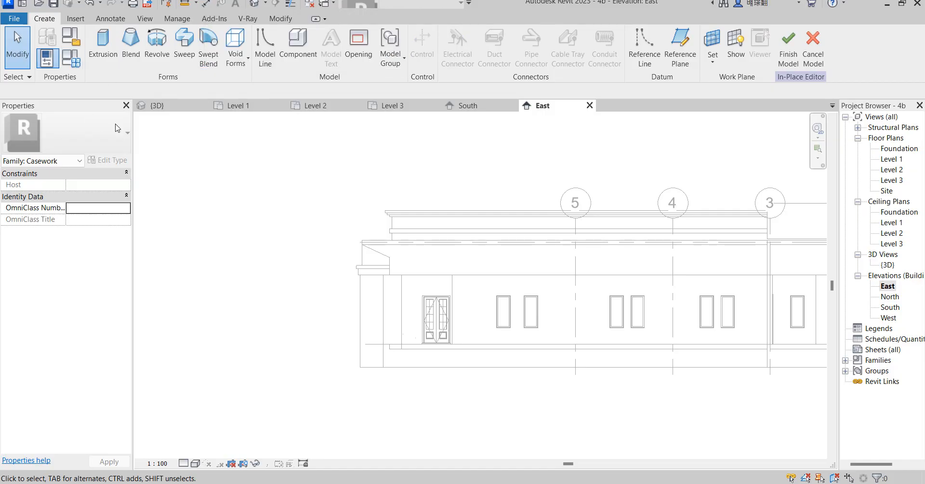
Start a solid extrusion on a work plane picked from the long foundation wall
{"action": "left_click", "coordinate": [114, 52]}
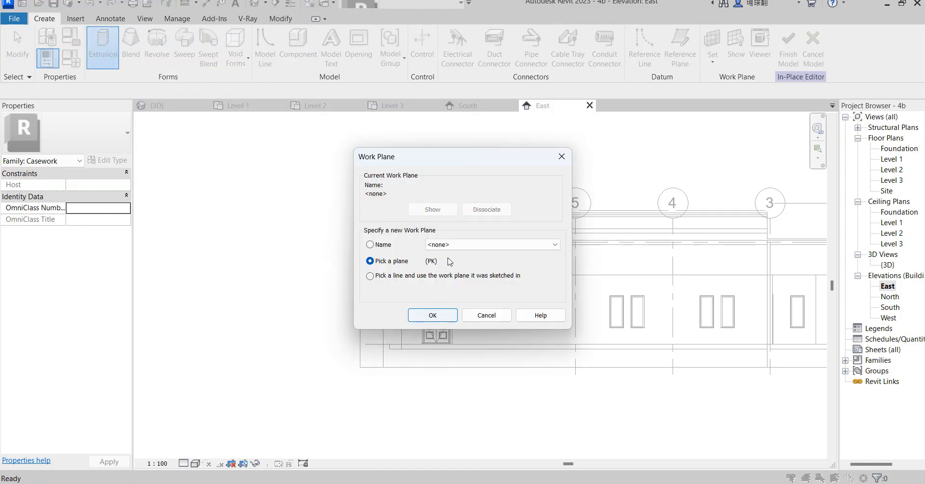
{"action": "left_click", "coordinate": [445, 318]}
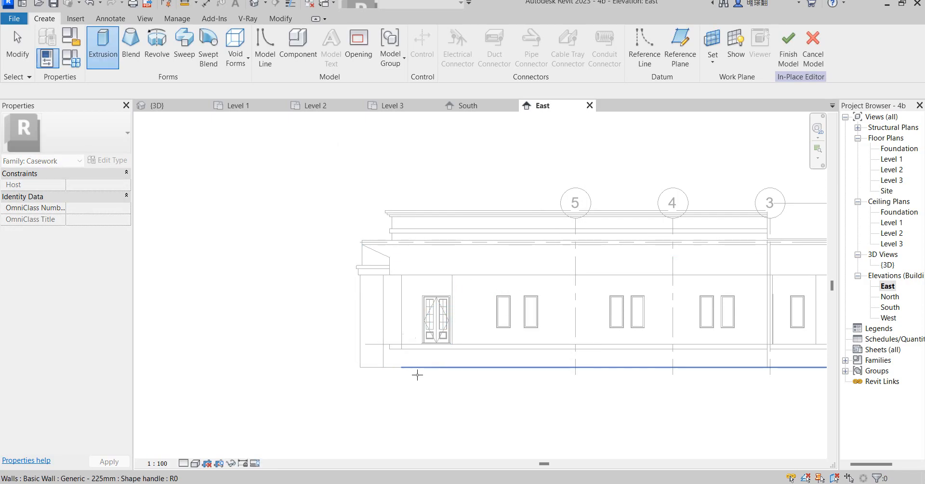
{"action": "left_click", "coordinate": [413, 367]}
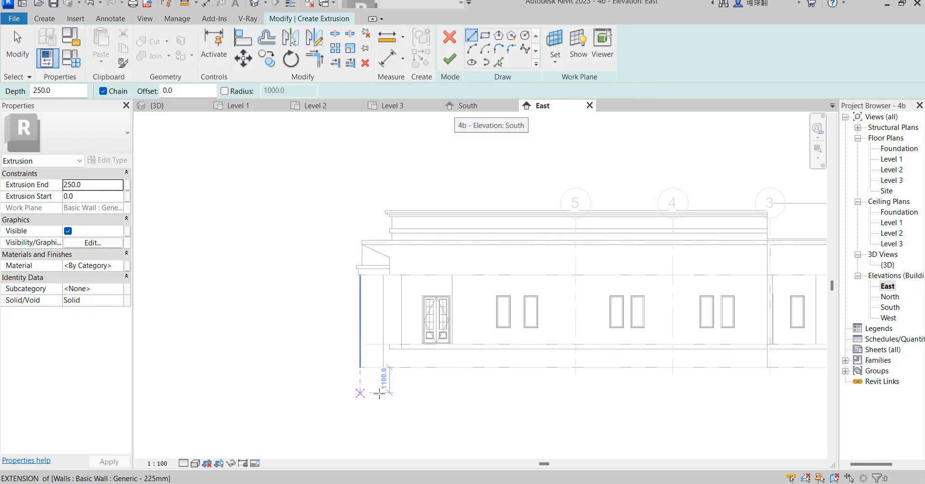
Sketch a vertical line from the foundation wall's top down to its base, then an outward base line about 1100 mm long
{"action": "scroll", "coordinate": [374, 372], "scroll_direction": "up", "scroll_amount": 4}
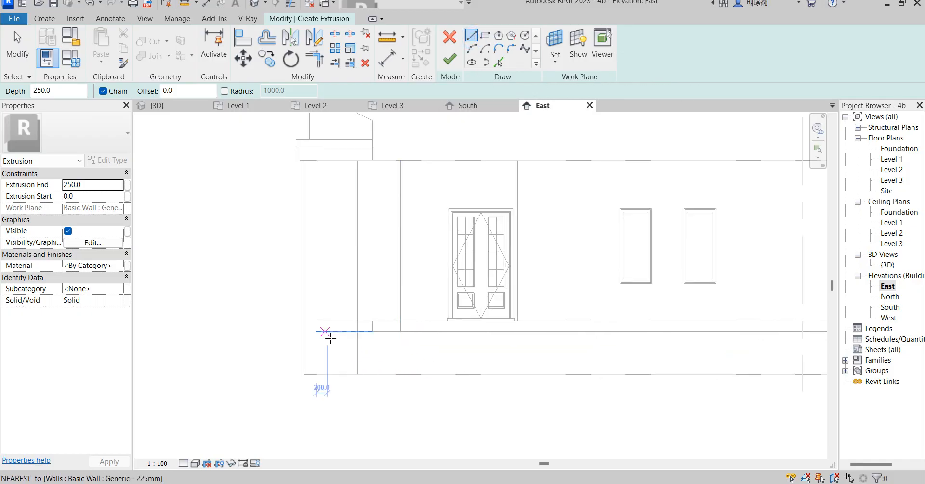
{"action": "left_click", "coordinate": [337, 332]}
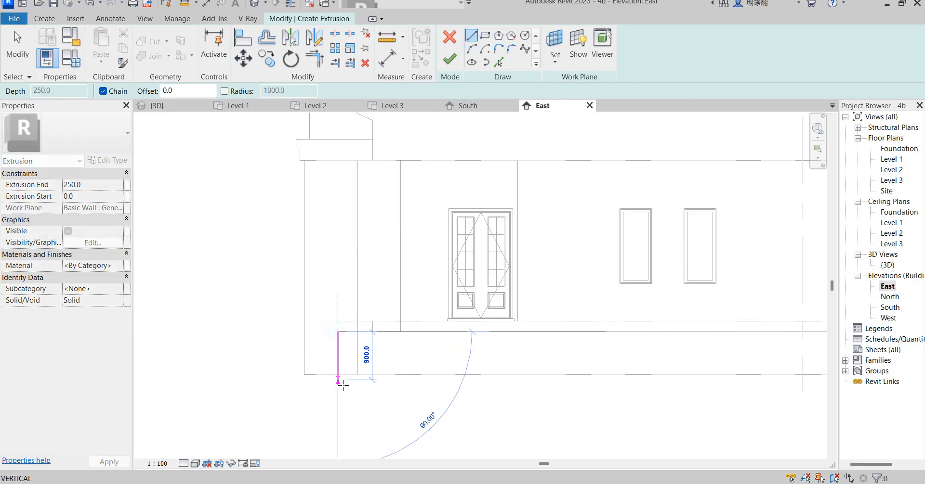
{"action": "left_click", "coordinate": [337, 375]}
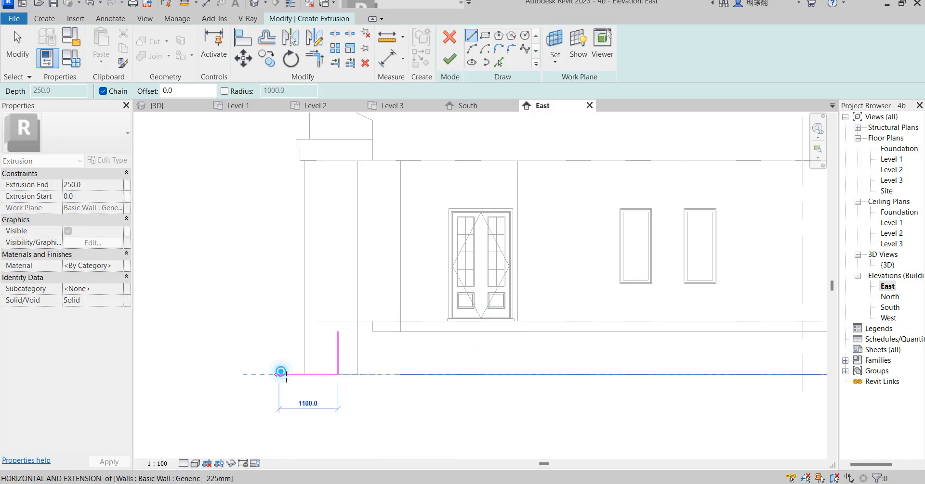
{"action": "left_click", "coordinate": [279, 375]}
{"action": "right_click", "coordinate": [279, 354]}
{"action": "left_click", "coordinate": [315, 165]}
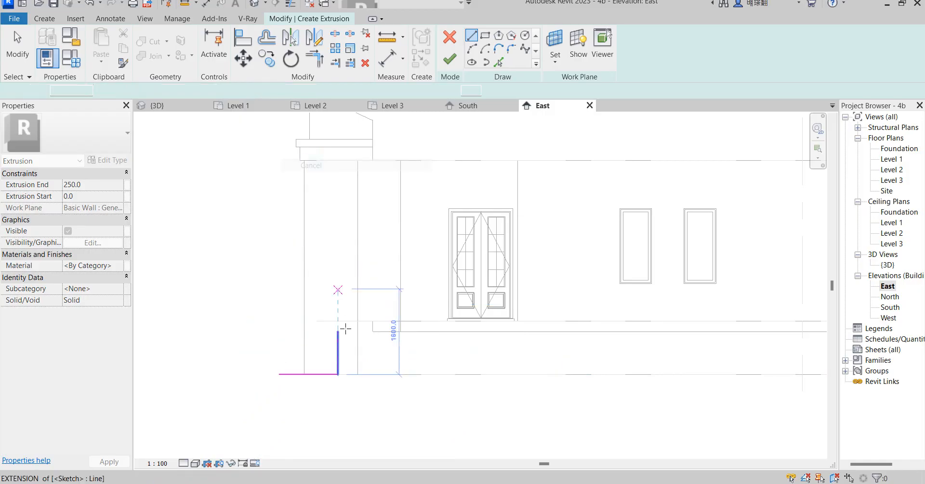
Sketch the top tread outward from the vertical line's upper end and a short riser down from the tread's outer end
{"action": "left_click", "coordinate": [337, 332]}
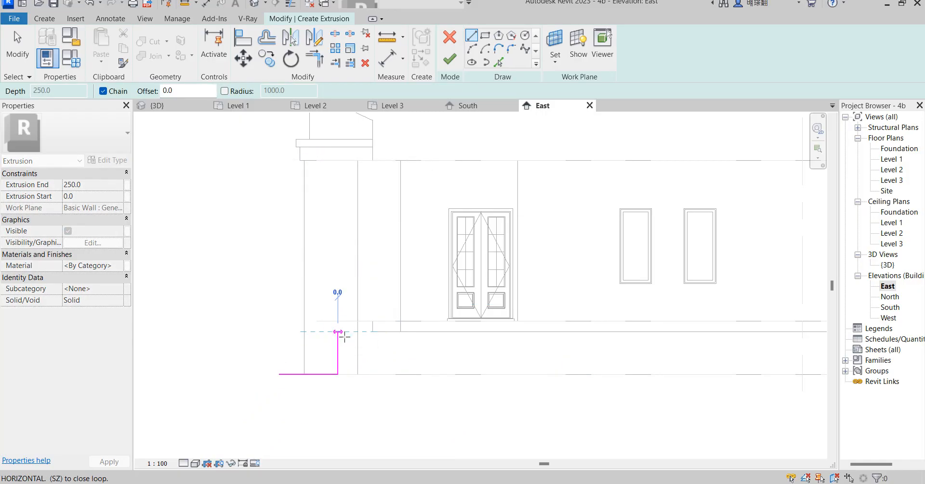
{"action": "scroll", "coordinate": [333, 337], "scroll_direction": "up", "scroll_amount": 2}
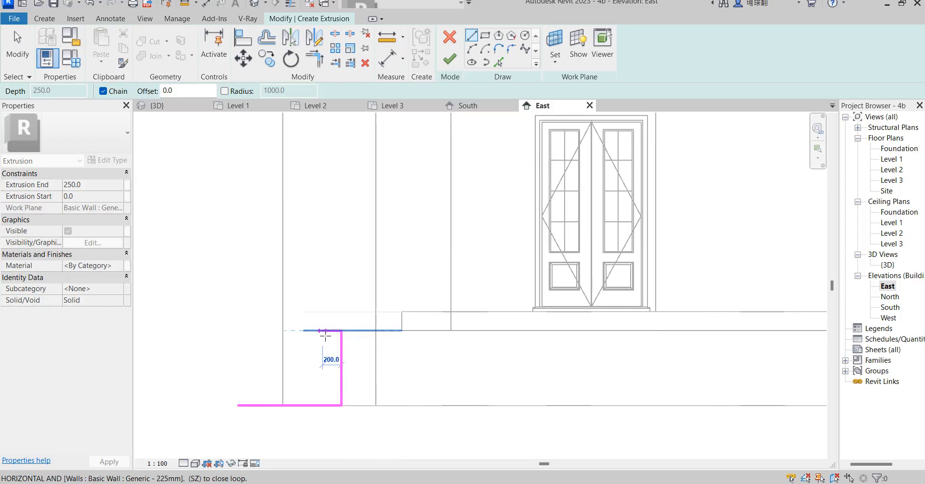
{"action": "left_click", "coordinate": [313, 331]}
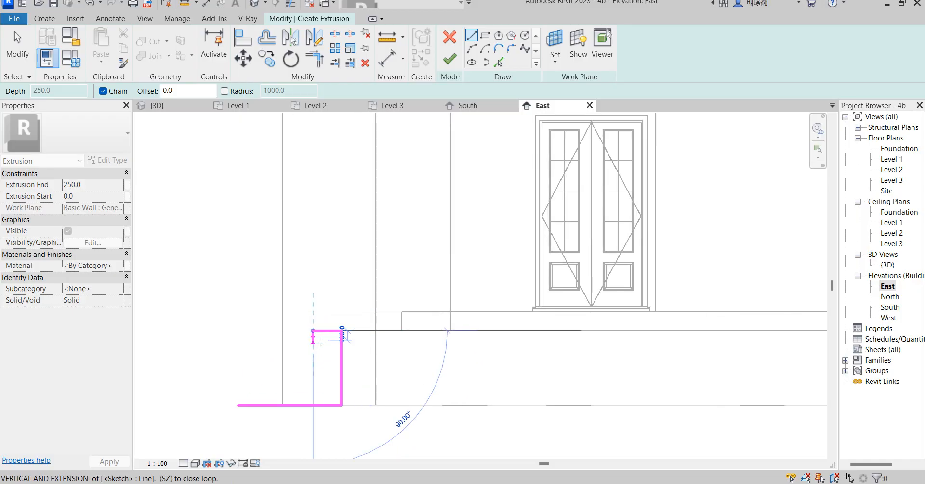
{"action": "scroll", "coordinate": [317, 346], "scroll_direction": "up", "scroll_amount": 2}
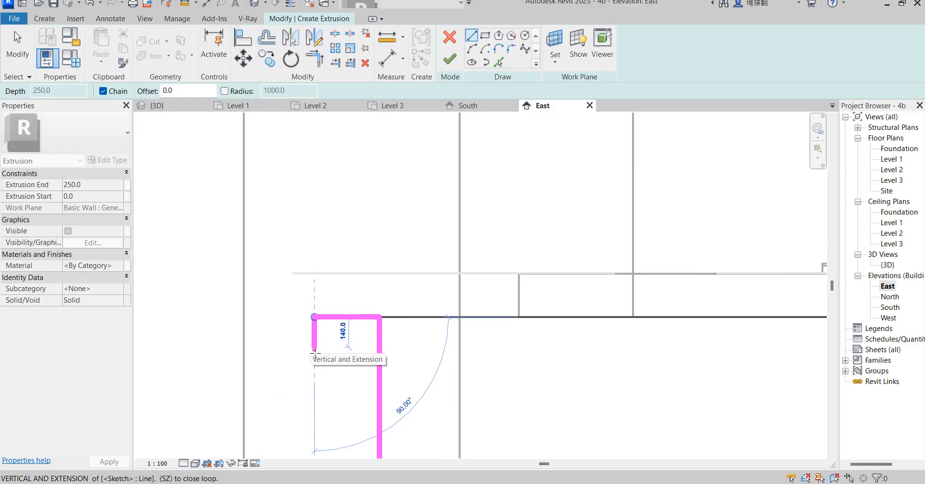
{"action": "left_click", "coordinate": [314, 351]}
{"action": "right_click", "coordinate": [265, 356]}
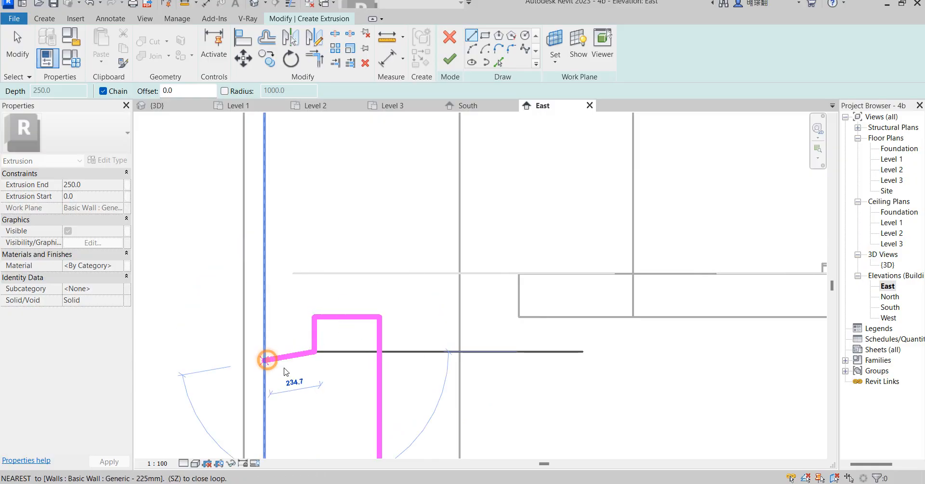
{"action": "left_click", "coordinate": [313, 171]}
{"action": "right_click", "coordinate": [314, 171]}
{"action": "left_click", "coordinate": [351, 180]}
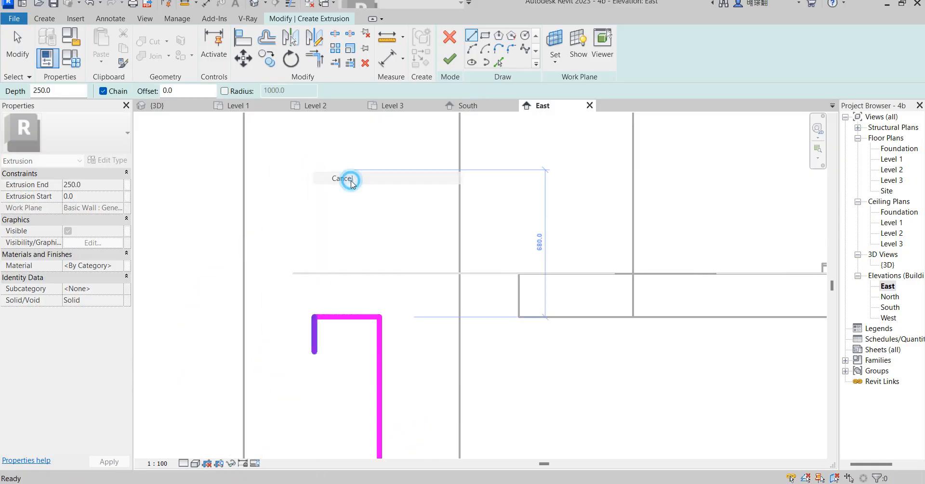
Copy the top tread and riser four times, end to end, to form the descending stair profile
{"action": "scroll", "coordinate": [355, 195], "scroll_direction": "down", "scroll_amount": 3}
{"action": "mouse_move", "coordinate": [300, 214]}
{"action": "left_mouse_down"}
{"action": "mouse_move", "coordinate": [357, 246]}
{"action": "mouse_move", "coordinate": [348, 227]}
{"action": "mouse_move", "coordinate": [382, 278]}
{"action": "left_mouse_up"}
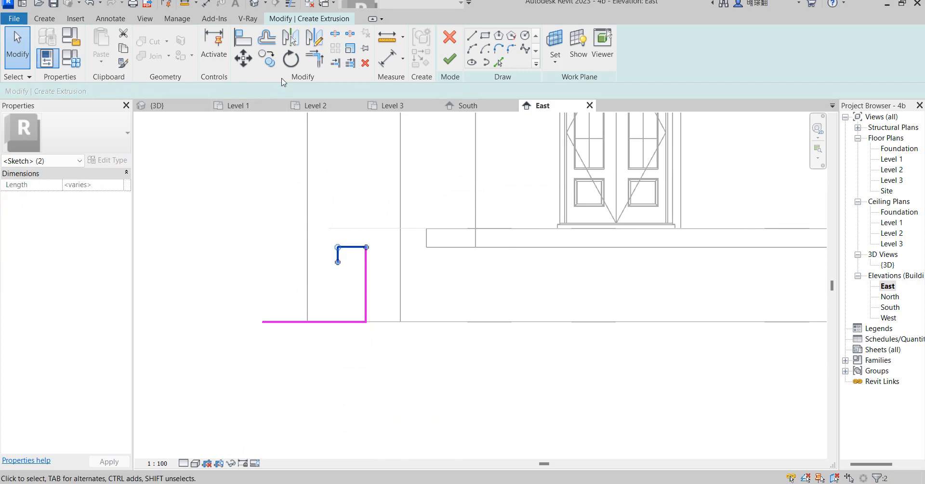
{"action": "key", "text": "c"}
{"action": "key", "text": "o"}
{"action": "left_click", "coordinate": [365, 248]}
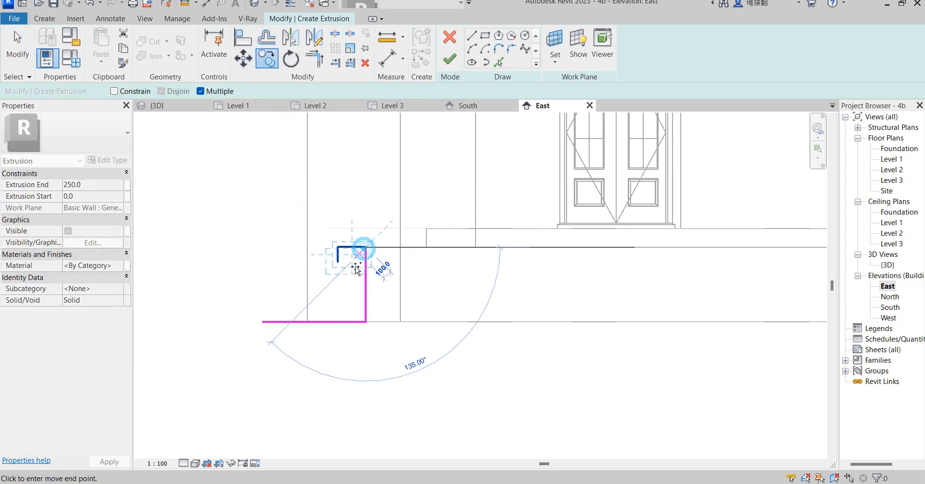
{"action": "left_click", "coordinate": [338, 262]}
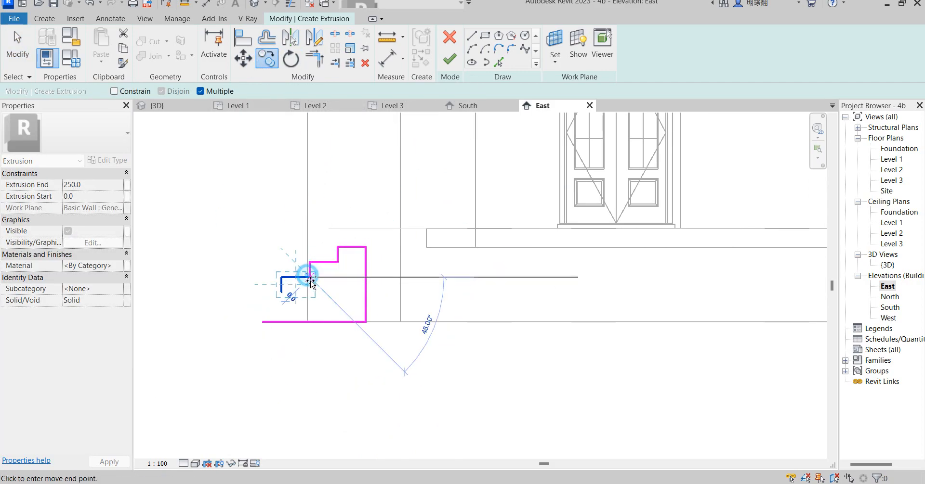
{"action": "left_click", "coordinate": [310, 278]}
{"action": "left_click", "coordinate": [282, 292]}
{"action": "left_click", "coordinate": [253, 307]}
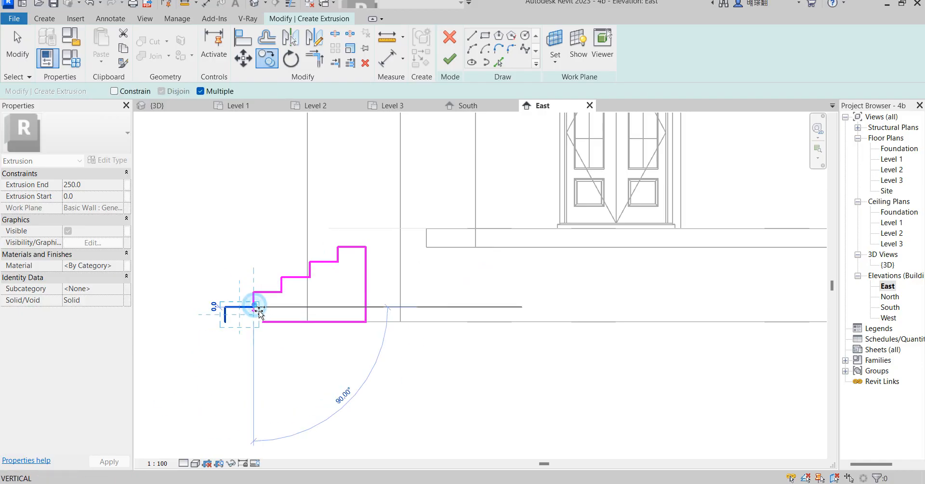
Trim the lowest riser and the base line to a corner and finish the extrusion sketch
{"action": "left_click", "coordinate": [314, 59]}
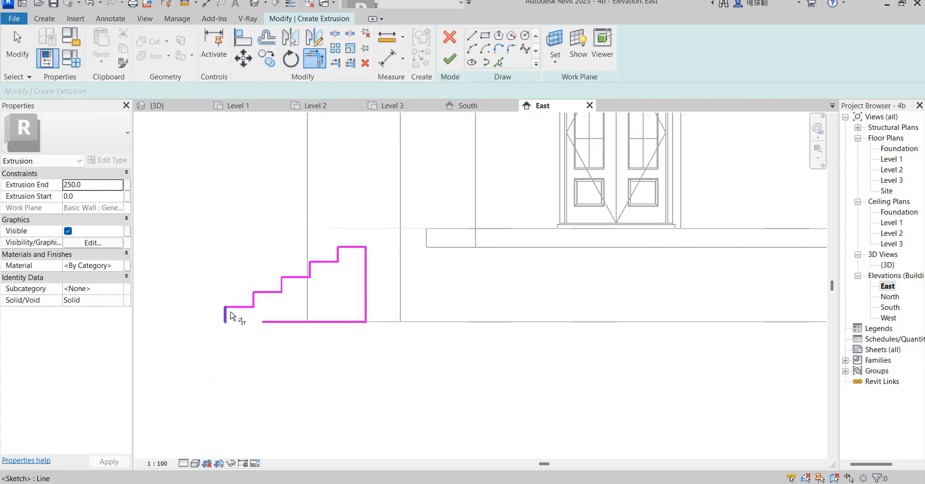
{"action": "left_click", "coordinate": [224, 315]}
{"action": "left_click", "coordinate": [271, 322]}
{"action": "left_click", "coordinate": [449, 58]}
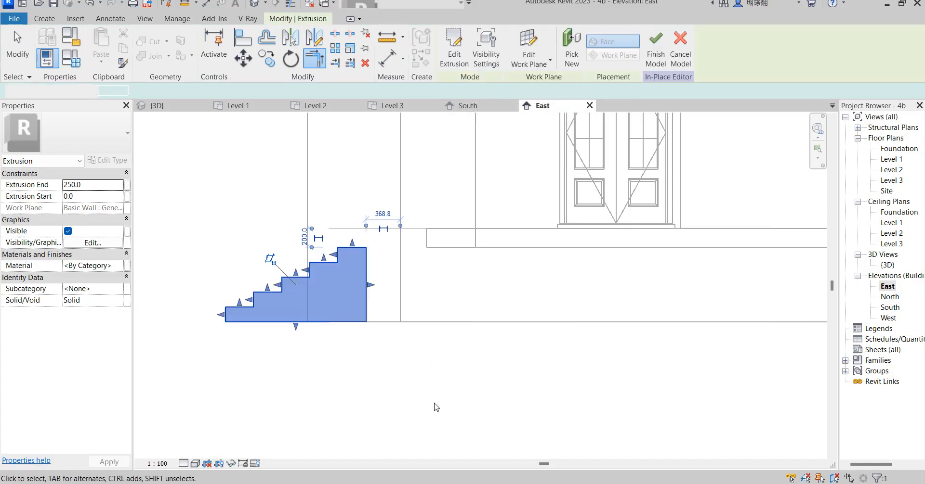
In the 3D view, stretch the stair extrusion along the porch front to a depth of about 3250 mm
{"action": "scroll", "coordinate": [435, 408], "scroll_direction": "down", "scroll_amount": 4}
{"action": "double_click", "coordinate": [888, 265]}
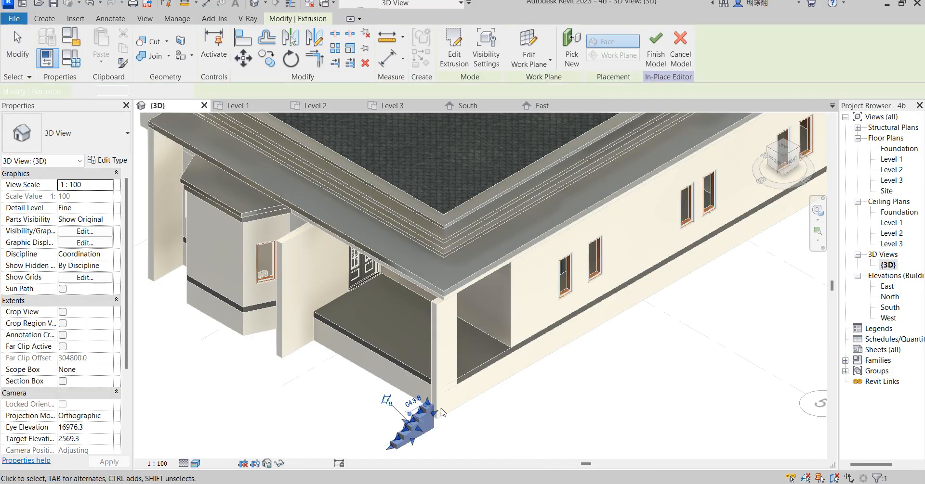
{"action": "left_click", "coordinate": [383, 420]}
{"action": "scroll", "coordinate": [382, 420], "scroll_direction": "up", "scroll_amount": 5}
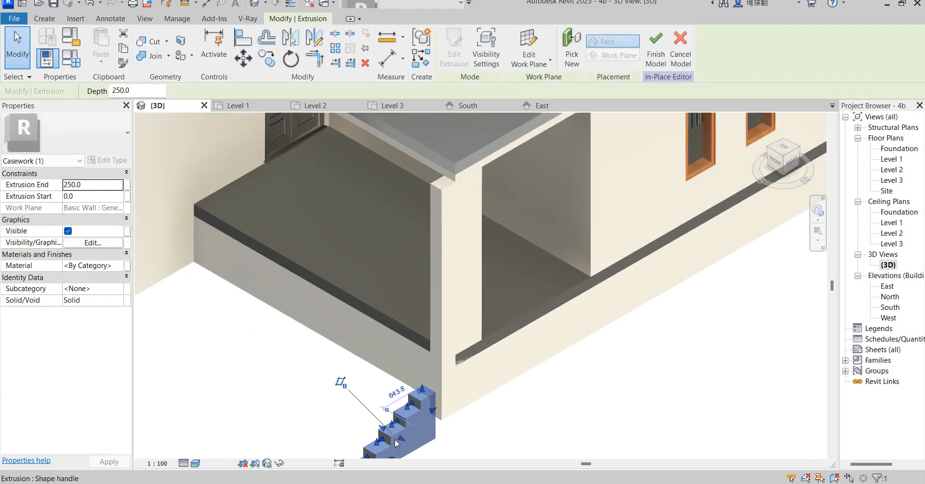
{"action": "scroll", "coordinate": [381, 420], "scroll_direction": "up", "scroll_amount": 4}
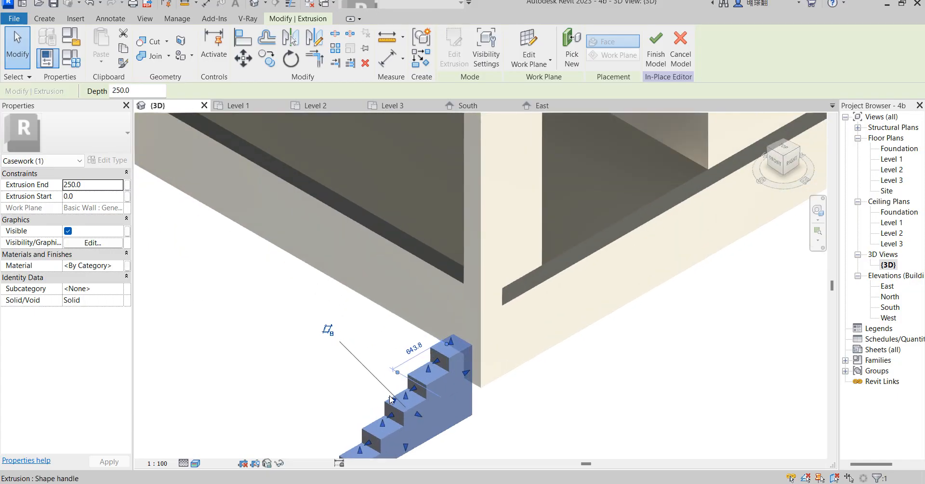
{"action": "left_click_drag", "start_coordinate": [391, 403], "coordinate": [240, 281]}
{"action": "scroll", "coordinate": [320, 270], "scroll_direction": "down", "scroll_amount": 5}
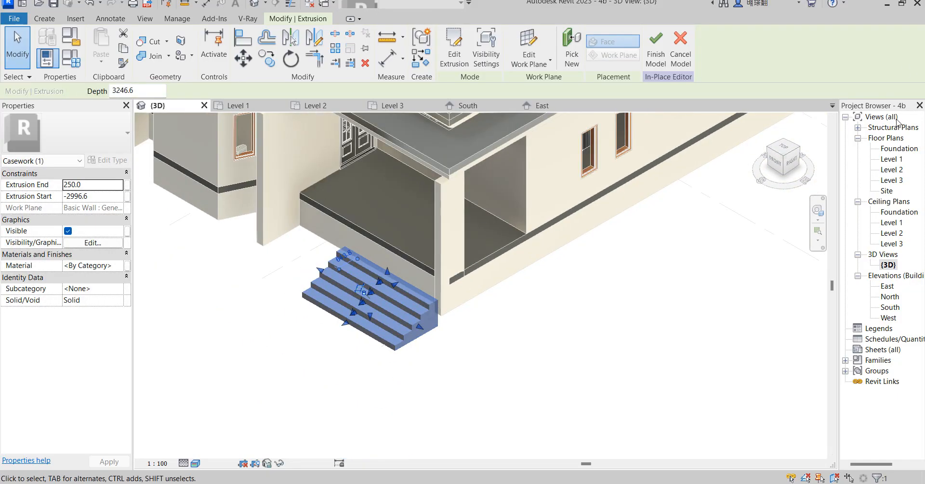
In the Foundation plan, move the stairs against the porch front wall's outer face, with Constrain off and Disjoin on
{"action": "double_click", "coordinate": [899, 148]}
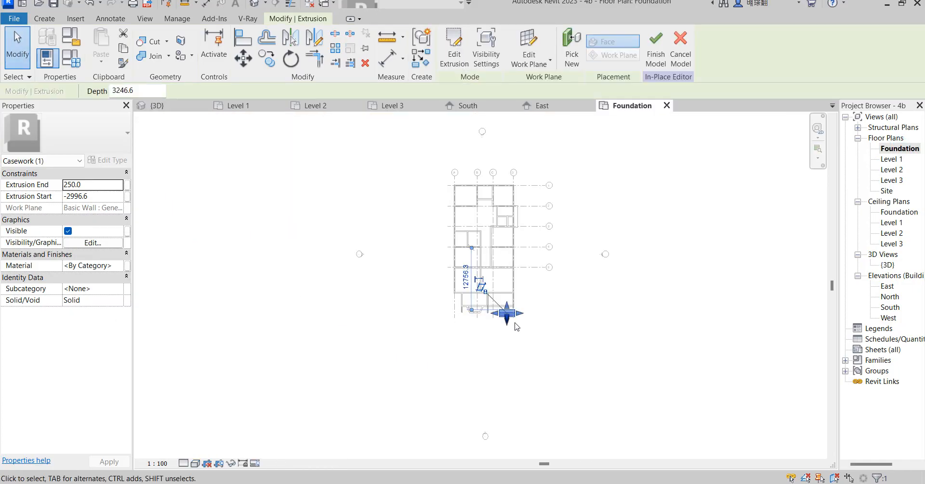
{"action": "scroll", "coordinate": [501, 332], "scroll_direction": "up", "scroll_amount": 3}
{"action": "scroll", "coordinate": [499, 337], "scroll_direction": "up", "scroll_amount": 2}
{"action": "left_click", "coordinate": [244, 58]}
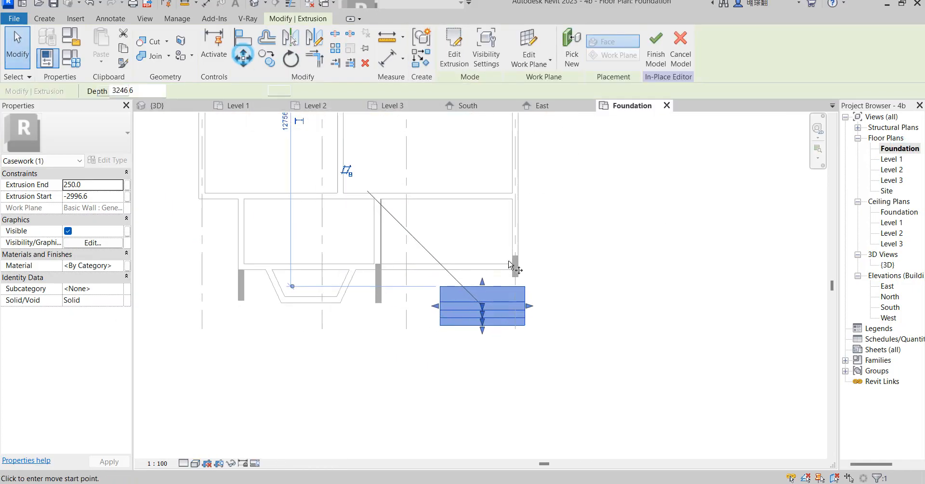
{"action": "left_click", "coordinate": [525, 287]}
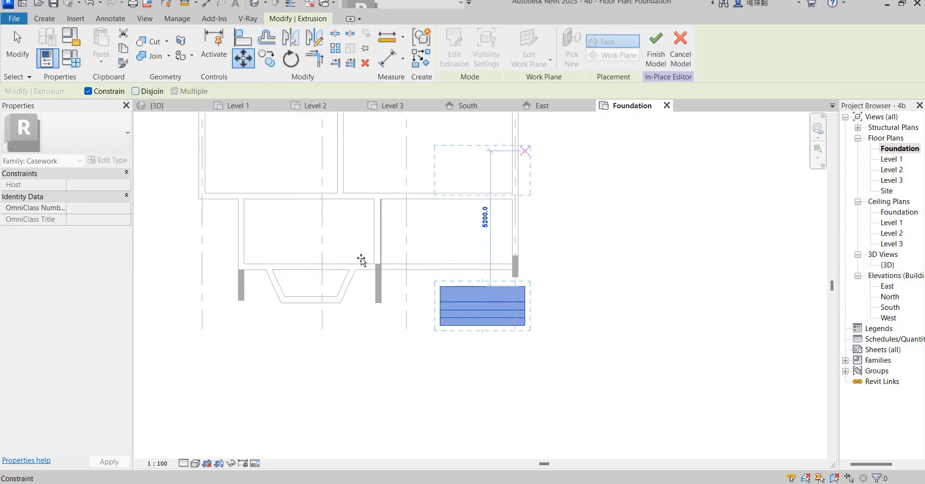
{"action": "left_click", "coordinate": [87, 91]}
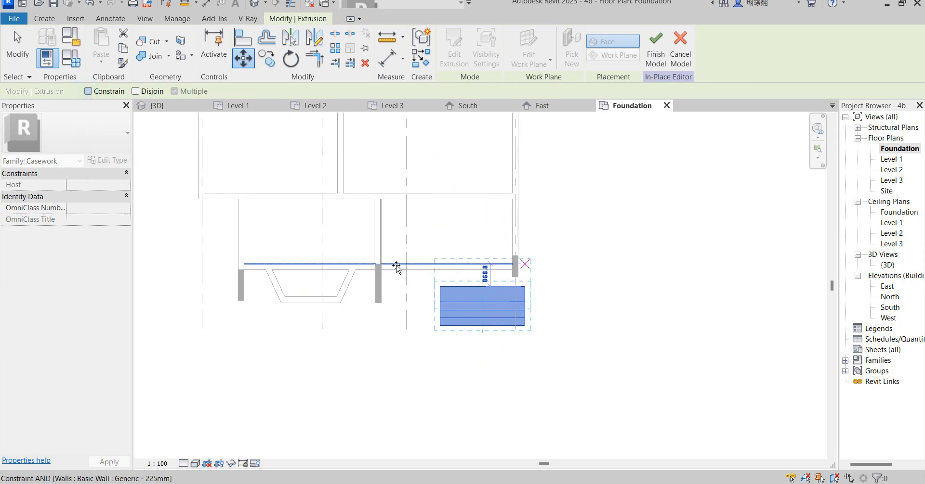
{"action": "left_click", "coordinate": [135, 92]}
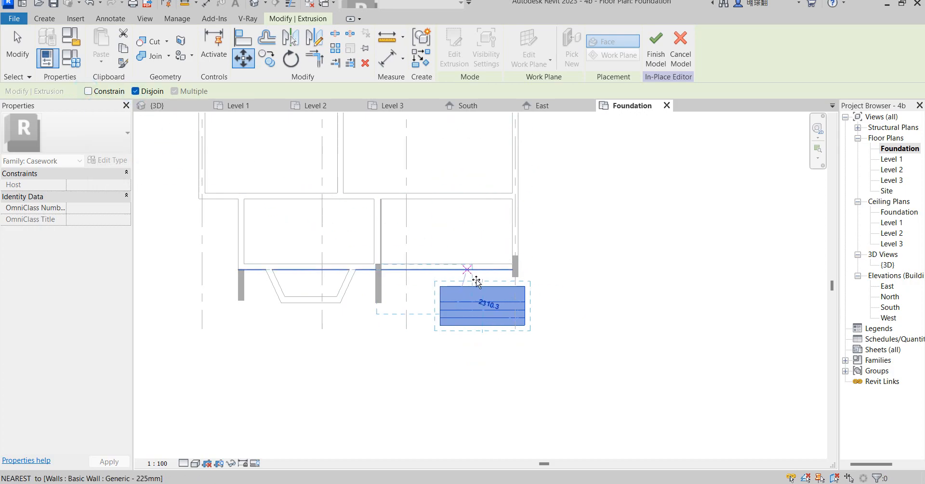
{"action": "scroll", "coordinate": [476, 282], "scroll_direction": "up", "scroll_amount": 3}
{"action": "left_click", "coordinate": [378, 269]}
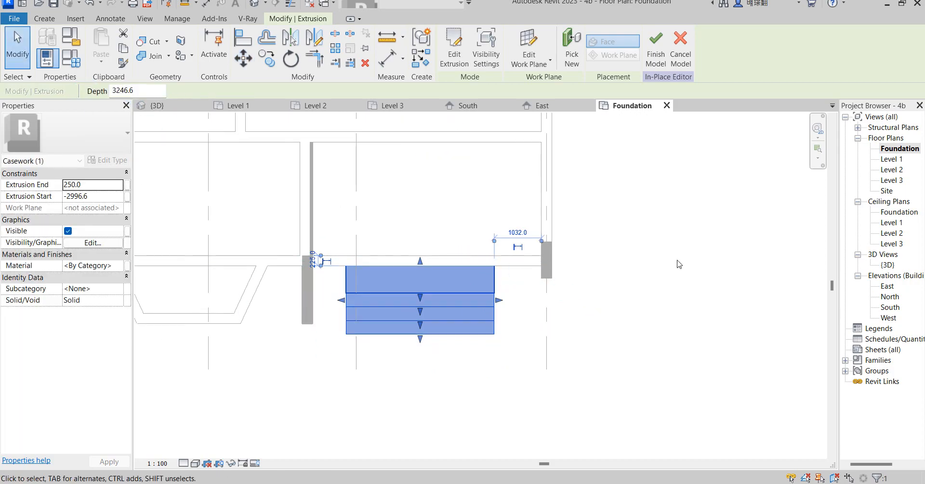
Extend one end of the stairs to the dividing pillar wall for a depth of 3980.5, then pull the corner-side end in slightly
{"action": "left_click", "coordinate": [677, 264]}
{"action": "left_click", "coordinate": [355, 302]}
{"action": "left_click_drag", "start_coordinate": [341, 300], "coordinate": [313, 304]}
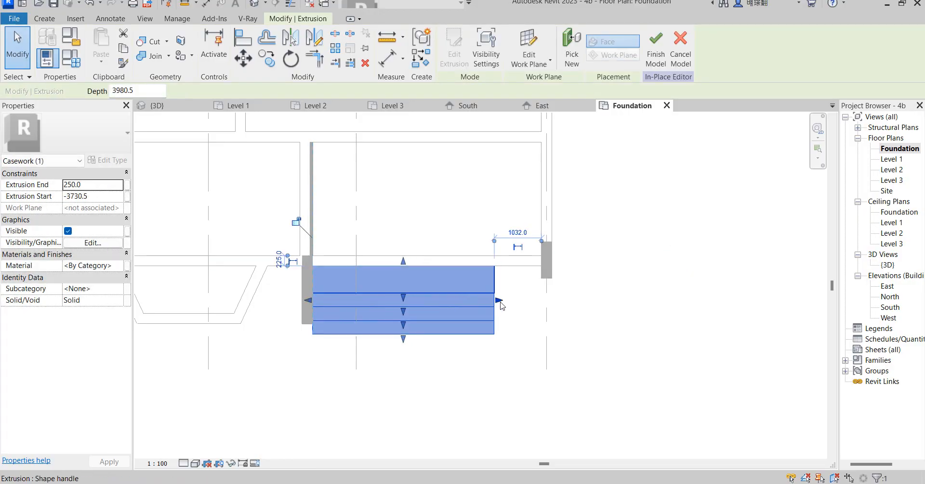
{"action": "left_click_drag", "start_coordinate": [500, 306], "coordinate": [482, 302]}
{"action": "left_click", "coordinate": [648, 313]}
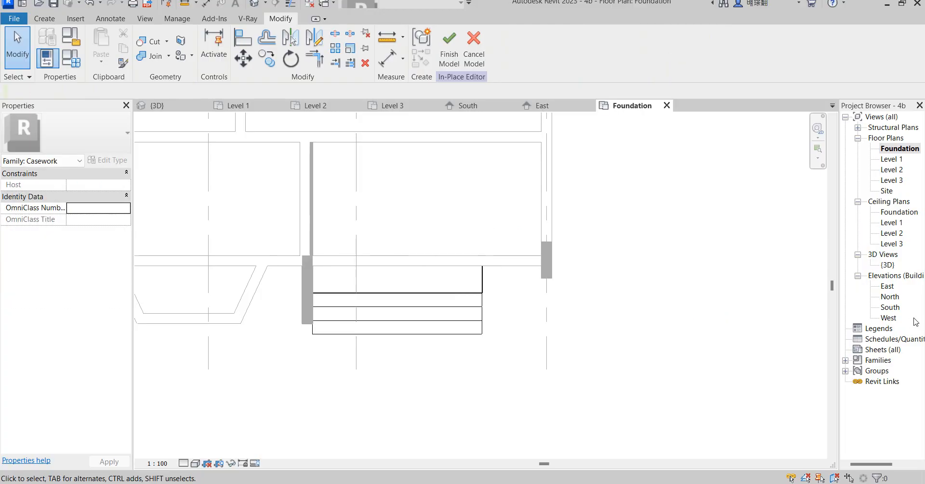
Examine the porch stairs in the 3D view and orient it to the front of the house
{"action": "double_click", "coordinate": [890, 266]}
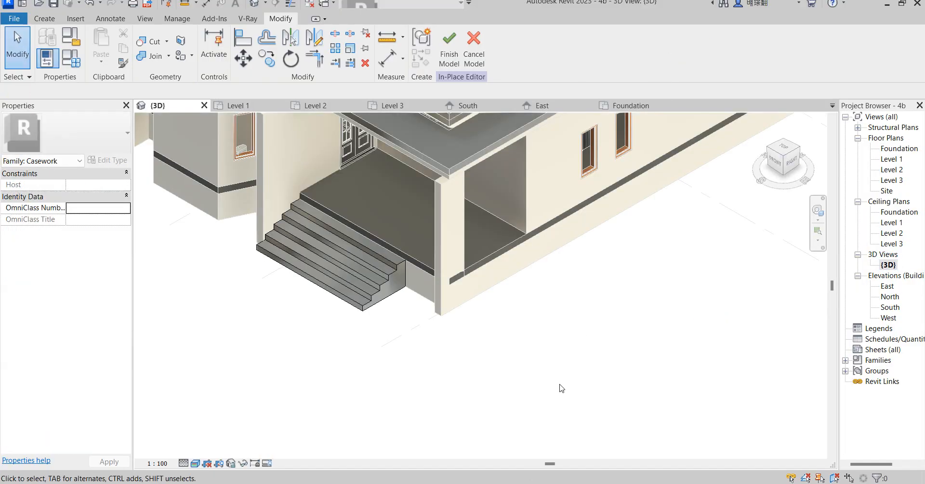
{"action": "scroll", "coordinate": [345, 255], "scroll_direction": "down", "scroll_amount": 6}
{"action": "scroll", "coordinate": [393, 372], "scroll_direction": "up", "scroll_amount": 8}
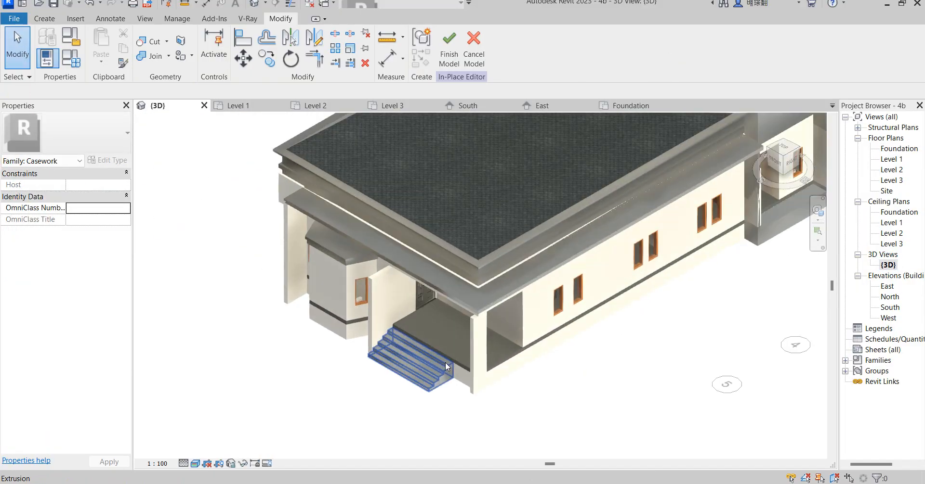
{"action": "scroll", "coordinate": [511, 275], "scroll_direction": "down", "scroll_amount": 2}
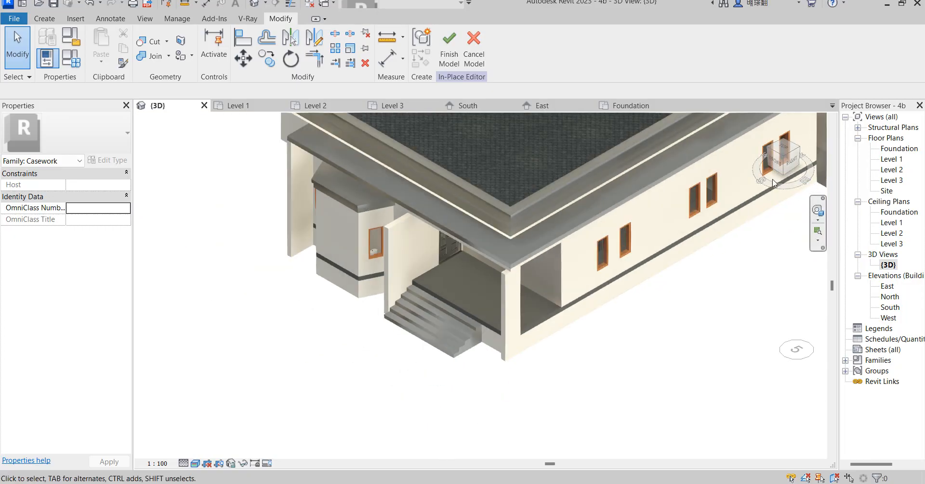
{"action": "left_click", "coordinate": [779, 165]}
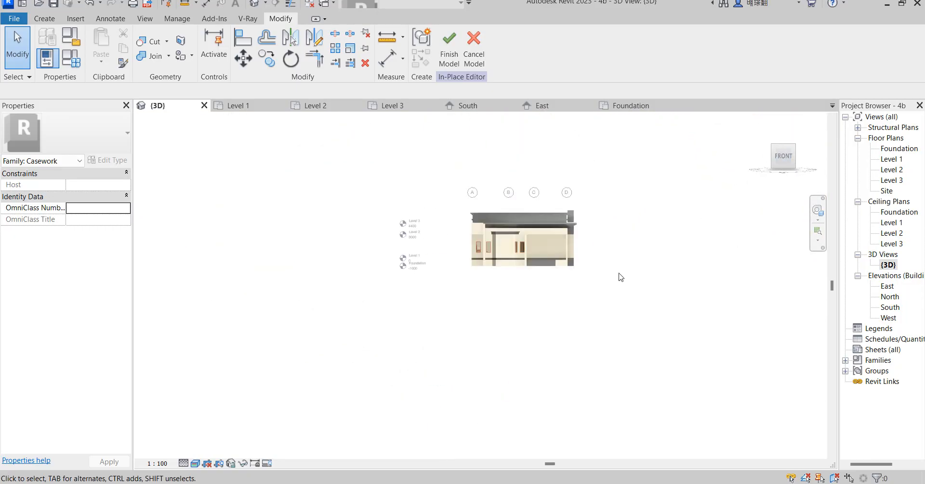
Check the porch stairs in the South elevation and finish the in-place stair model
{"action": "scroll", "coordinate": [545, 292], "scroll_direction": "up", "scroll_amount": 2}
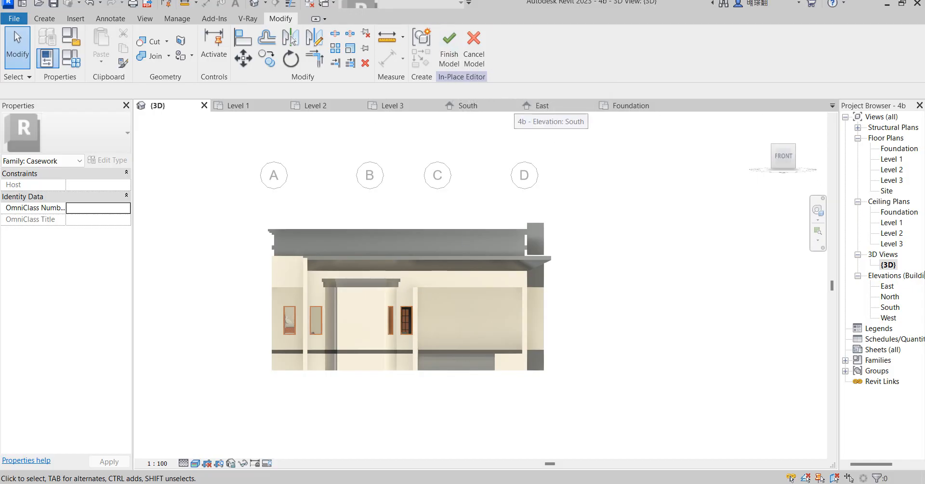
{"action": "double_click", "coordinate": [890, 308]}
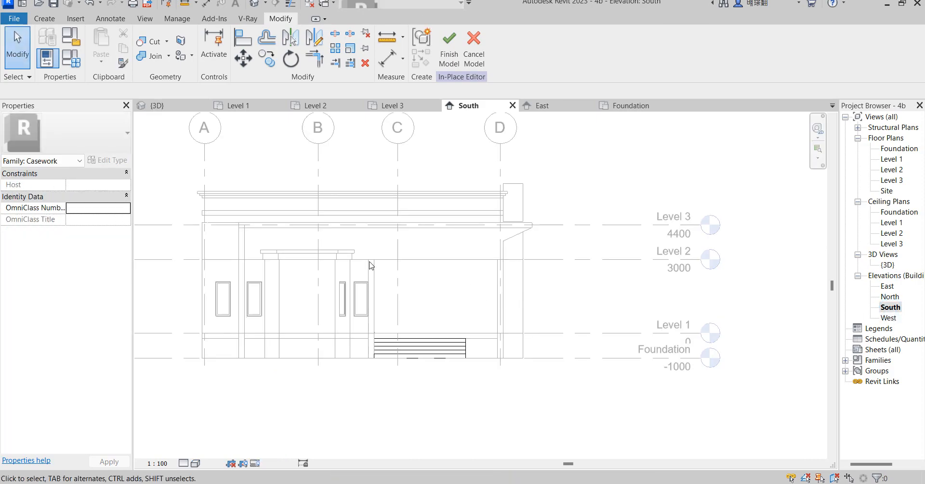
{"action": "scroll", "coordinate": [369, 265], "scroll_direction": "up", "scroll_amount": 2}
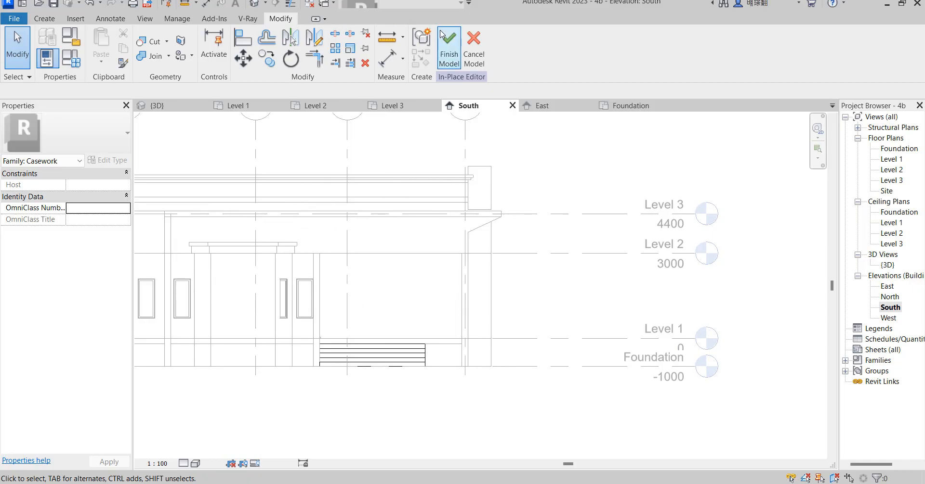
{"action": "left_click", "coordinate": [448, 46]}
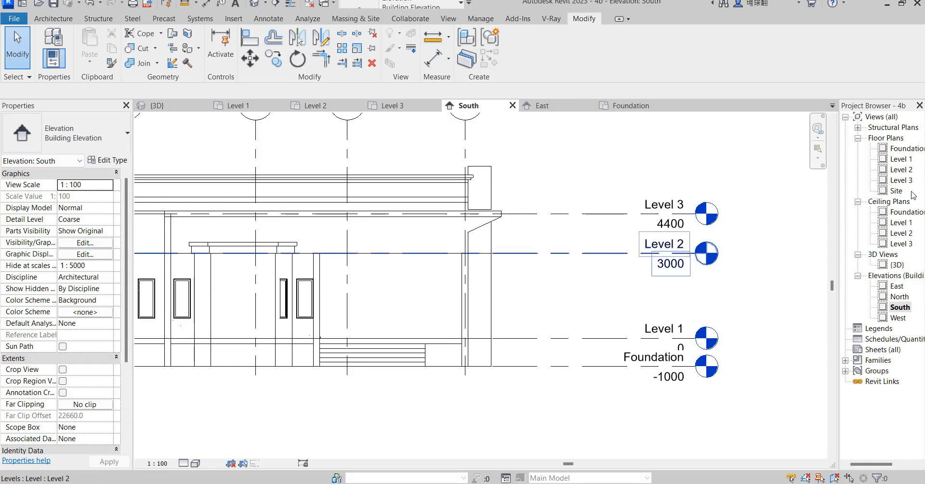
In the Level 1 plan, create a new in-place component in the Casework category with the default name
{"action": "double_click", "coordinate": [901, 160]}
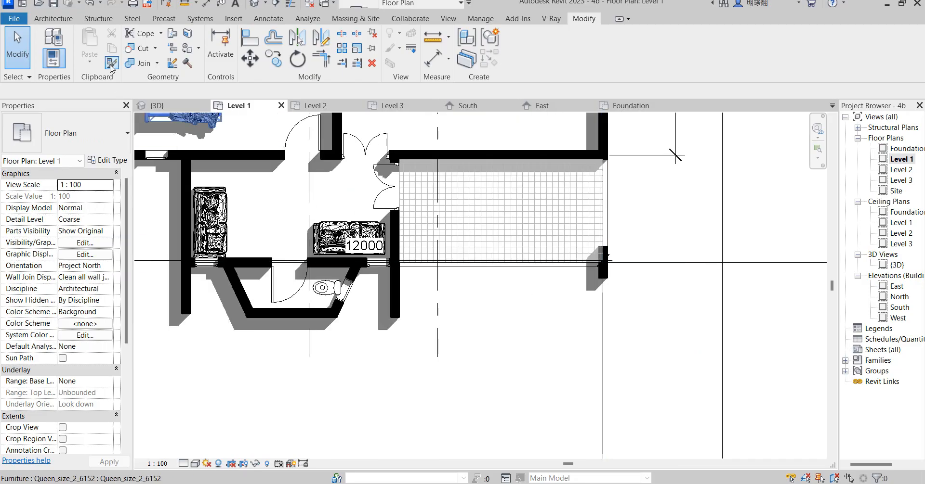
{"action": "left_click", "coordinate": [54, 19]}
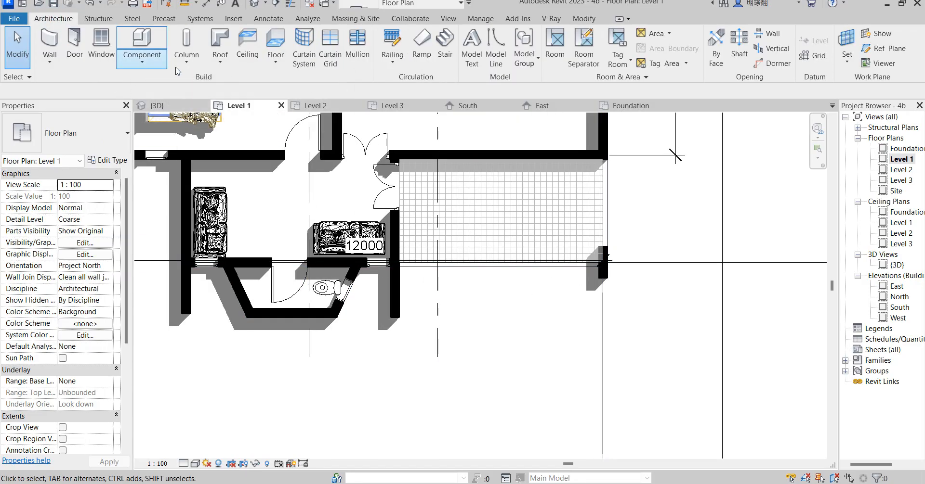
{"action": "left_click", "coordinate": [141, 41]}
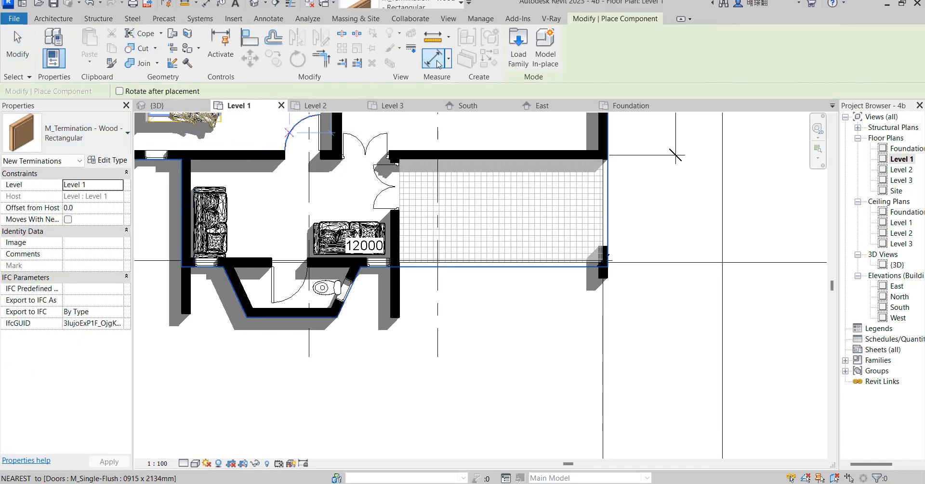
{"action": "left_click", "coordinate": [537, 61]}
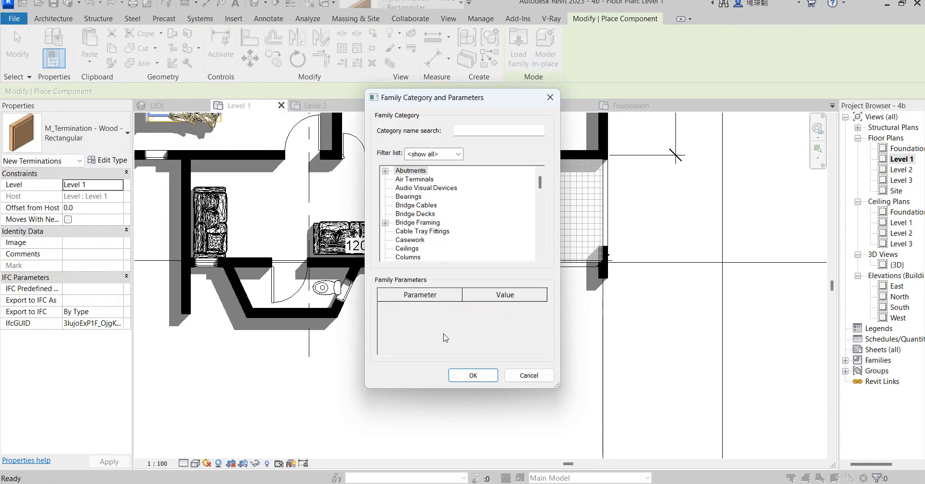
{"action": "left_click", "coordinate": [410, 239]}
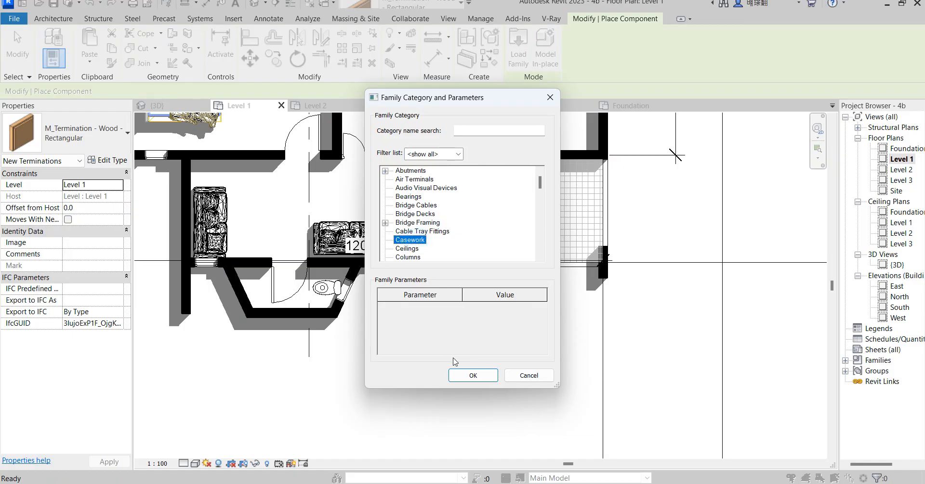
{"action": "left_click", "coordinate": [470, 380]}
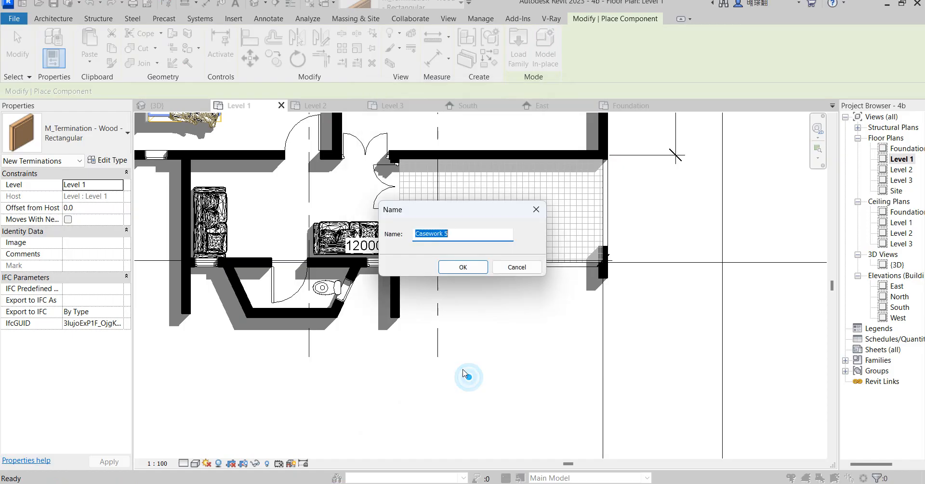
{"action": "left_click", "coordinate": [463, 269]}
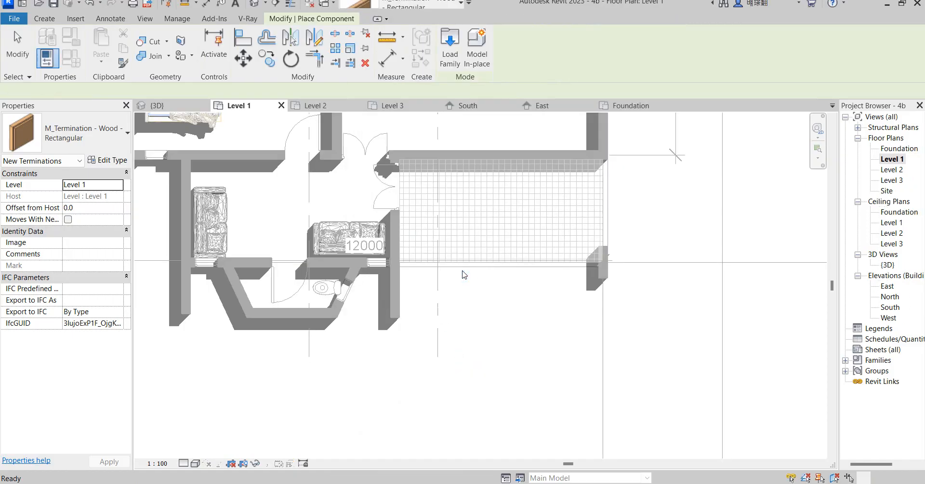
Begin an extrusion and sketch a 5125 by 2600 mm rectangle around the tiled porch floor
{"action": "left_click", "coordinate": [44, 18]}
{"action": "left_click", "coordinate": [99, 39]}
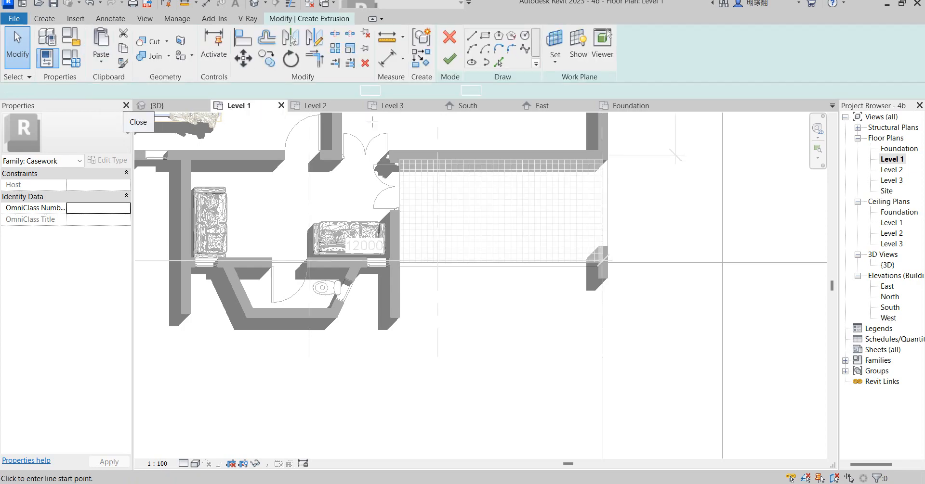
{"action": "left_click", "coordinate": [485, 36]}
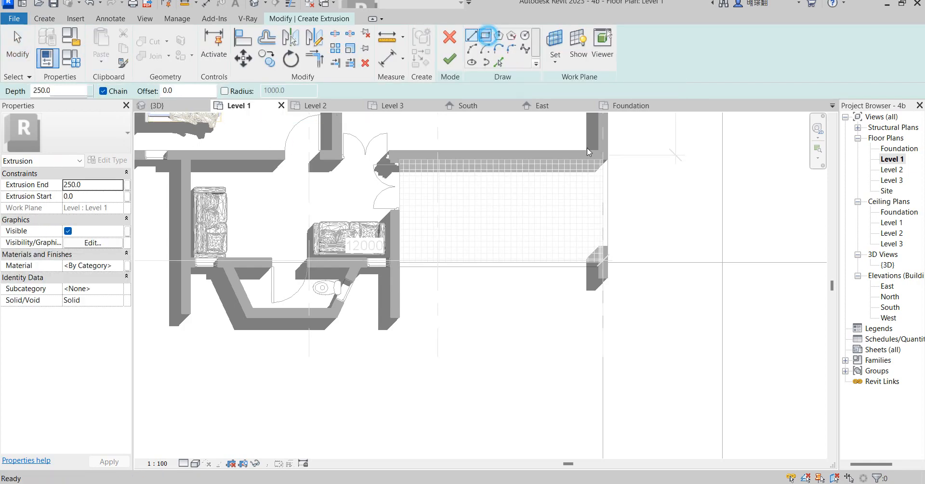
{"action": "left_click", "coordinate": [602, 263]}
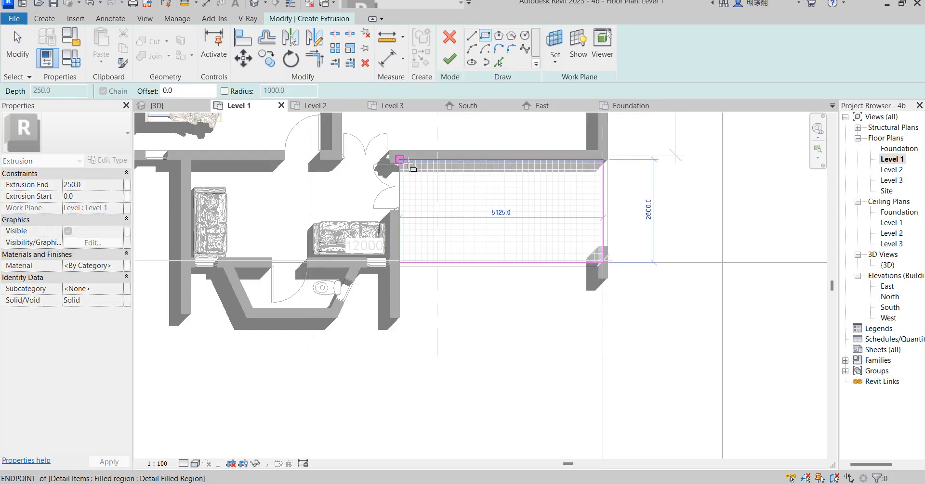
{"action": "left_click", "coordinate": [406, 160]}
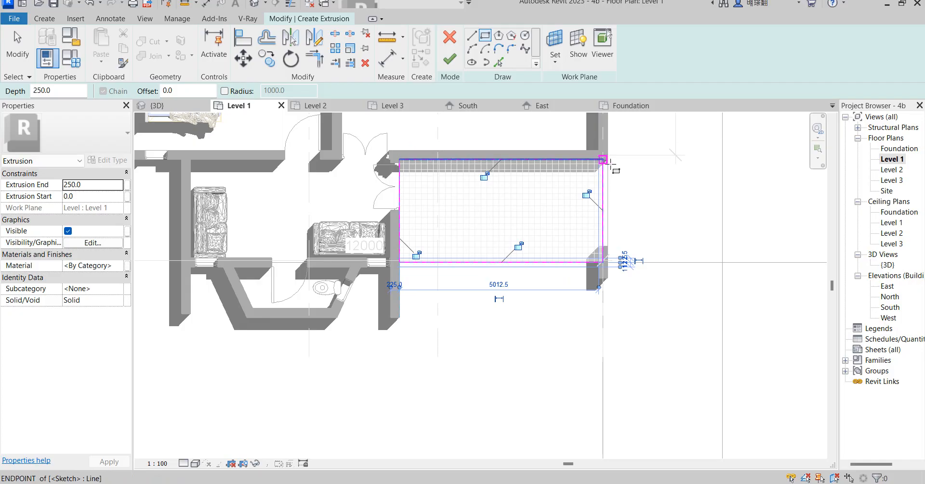
Draw chained outer lines 500 mm beyond the rectangle's outer side and front, closing back at the dividing pillar wall
{"action": "left_click", "coordinate": [472, 36]}
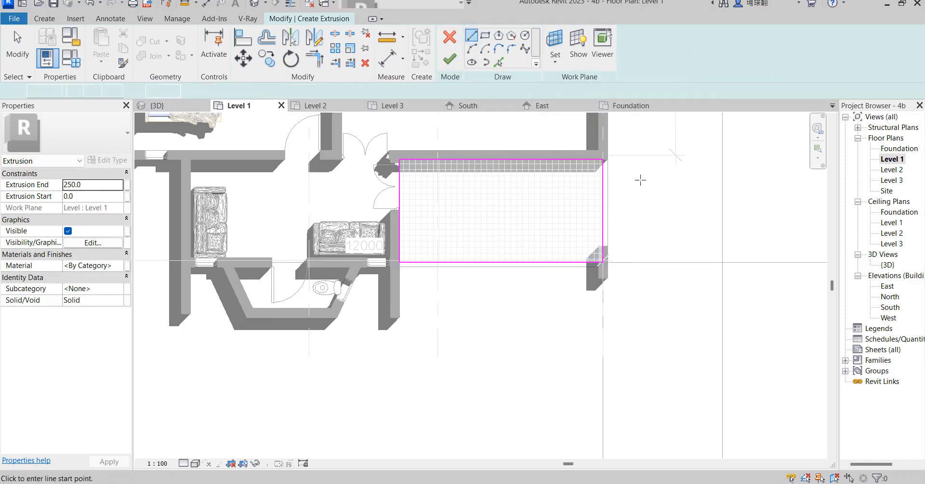
{"action": "left_click", "coordinate": [622, 159]}
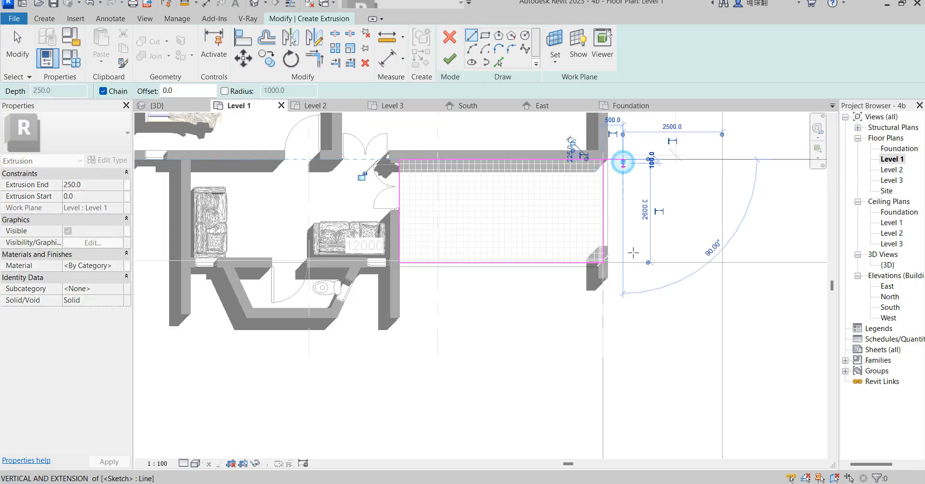
{"action": "left_click", "coordinate": [623, 282]}
{"action": "left_click", "coordinate": [399, 282]}
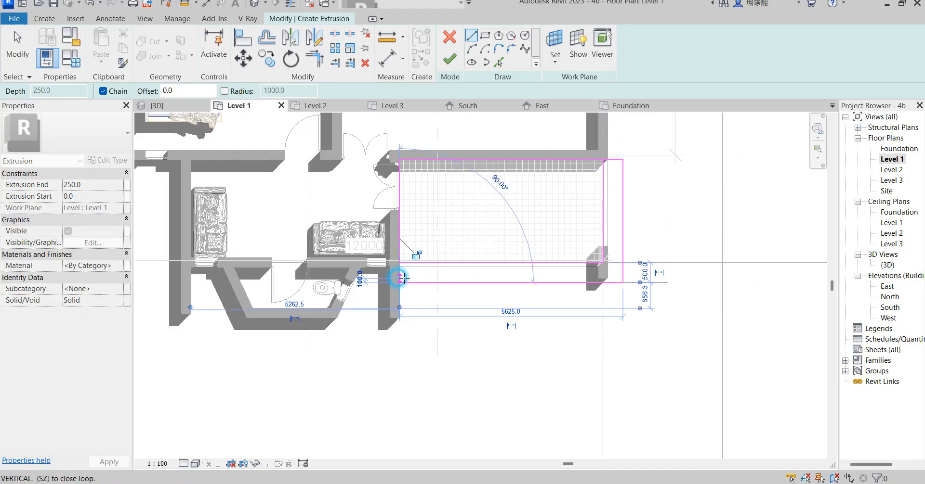
{"action": "left_click", "coordinate": [401, 264]}
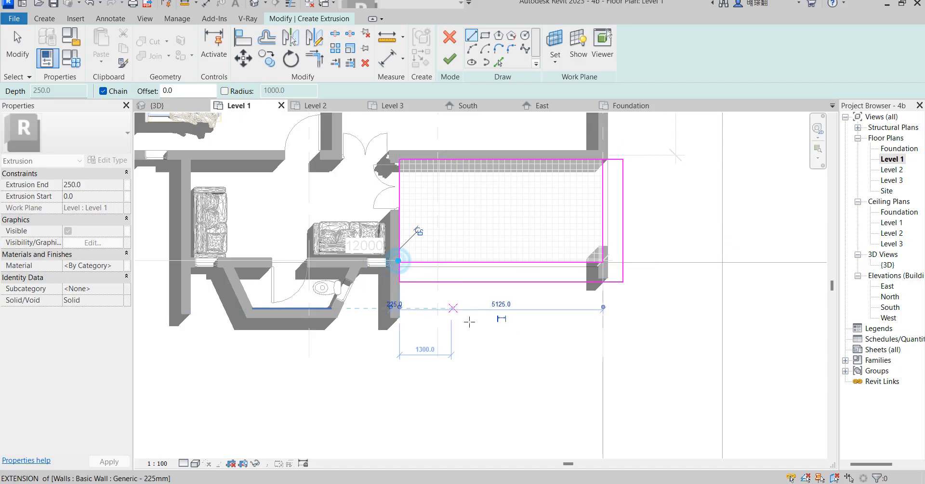
Trim the sketch corner at the dividing wall and delete the rectangle's rear and wall-side lines, leaving an L-shaped band
{"action": "left_click", "coordinate": [316, 58]}
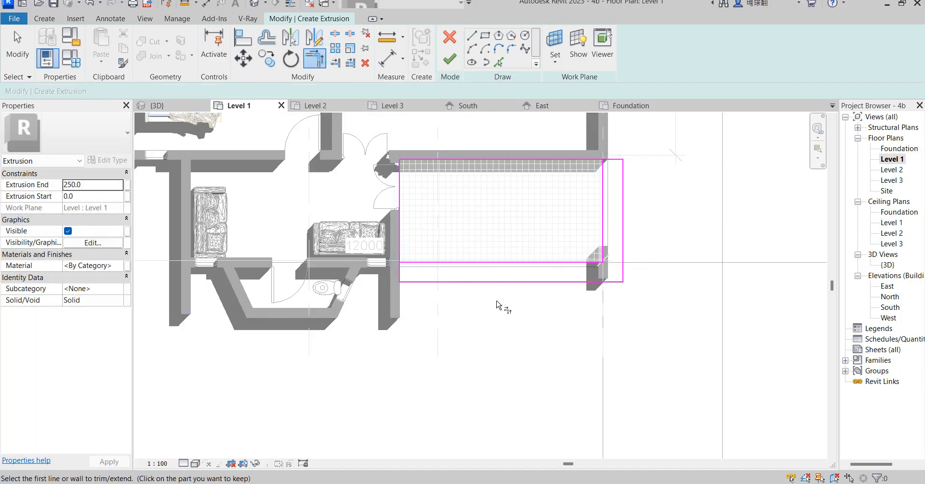
{"action": "left_click", "coordinate": [398, 271]}
{"action": "left_click", "coordinate": [419, 265]}
{"action": "key", "text": "Escape"}
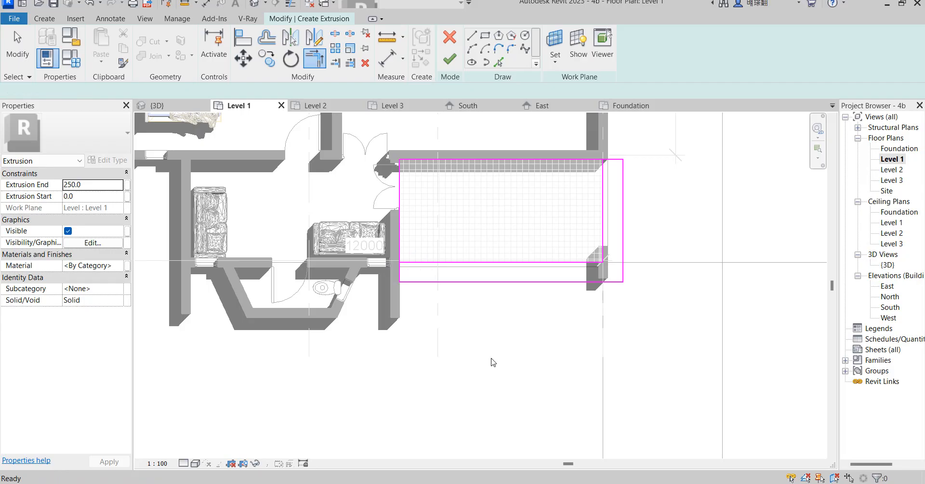
{"action": "left_click_drag", "start_coordinate": [455, 195], "coordinate": [388, 135]}
{"action": "key", "text": "Delete"}
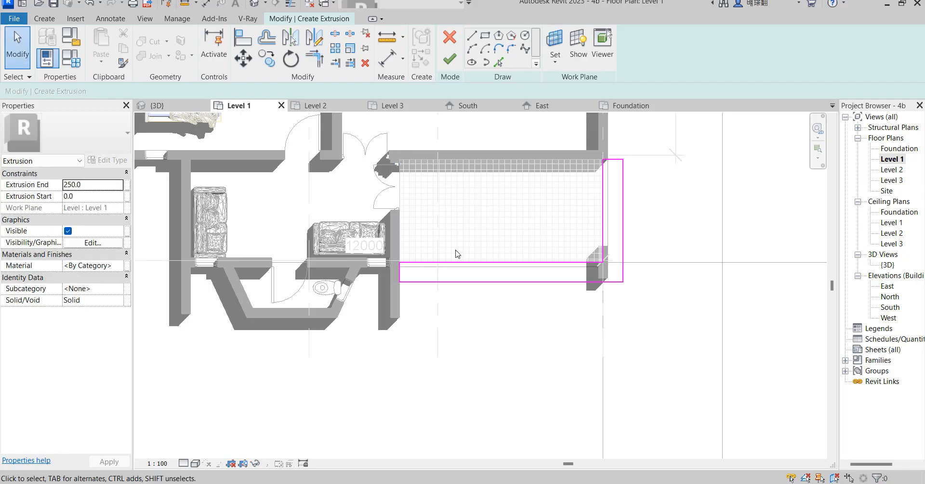
Check the front line's spacing in the L-shaped sketch and finish the extrusion with a depth of 250
{"action": "scroll", "coordinate": [441, 283], "scroll_direction": "up", "scroll_amount": 1}
{"action": "left_click", "coordinate": [441, 282]}
{"action": "scroll", "coordinate": [404, 283], "scroll_direction": "up", "scroll_amount": 1}
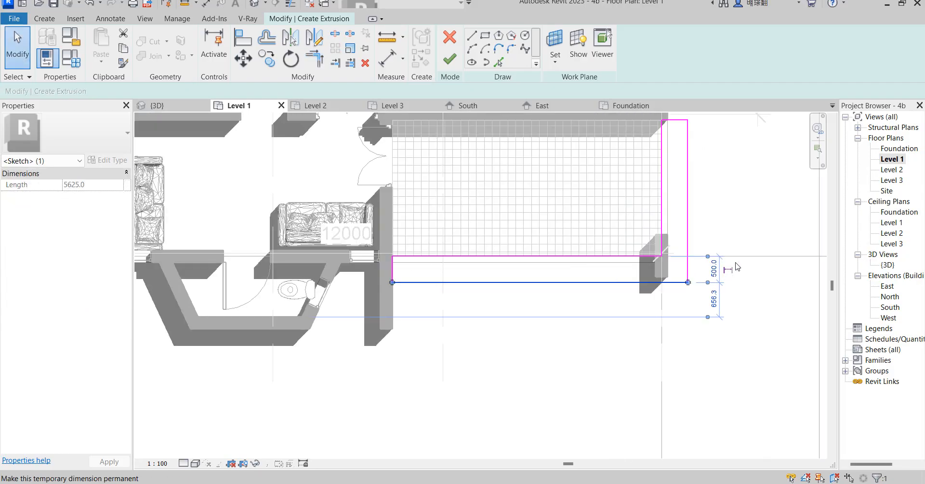
{"action": "left_click", "coordinate": [671, 196]}
{"action": "scroll", "coordinate": [598, 272], "scroll_direction": "down", "scroll_amount": 3}
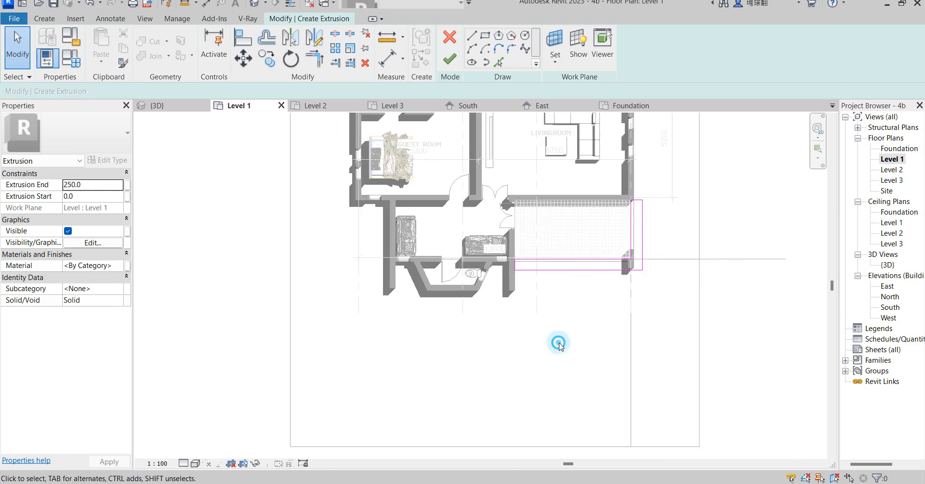
{"action": "left_click", "coordinate": [450, 59]}
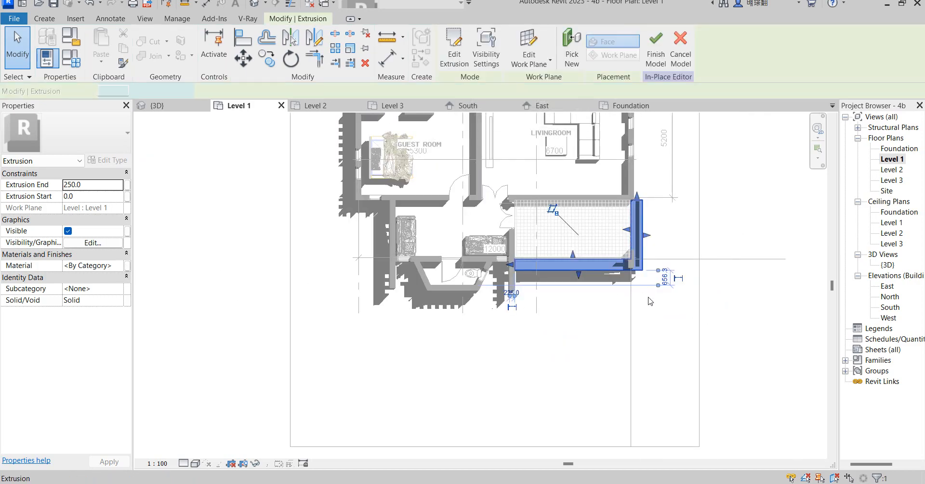
In the South elevation, stretch the L-shaped band's top to 3400 and raise its underside to Level 2 at 3000
{"action": "double_click", "coordinate": [889, 308]}
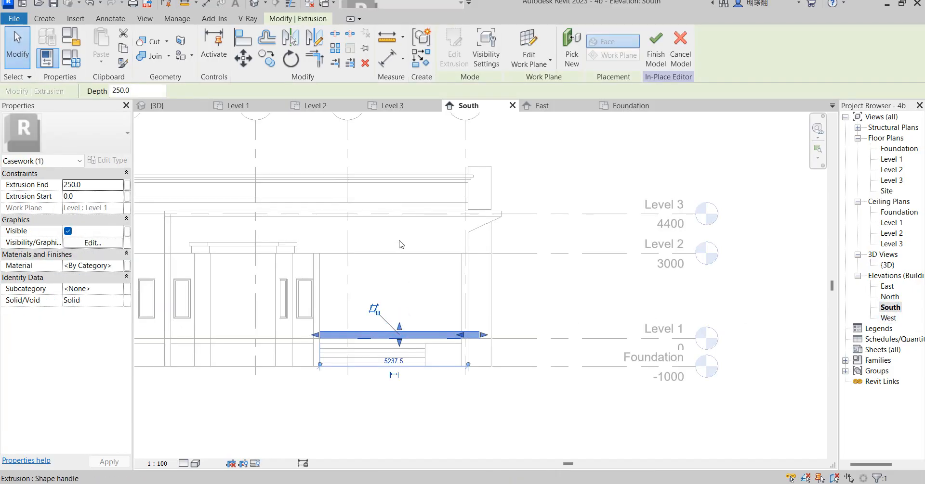
{"action": "left_click_drag", "start_coordinate": [398, 244], "coordinate": [399, 243]}
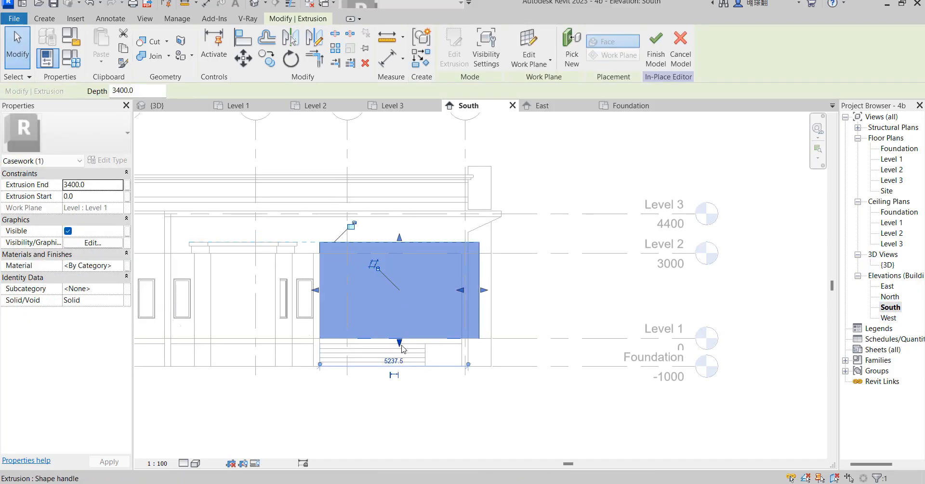
{"action": "left_click_drag", "start_coordinate": [399, 343], "coordinate": [404, 254]}
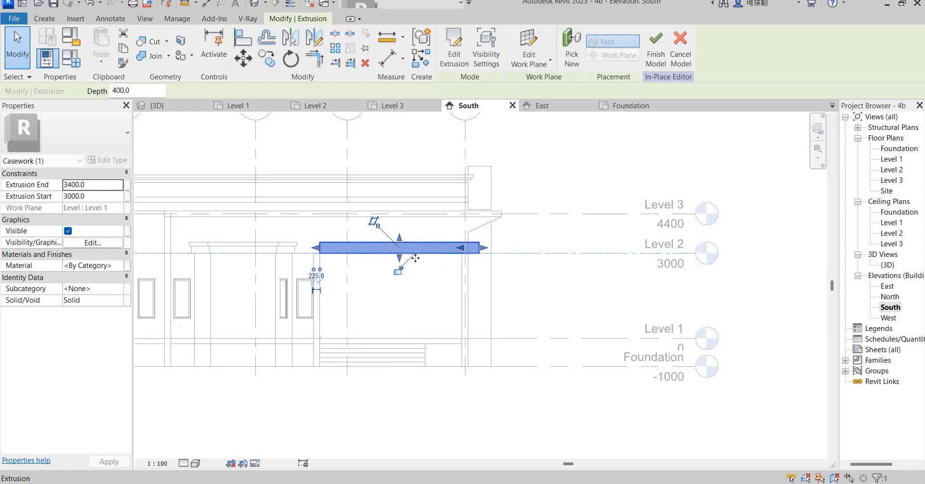
Lower the band's top edge to 3255.4 and extend its inner end slightly past the dividing pillar wall
{"action": "scroll", "coordinate": [410, 252], "scroll_direction": "up", "scroll_amount": 3}
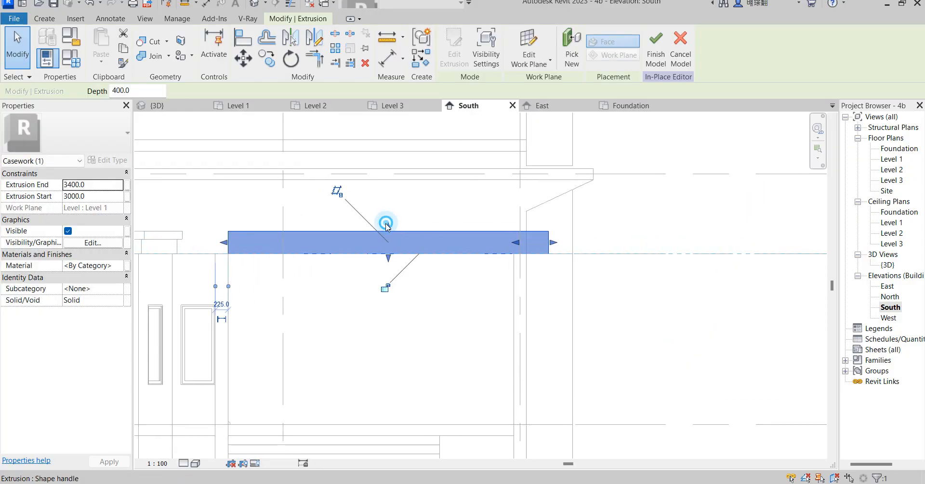
{"action": "left_click_drag", "start_coordinate": [386, 225], "coordinate": [390, 247]}
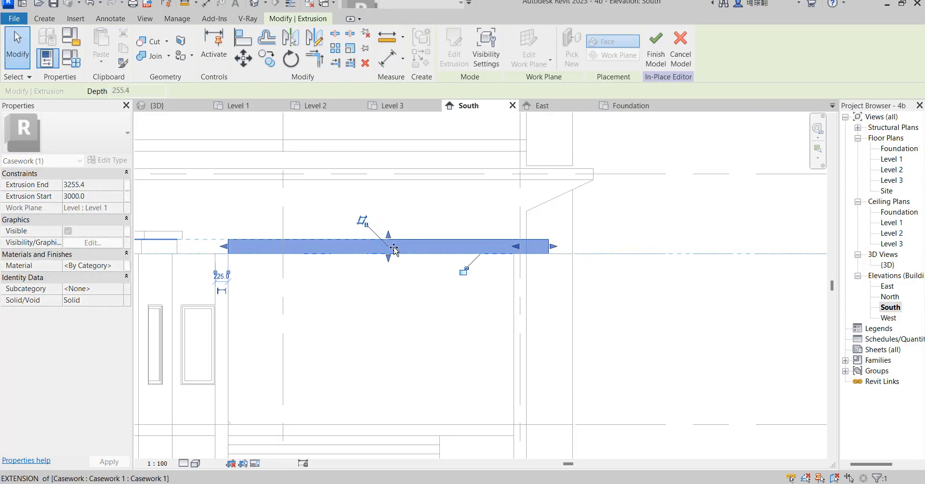
{"action": "left_click_drag", "start_coordinate": [223, 246], "coordinate": [214, 250]}
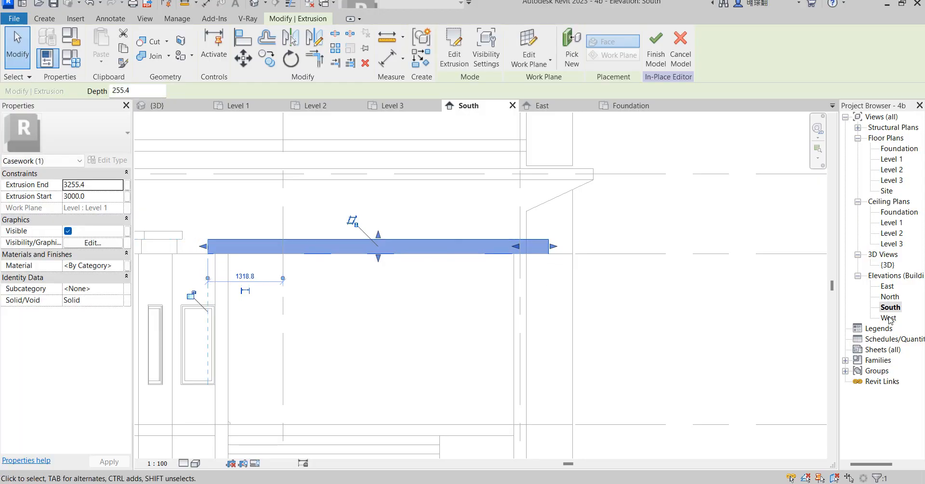
Examine the new band around the porch in the 3D view from the front-right corner of the house
{"action": "double_click", "coordinate": [887, 265]}
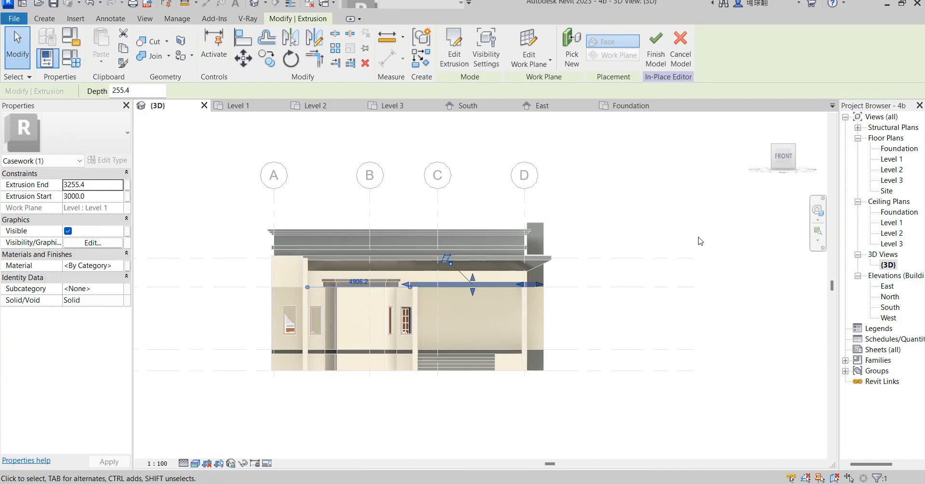
{"action": "left_click", "coordinate": [797, 155]}
{"action": "scroll", "coordinate": [485, 374], "scroll_direction": "up", "scroll_amount": 5}
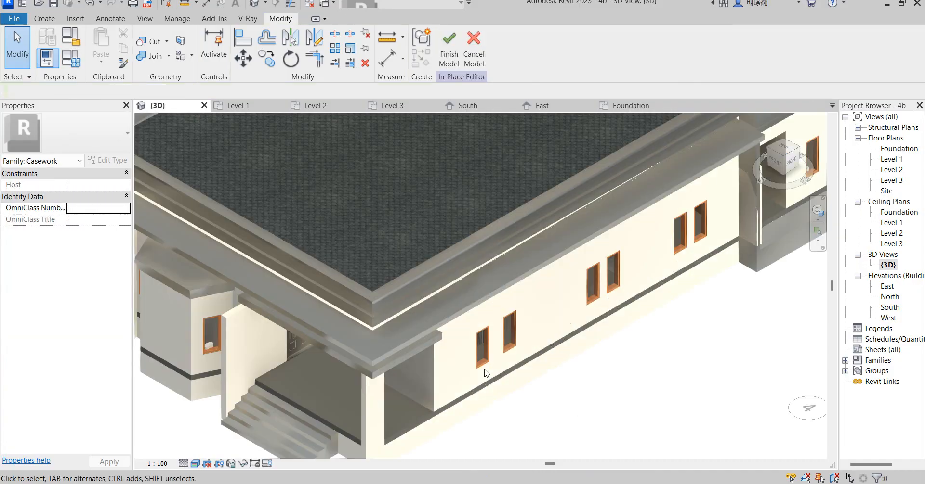
{"action": "scroll", "coordinate": [485, 373], "scroll_direction": "down", "scroll_amount": 3}
{"action": "scroll", "coordinate": [486, 371], "scroll_direction": "up", "scroll_amount": 2}
{"action": "scroll", "coordinate": [488, 374], "scroll_direction": "down", "scroll_amount": 5}
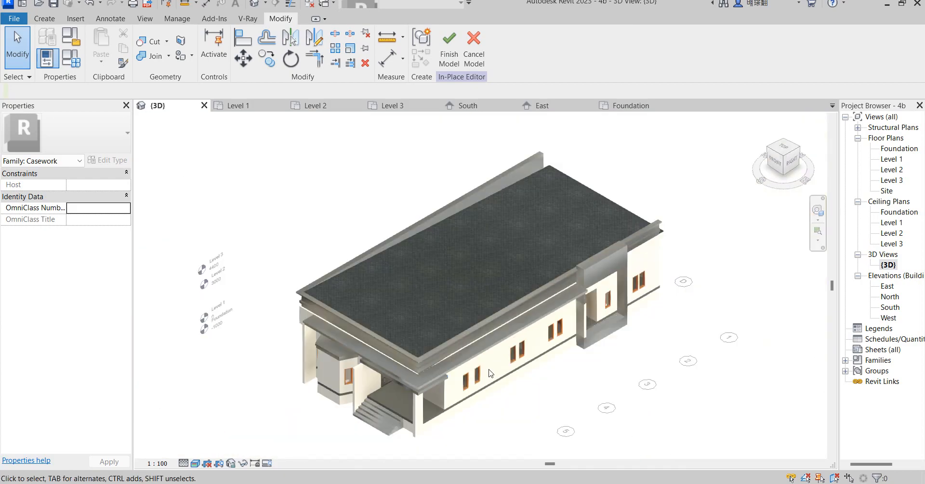
{"action": "scroll", "coordinate": [490, 374], "scroll_direction": "up", "scroll_amount": 4}
{"action": "scroll", "coordinate": [430, 350], "scroll_direction": "down", "scroll_amount": 5}
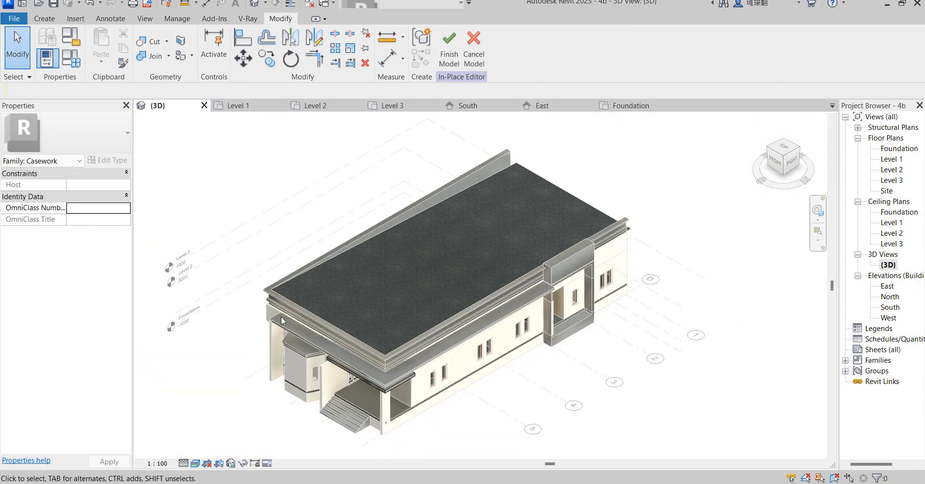
Finish the L-shaped band's in-place model and open the long roof overhang above it for in-place editing
{"action": "left_click", "coordinate": [449, 45]}
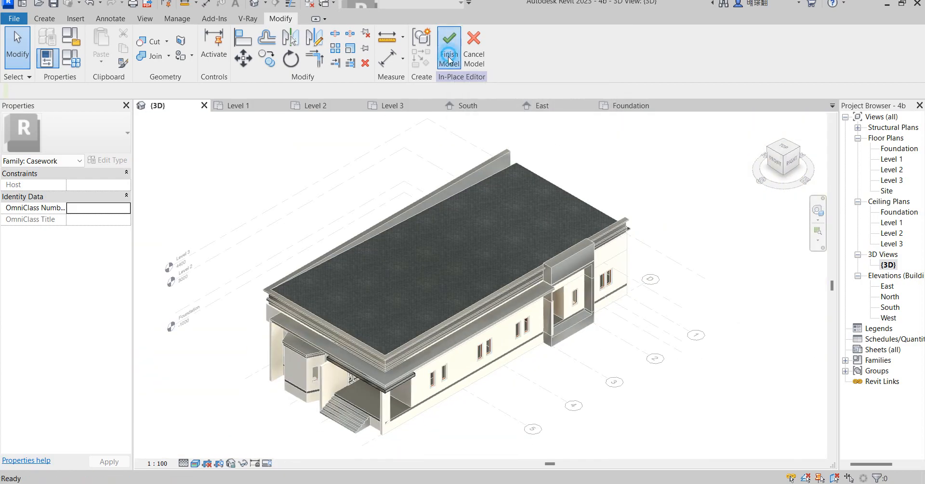
{"action": "left_click", "coordinate": [421, 369]}
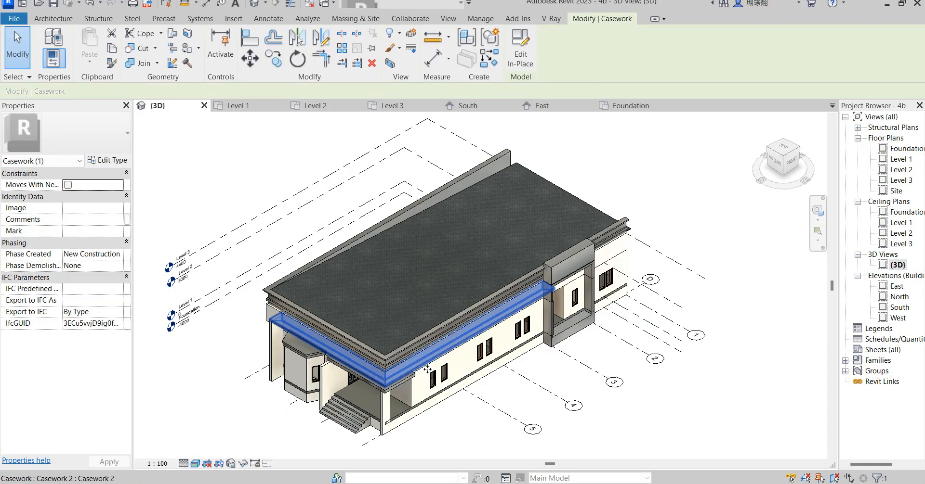
{"action": "left_click", "coordinate": [520, 46]}
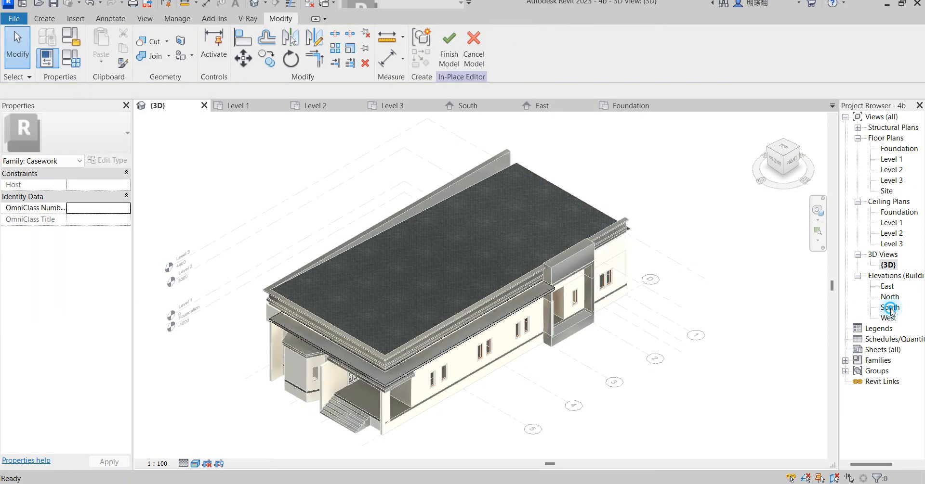
In the South elevation, nudge the overhang sweep upward by four steps and finish the in-place model
{"action": "double_click", "coordinate": [890, 308]}
{"action": "left_click", "coordinate": [564, 195]}
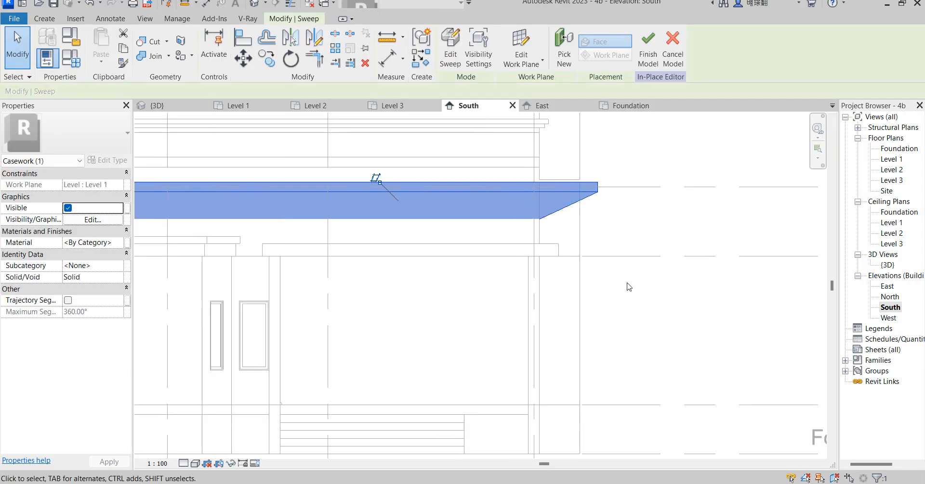
{"action": "scroll", "coordinate": [628, 287], "scroll_direction": "down", "scroll_amount": 3}
{"action": "key", "text": "Up"}
{"action": "key", "text": "Up"}
{"action": "key", "text": "Up"}
{"action": "key", "text": "Up"}
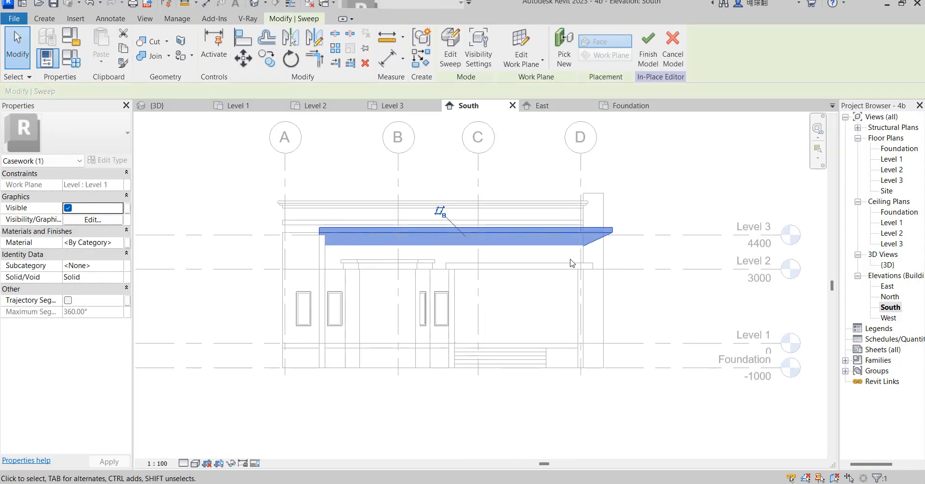
{"action": "left_click", "coordinate": [648, 45]}
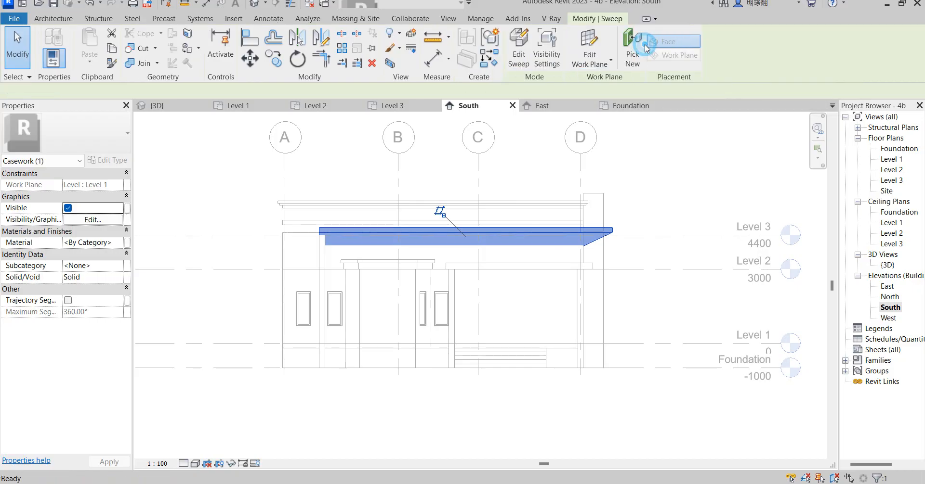
{"action": "left_click", "coordinate": [655, 179]}
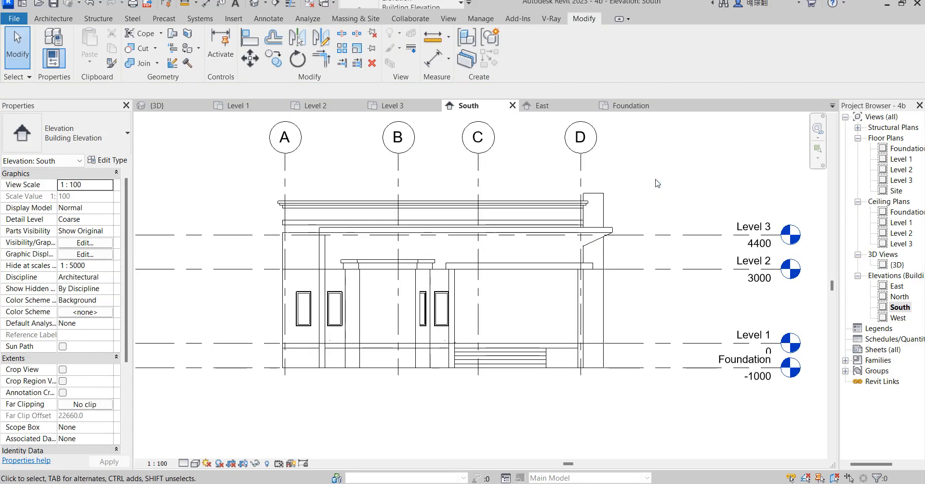
Examine the raised overhang in the South elevation and the porch corner with its side opening in the 3D view
{"action": "scroll", "coordinate": [578, 193], "scroll_direction": "down", "scroll_amount": 2}
{"action": "scroll", "coordinate": [568, 212], "scroll_direction": "up", "scroll_amount": 5}
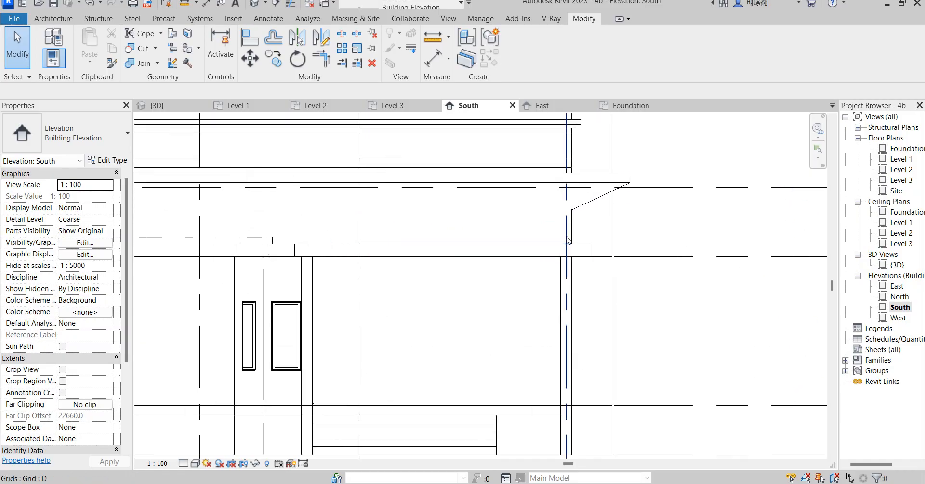
{"action": "scroll", "coordinate": [403, 247], "scroll_direction": "down", "scroll_amount": 3}
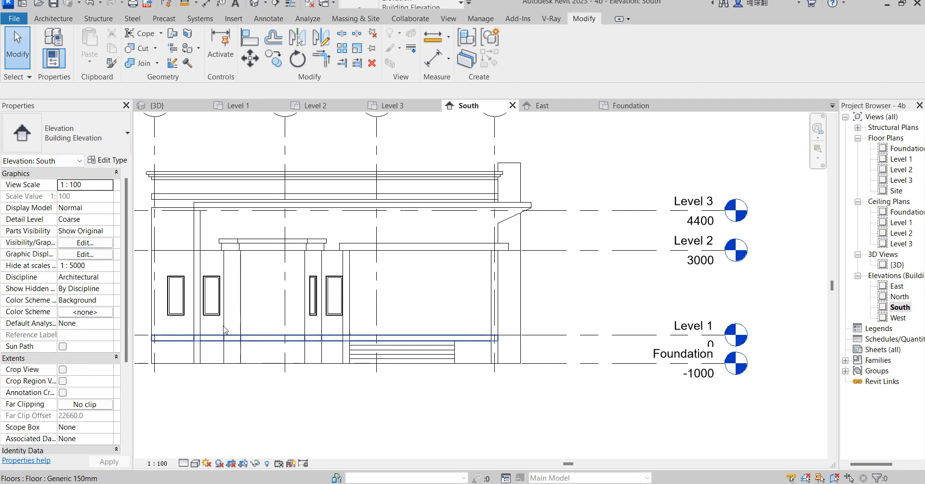
{"action": "double_click", "coordinate": [898, 265]}
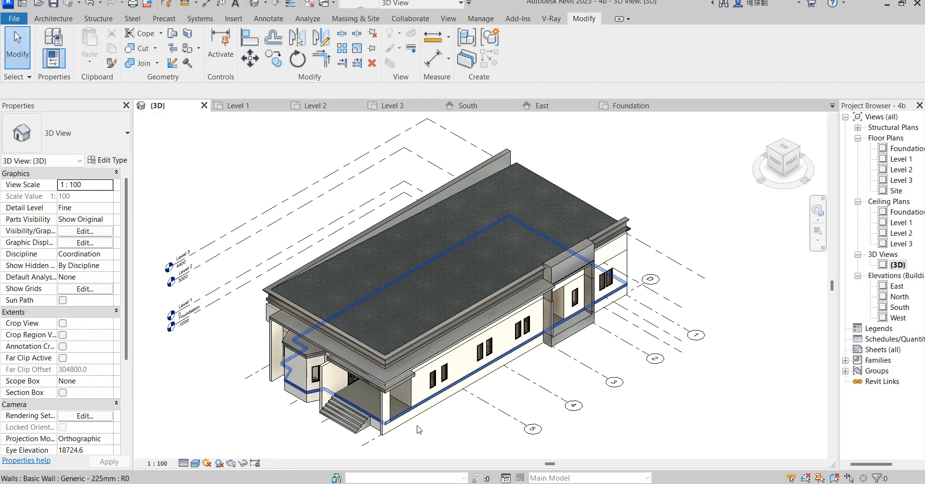
{"action": "scroll", "coordinate": [400, 424], "scroll_direction": "up", "scroll_amount": 5}
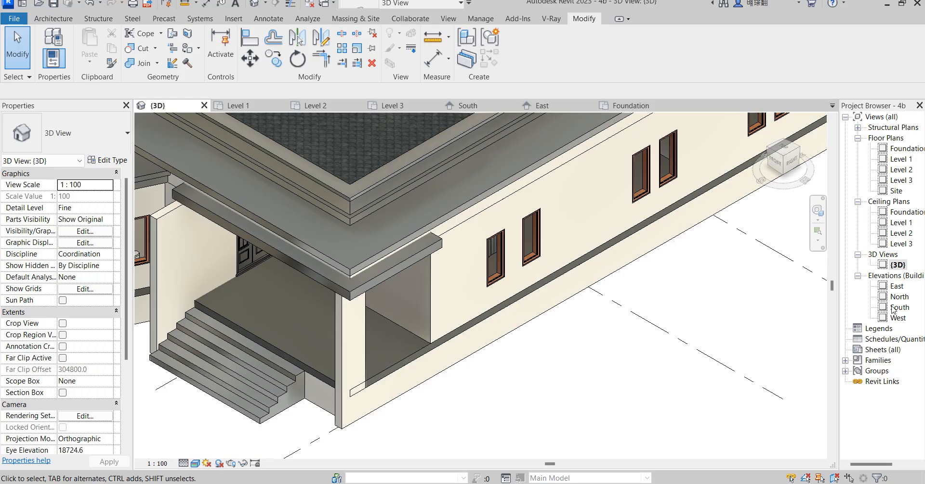
In the East elevation, create a new in-place component in the Casework category
{"action": "double_click", "coordinate": [894, 288]}
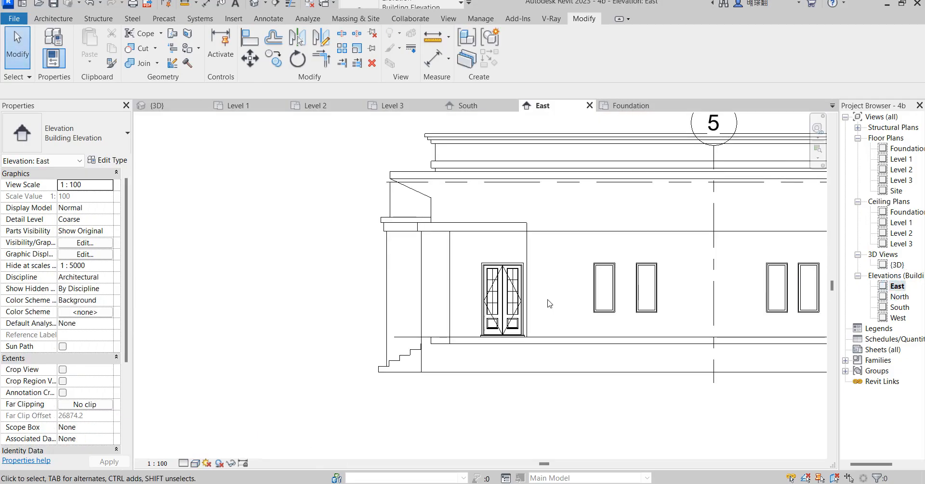
{"action": "scroll", "coordinate": [457, 318], "scroll_direction": "up", "scroll_amount": 2}
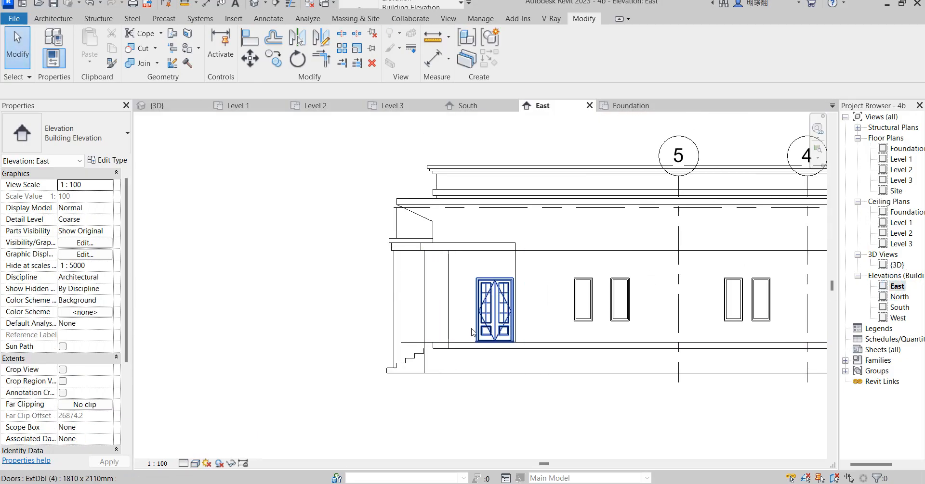
{"action": "left_click", "coordinate": [54, 18]}
{"action": "left_click", "coordinate": [144, 45]}
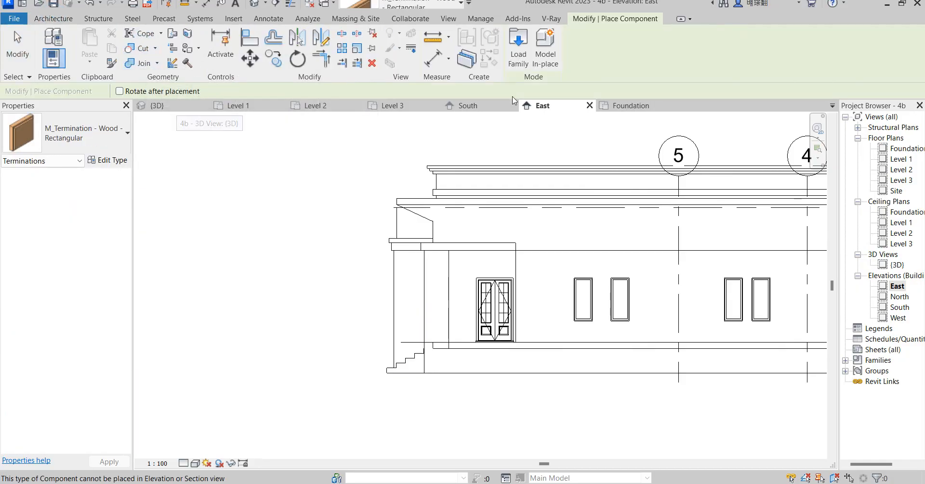
{"action": "left_click", "coordinate": [552, 65]}
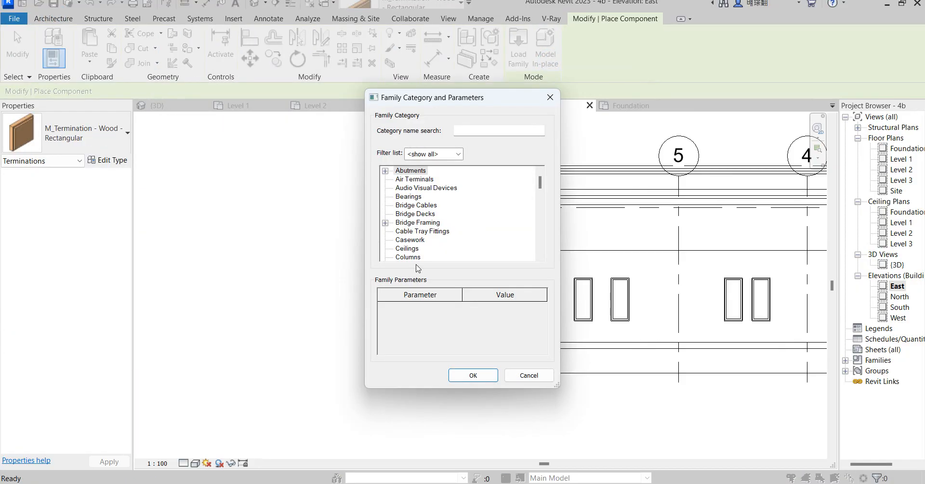
{"action": "left_click", "coordinate": [410, 240]}
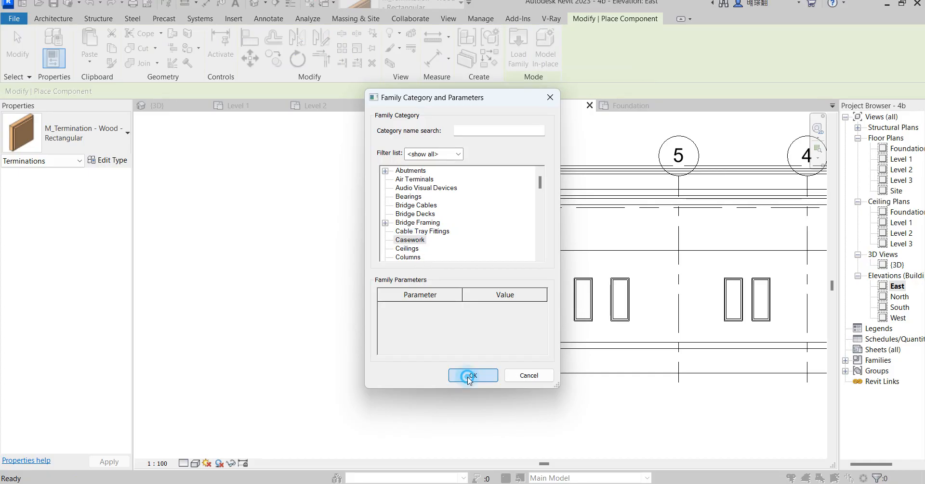
{"action": "left_click", "coordinate": [472, 376]}
{"action": "left_click", "coordinate": [462, 267]}
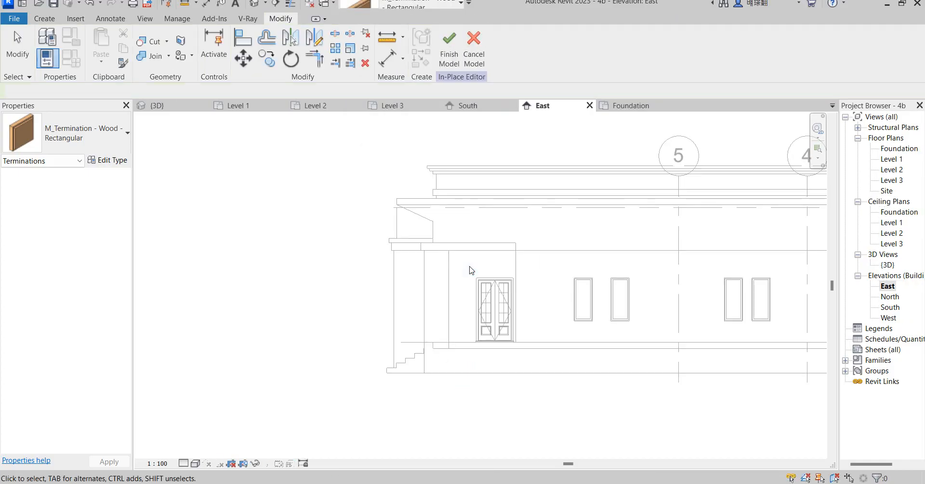
Start an Extrusion and pick the 225 mm side wall's face as its work plane
{"action": "left_click", "coordinate": [44, 18]}
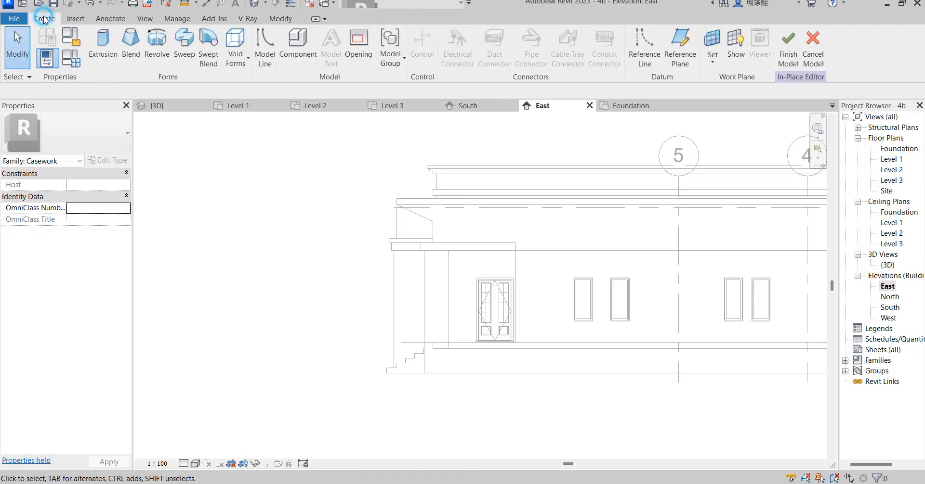
{"action": "left_click", "coordinate": [102, 47]}
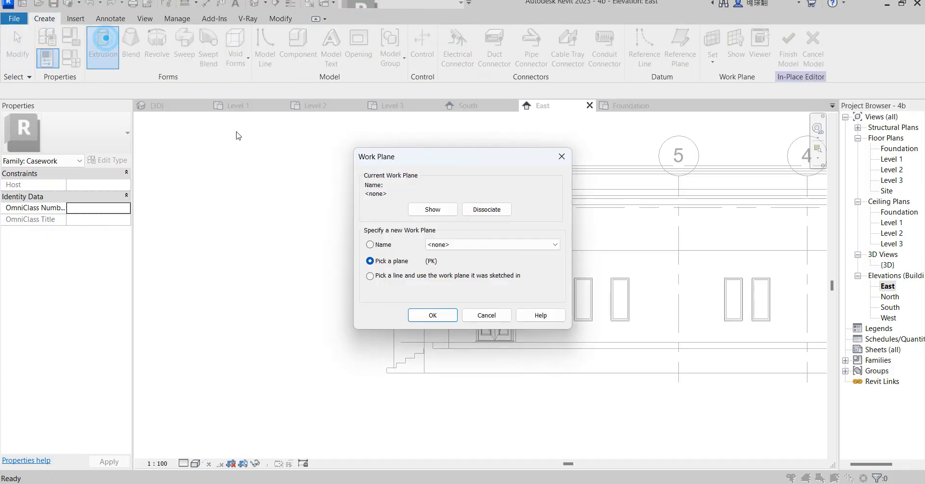
{"action": "left_click", "coordinate": [555, 246]}
{"action": "left_click", "coordinate": [320, 332]}
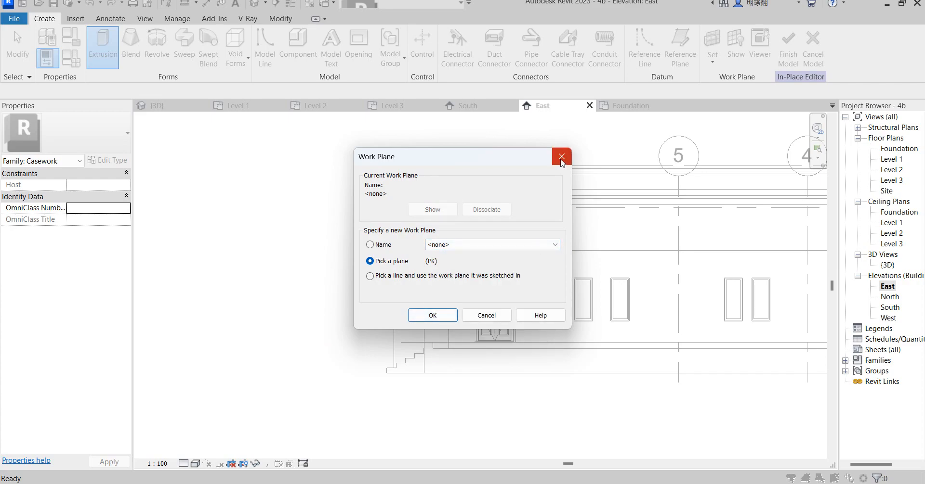
{"action": "left_click", "coordinate": [432, 315]}
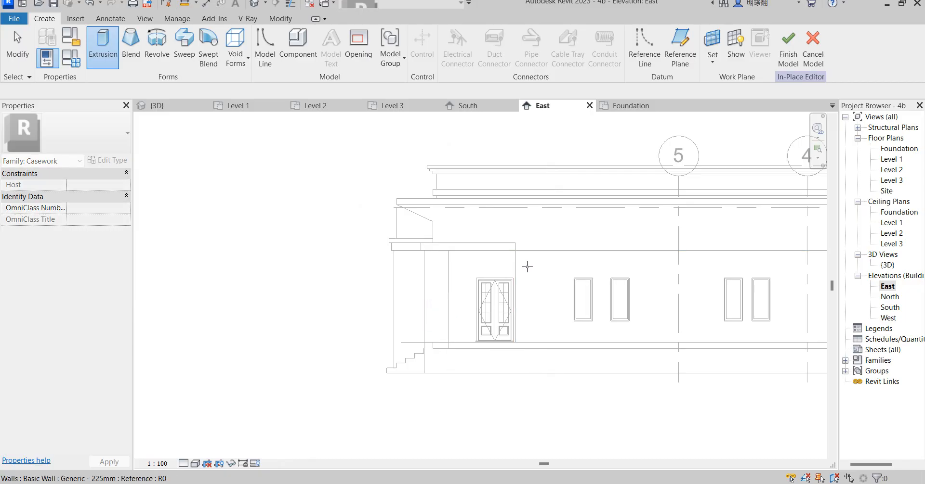
{"action": "left_click", "coordinate": [525, 373]}
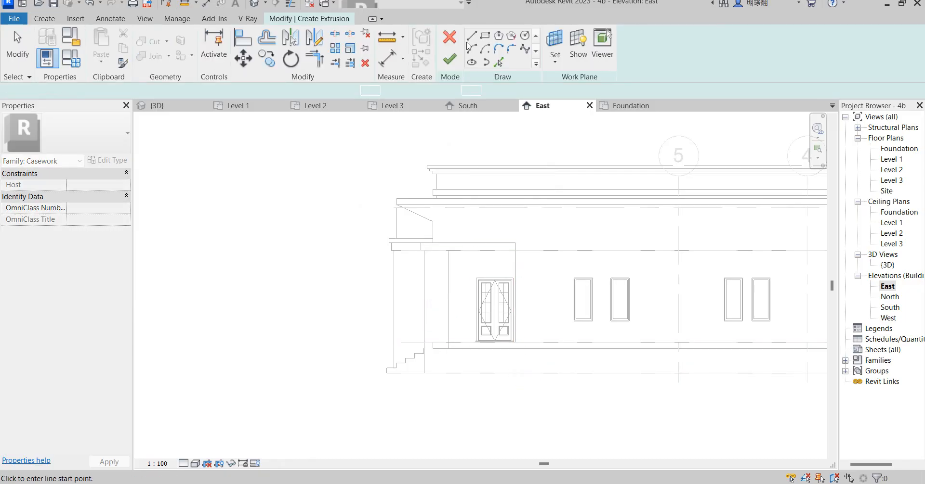
Sketch a 2187.5 by 3200 mm rectangle filling the porch's side opening, from Level 2 down to the floor's underside
{"action": "left_click", "coordinate": [486, 36]}
{"action": "scroll", "coordinate": [501, 237], "scroll_direction": "up", "scroll_amount": 3}
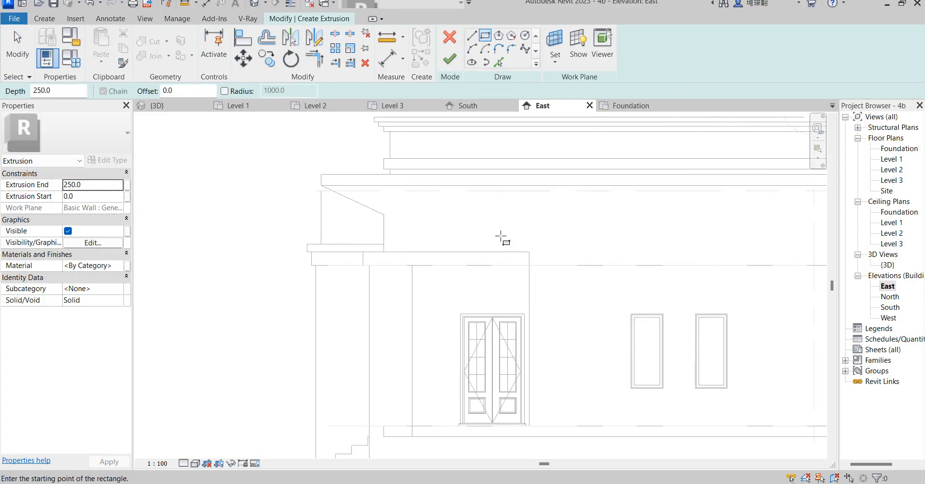
{"action": "scroll", "coordinate": [429, 286], "scroll_direction": "down", "scroll_amount": 2}
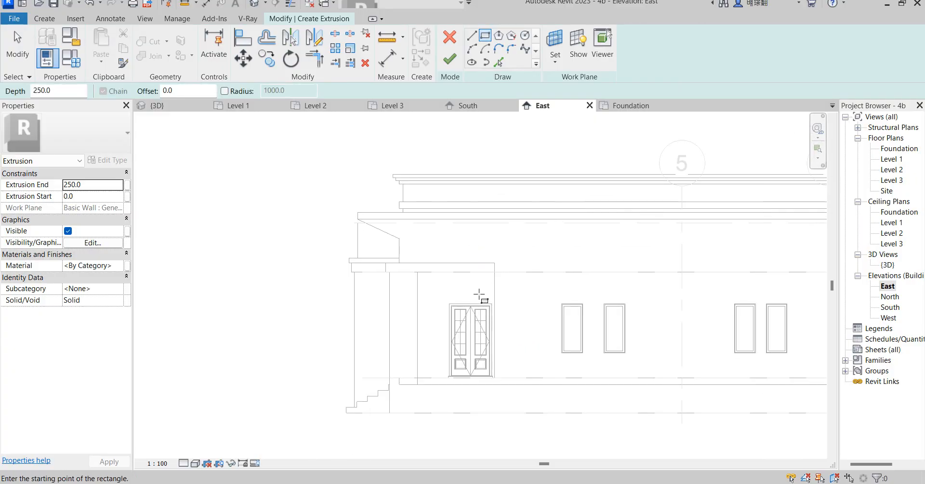
{"action": "left_click", "coordinate": [494, 273]}
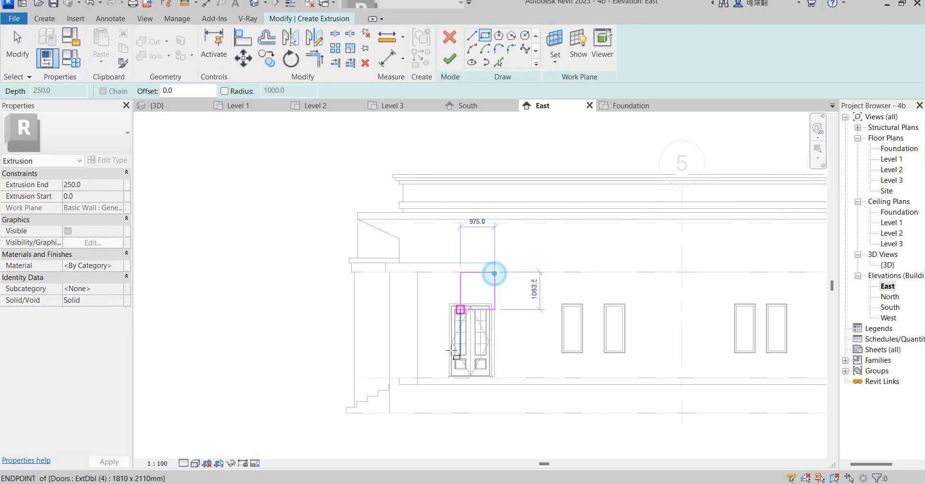
{"action": "left_click", "coordinate": [417, 386]}
{"action": "scroll", "coordinate": [451, 289], "scroll_direction": "down", "scroll_amount": 3}
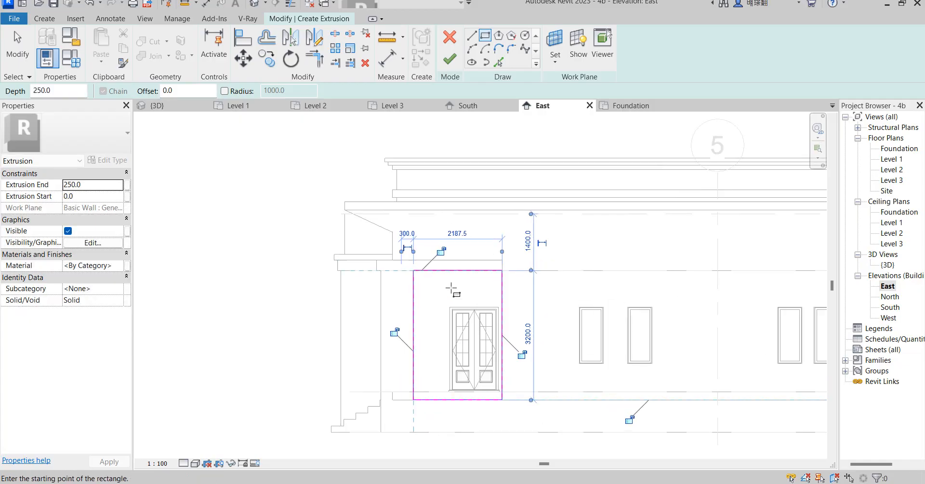
Sketch a horizontal slot about 1100 by 100 mm near the upper front corner inside the large rectangle
{"action": "scroll", "coordinate": [465, 313], "scroll_direction": "up", "scroll_amount": 3}
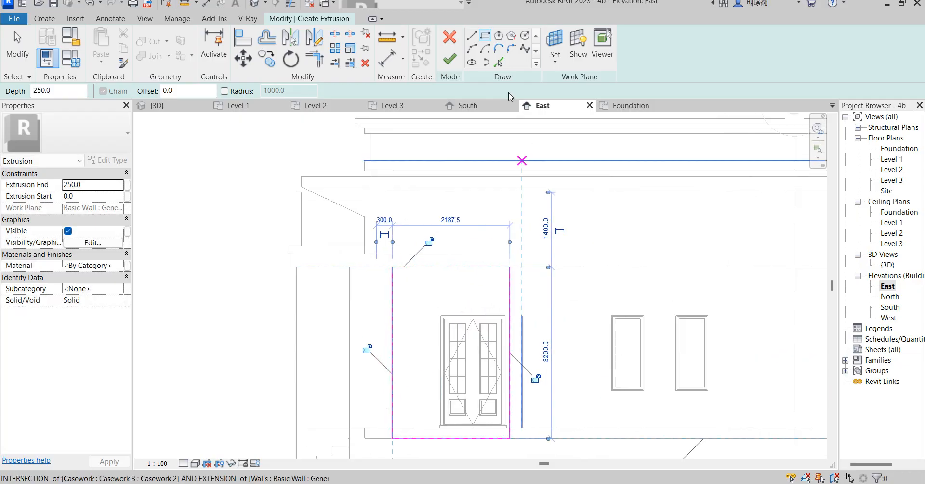
{"action": "left_click", "coordinate": [486, 38]}
{"action": "scroll", "coordinate": [406, 278], "scroll_direction": "up", "scroll_amount": 4}
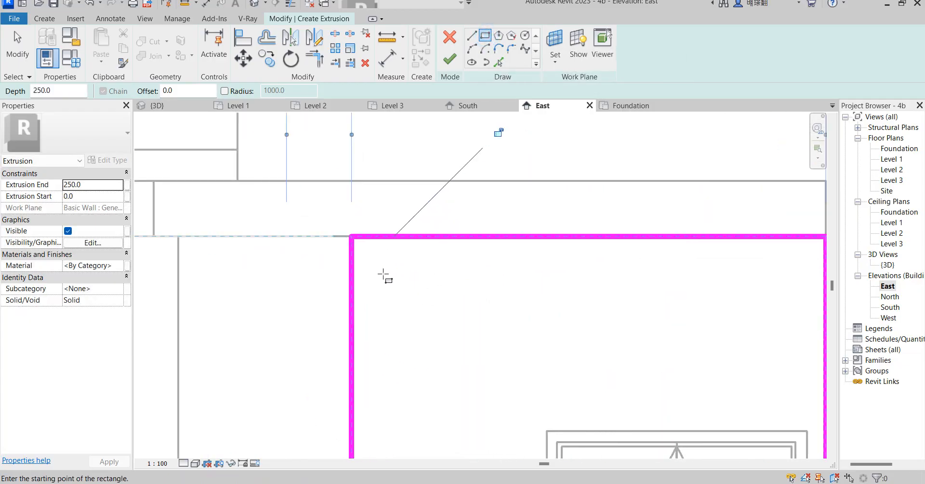
{"action": "left_click", "coordinate": [357, 258]}
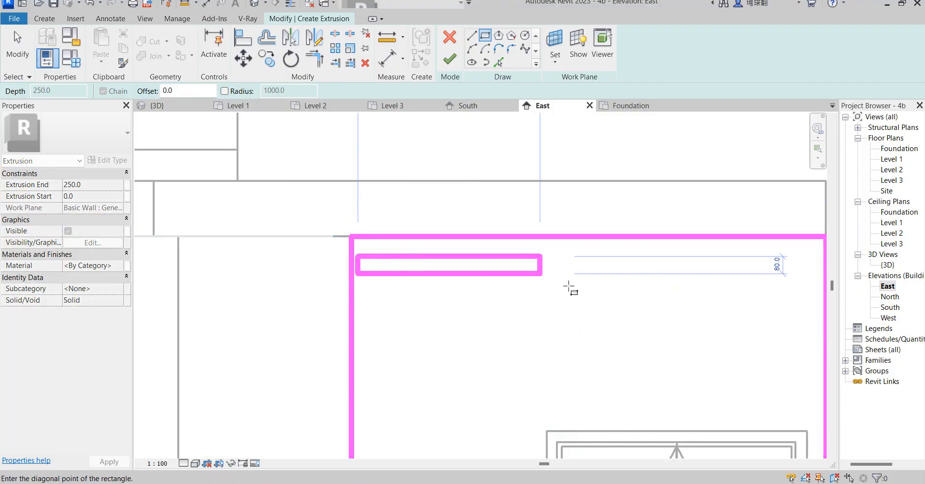
{"action": "scroll", "coordinate": [573, 288], "scroll_direction": "down", "scroll_amount": 3}
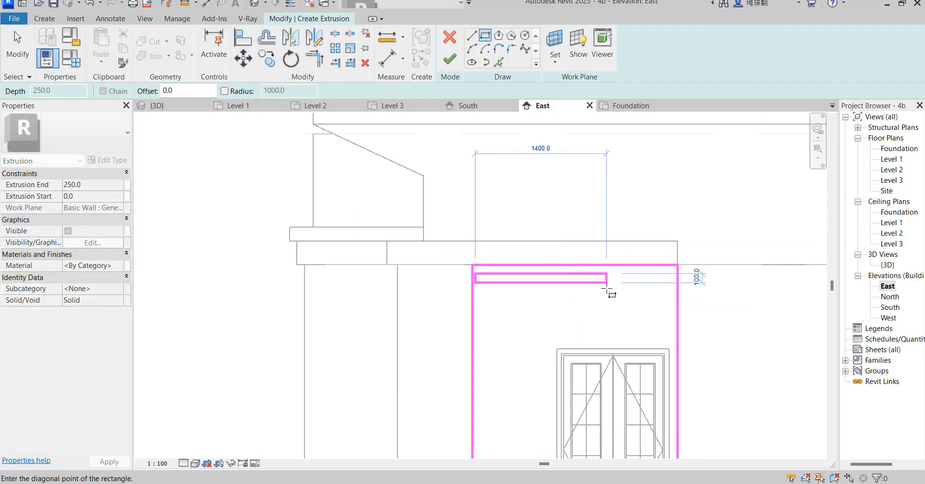
{"action": "scroll", "coordinate": [585, 292], "scroll_direction": "up", "scroll_amount": 2}
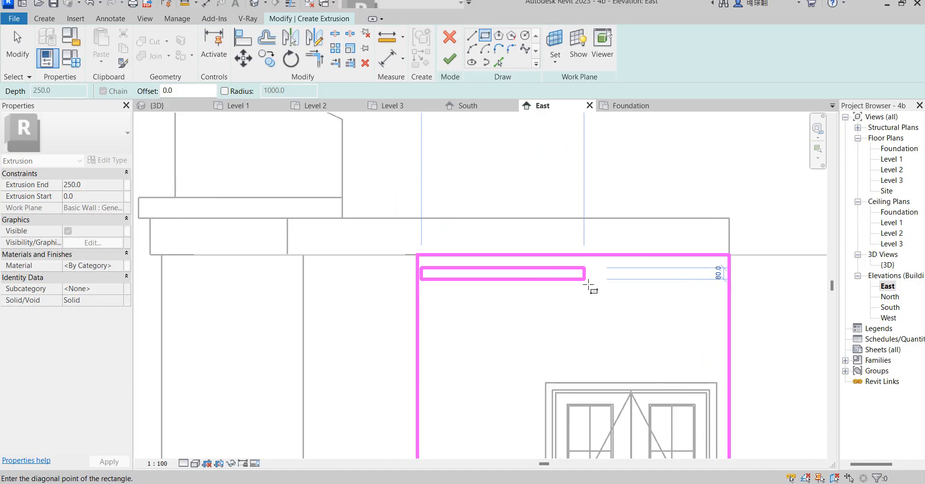
{"action": "left_click", "coordinate": [579, 281]}
{"action": "right_click", "coordinate": [587, 212]}
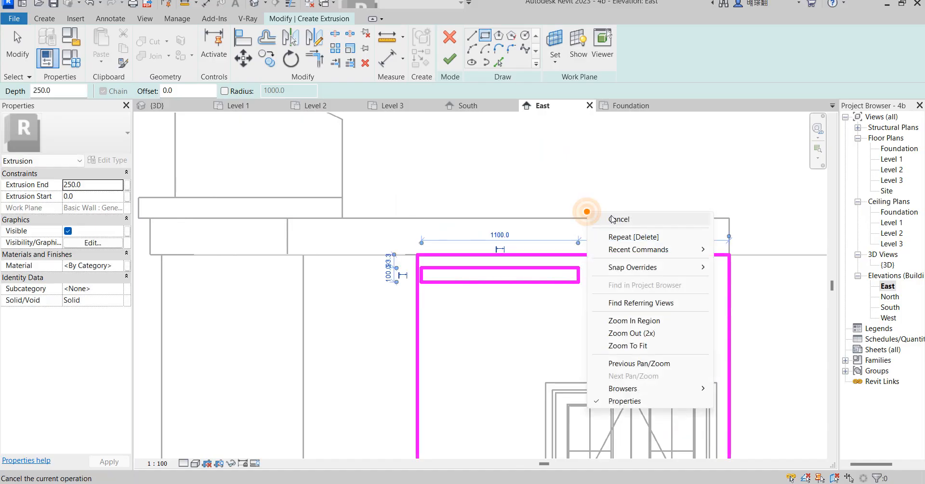
{"action": "left_click", "coordinate": [614, 218]}
{"action": "right_click", "coordinate": [566, 154]}
{"action": "left_click", "coordinate": [593, 164]}
Move the slot's front end line inward to about 50 mm from the large rectangle's front edge
{"action": "scroll", "coordinate": [421, 275], "scroll_direction": "up", "scroll_amount": 5}
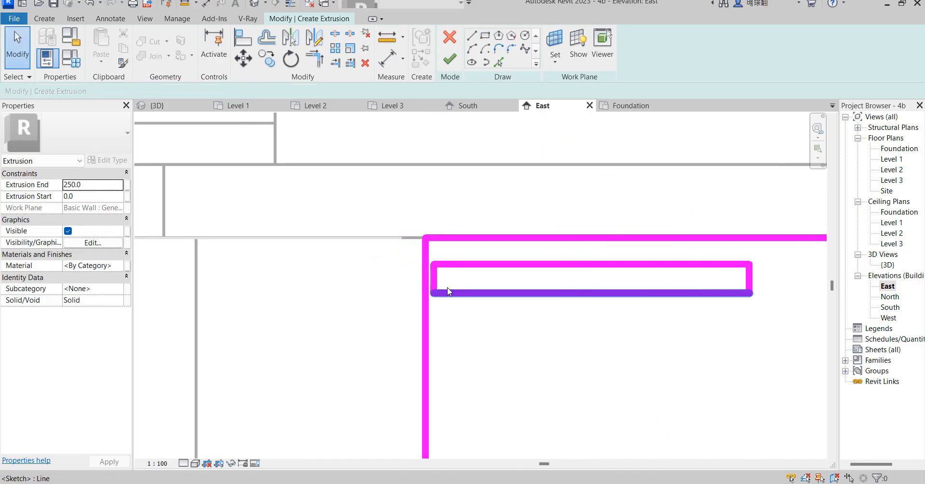
{"action": "left_click", "coordinate": [430, 275]}
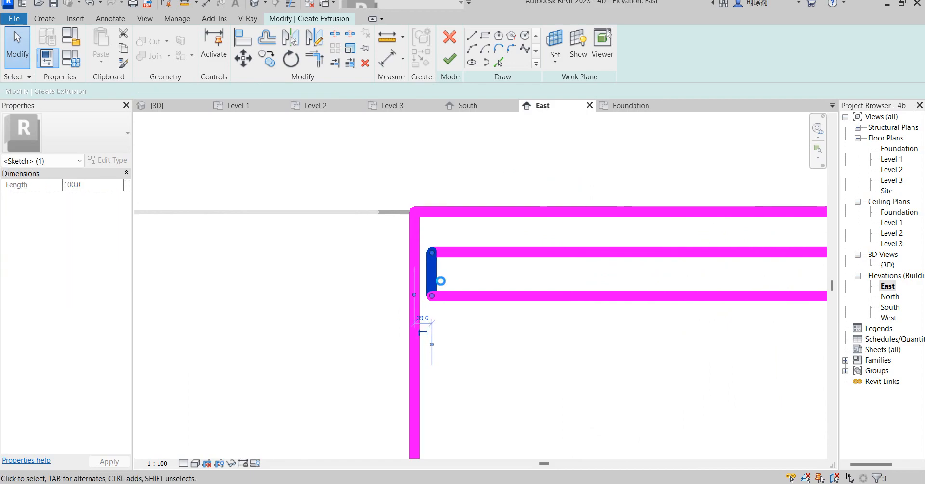
{"action": "left_click_drag", "start_coordinate": [441, 281], "coordinate": [445, 280]}
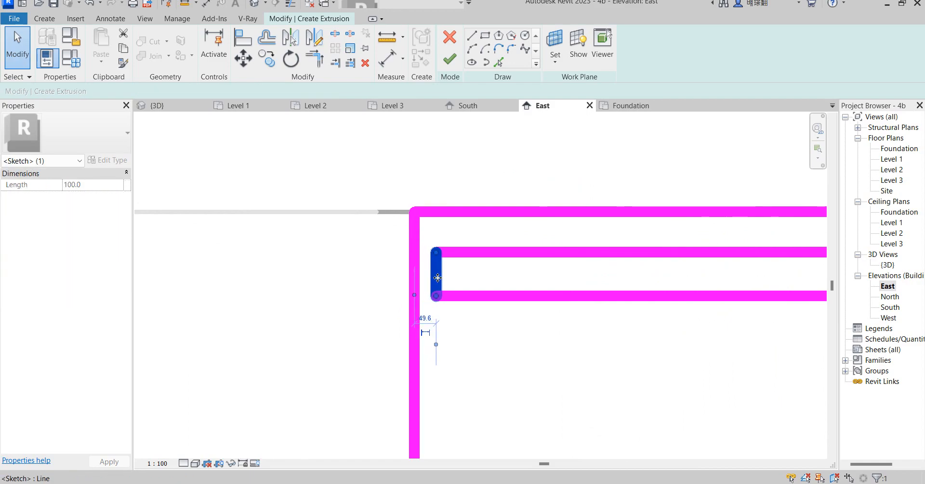
Display the sketch with thin lines and set the slot's front end line 50 mm from the large rectangle's front edge
{"action": "left_click", "coordinate": [425, 319]}
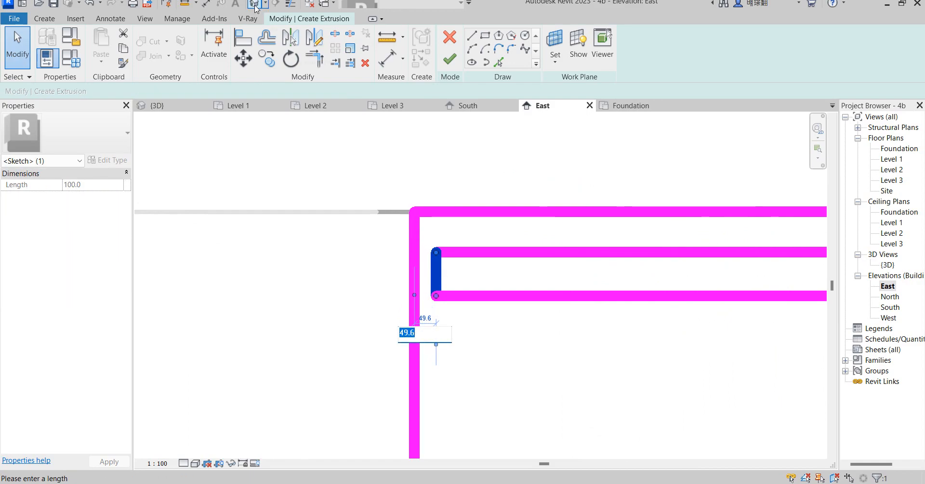
{"action": "left_click", "coordinate": [290, 5]}
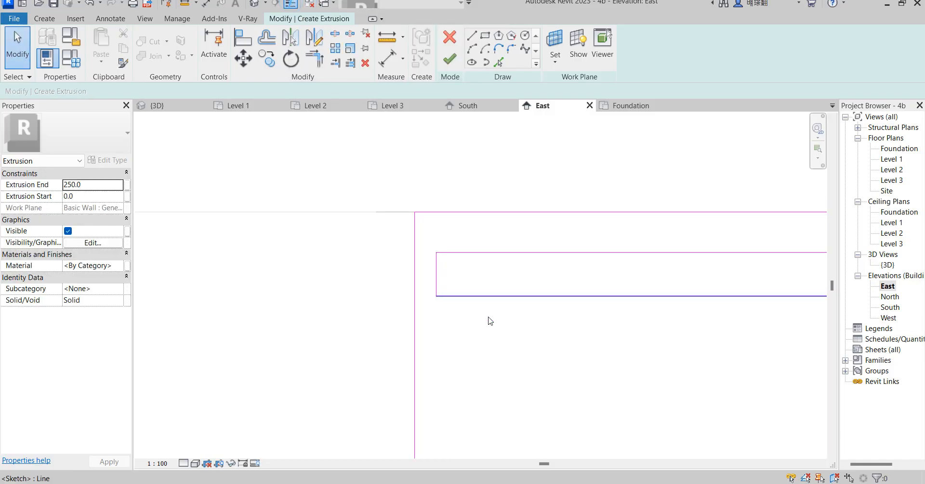
{"action": "left_click", "coordinate": [436, 274]}
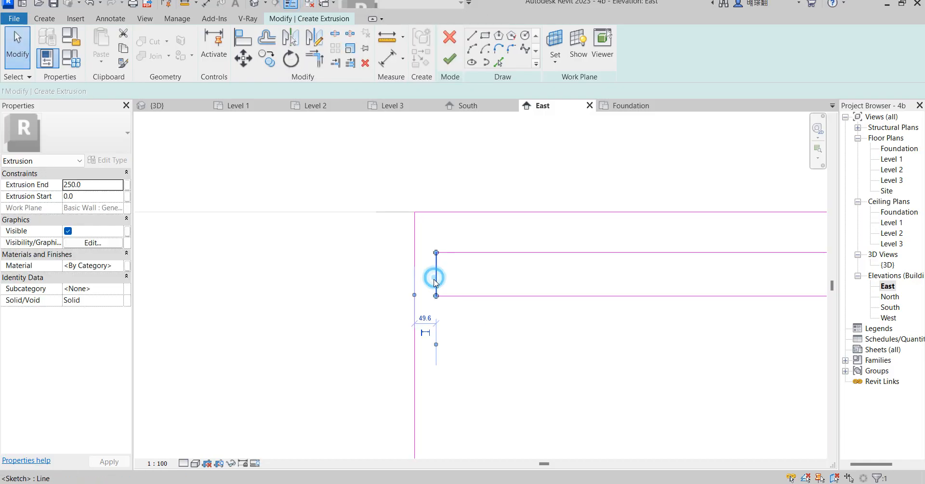
{"action": "left_click", "coordinate": [425, 319]}
{"action": "type", "text": "5"}
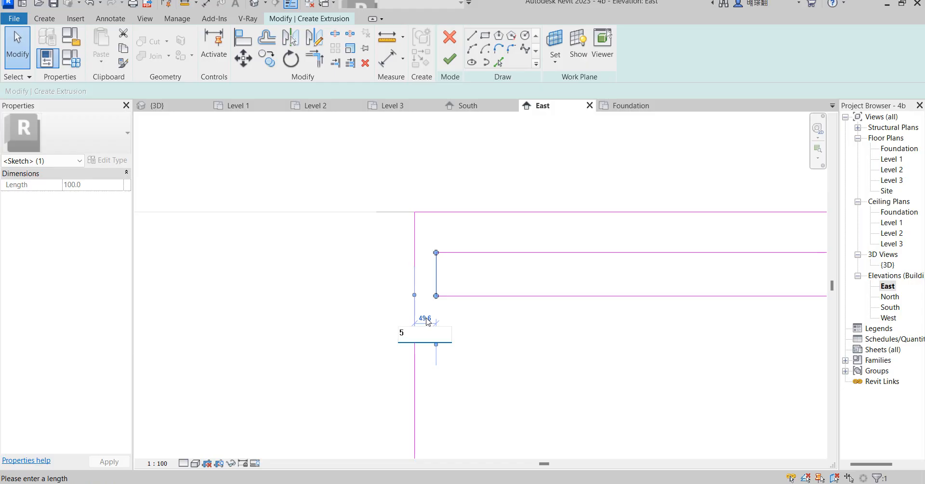
{"action": "type", "text": "0"}
{"action": "key", "text": "Return"}
Set the slot's upper line 50 mm below the large rectangle's upper edge and make the slot 80 mm high
{"action": "left_click", "coordinate": [513, 253]}
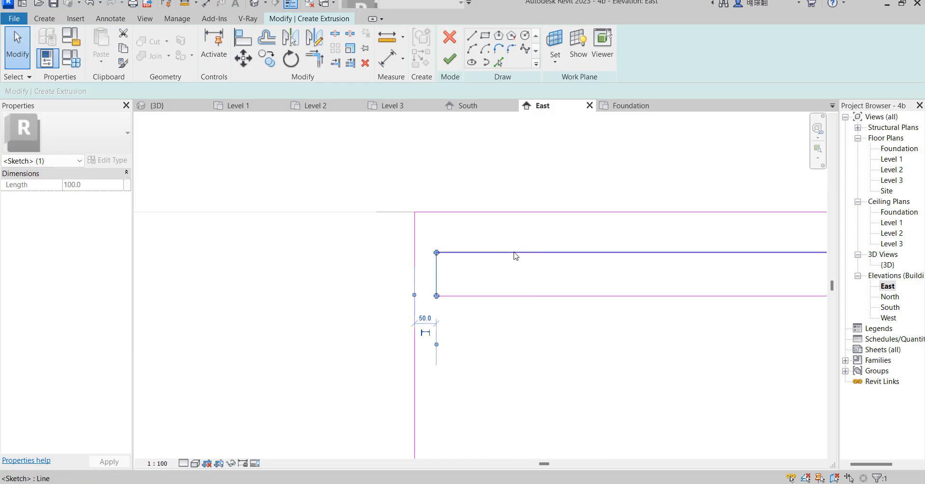
{"action": "left_click", "coordinate": [403, 234]}
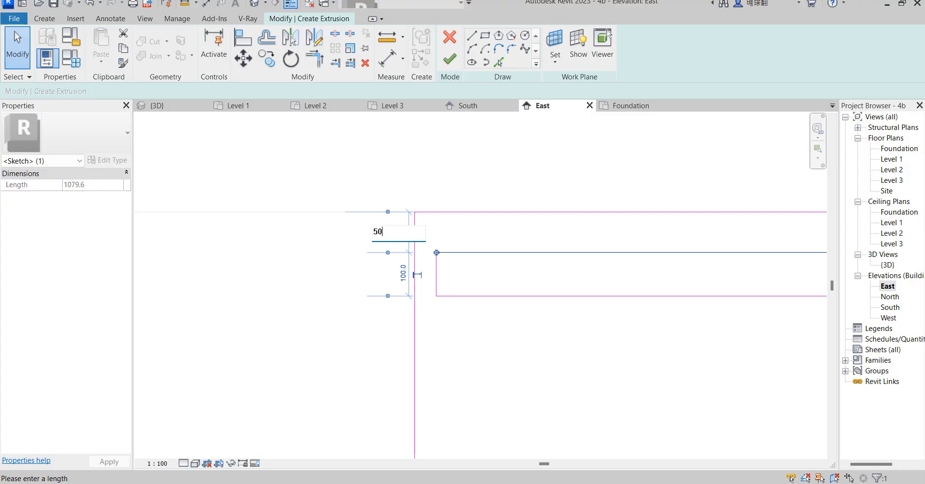
{"action": "type", "text": "50"}
{"action": "key", "text": "Return"}
{"action": "left_click", "coordinate": [469, 296]}
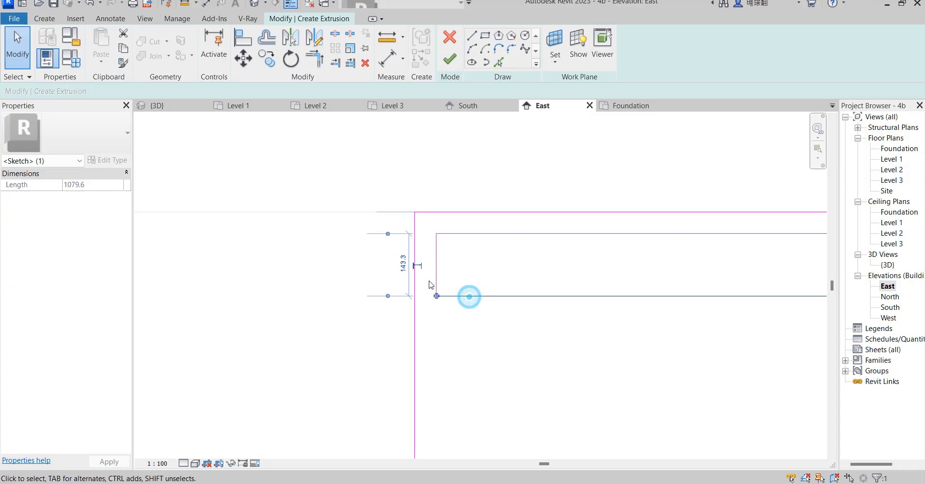
{"action": "left_click", "coordinate": [402, 265]}
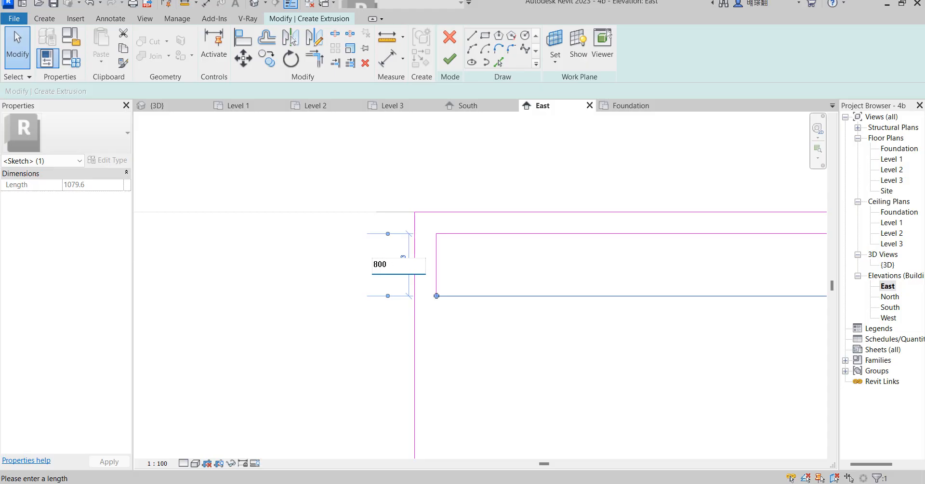
{"action": "key", "text": "Return"}
{"action": "left_click", "coordinate": [483, 314]}
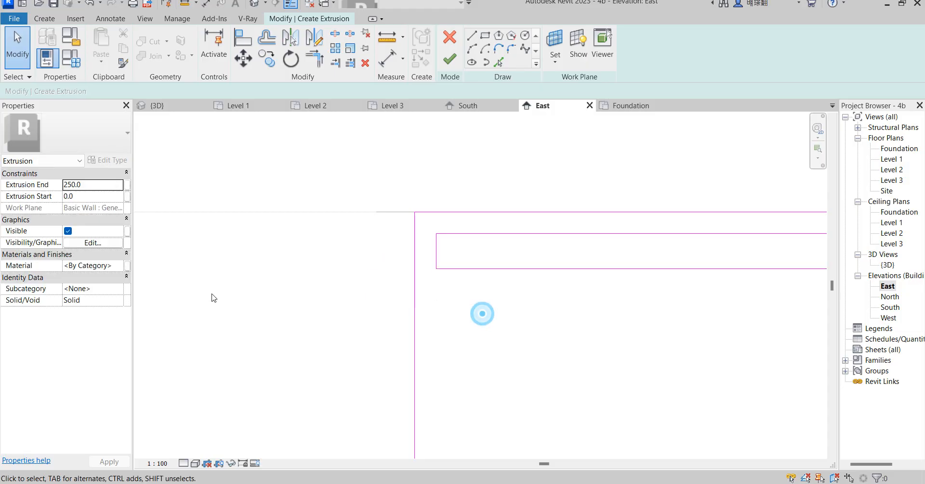
Mirror a copy of the slot about a vertical axis drawn just beyond its rear end
{"action": "scroll", "coordinate": [212, 292], "scroll_direction": "down", "scroll_amount": 3}
{"action": "scroll", "coordinate": [351, 313], "scroll_direction": "down", "scroll_amount": 3}
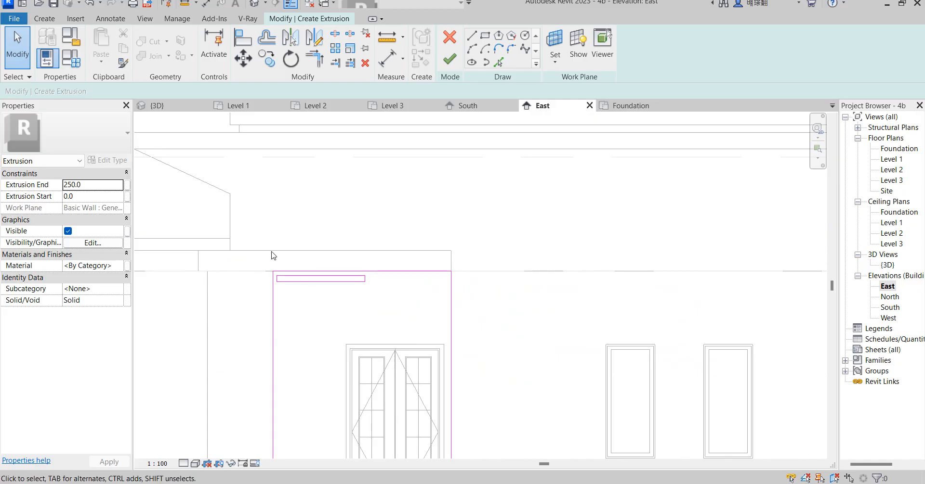
{"action": "left_click_drag", "start_coordinate": [255, 228], "coordinate": [369, 314]}
{"action": "left_click", "coordinate": [313, 36]}
{"action": "scroll", "coordinate": [367, 286], "scroll_direction": "up", "scroll_amount": 5}
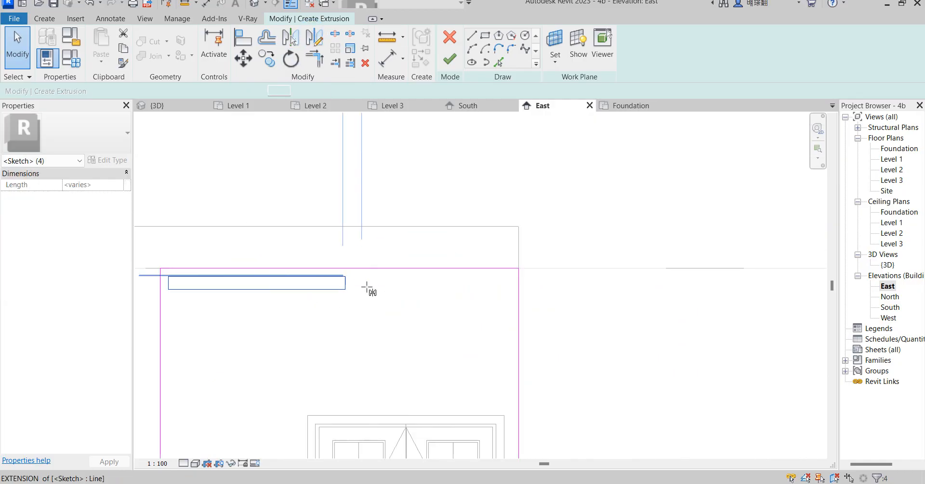
{"action": "left_click", "coordinate": [335, 272]}
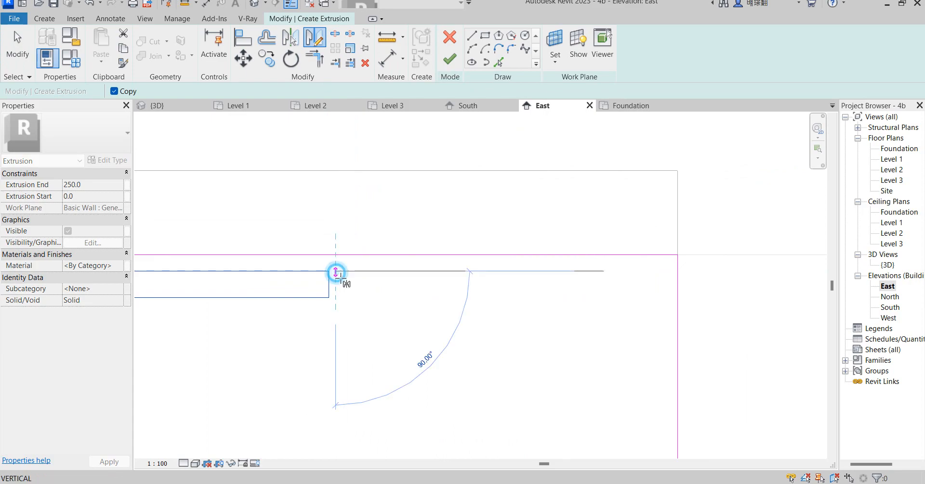
{"action": "left_click", "coordinate": [336, 245]}
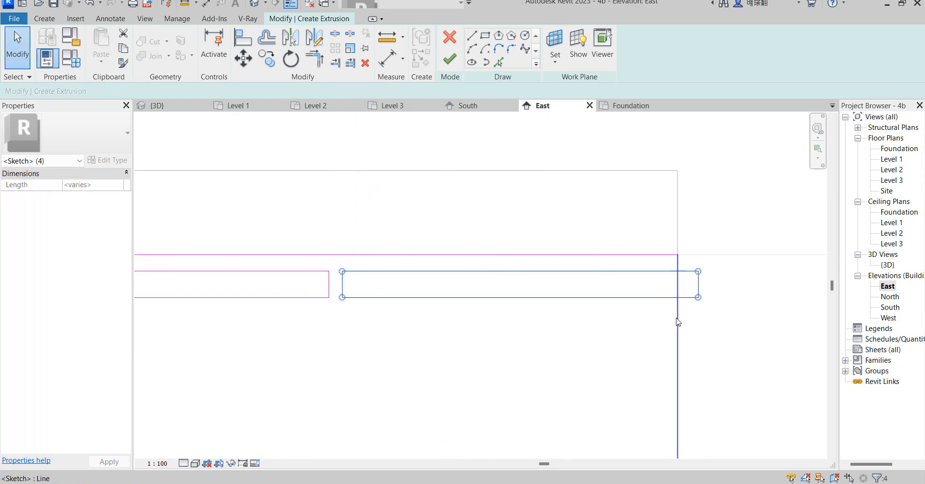
{"action": "scroll", "coordinate": [368, 282], "scroll_direction": "up", "scroll_amount": 2}
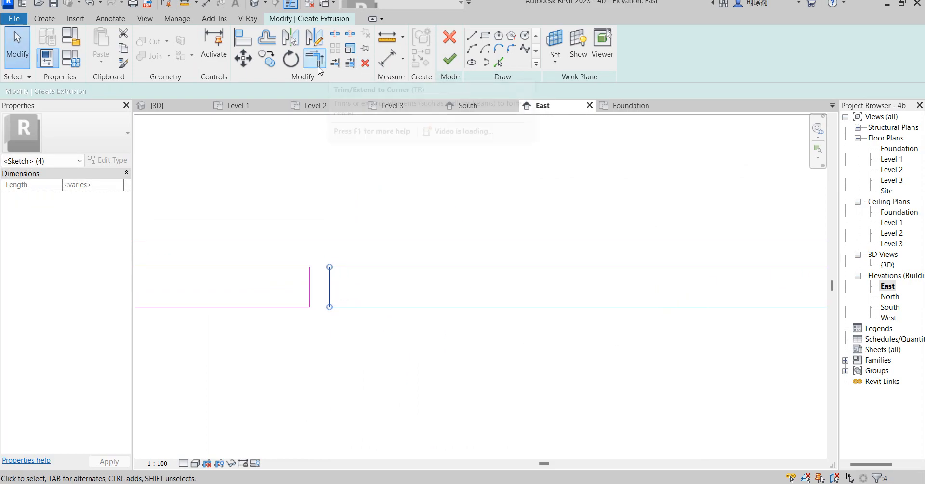
{"action": "left_click", "coordinate": [387, 58]}
{"action": "left_click", "coordinate": [309, 284]}
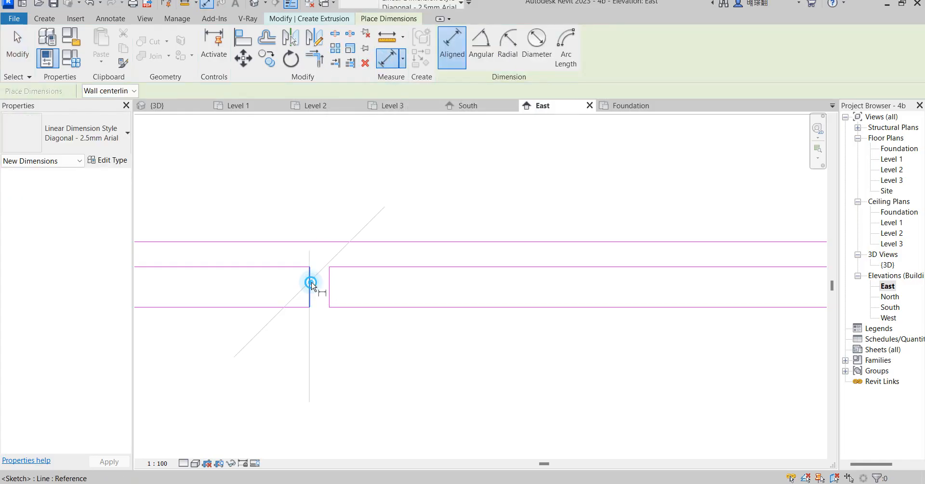
{"action": "left_click", "coordinate": [328, 285]}
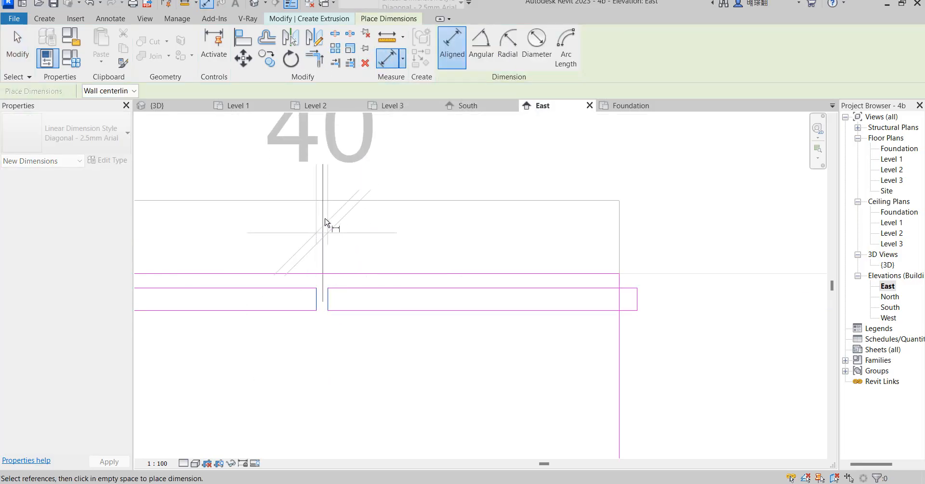
{"action": "right_click", "coordinate": [324, 211]}
{"action": "left_click", "coordinate": [357, 218]}
{"action": "right_click", "coordinate": [358, 224]}
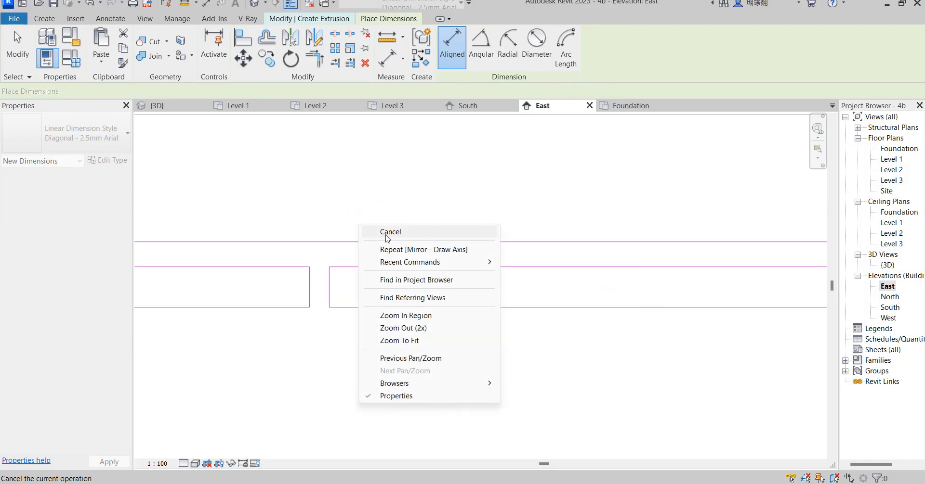
{"action": "left_click", "coordinate": [386, 232]}
Set the gap between the two slots to 50 mm by moving the mirrored slot's near end line
{"action": "left_click", "coordinate": [329, 284]}
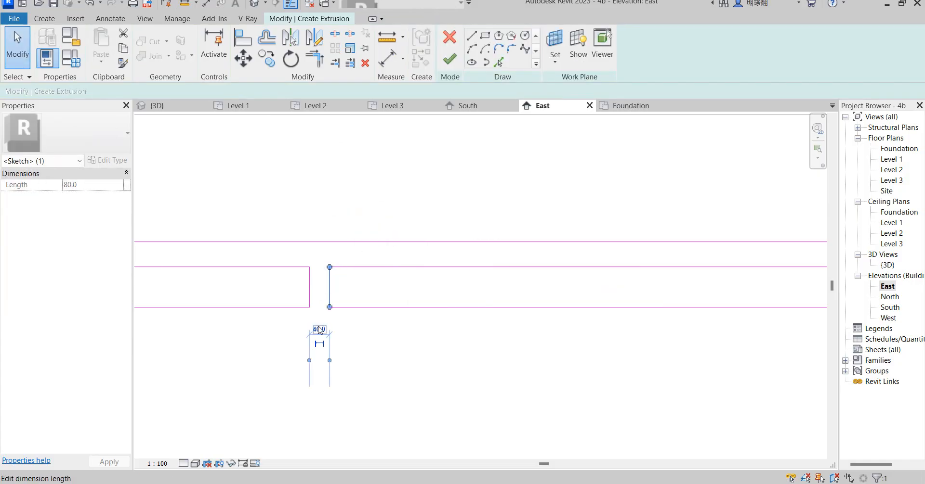
{"action": "left_click", "coordinate": [319, 330]}
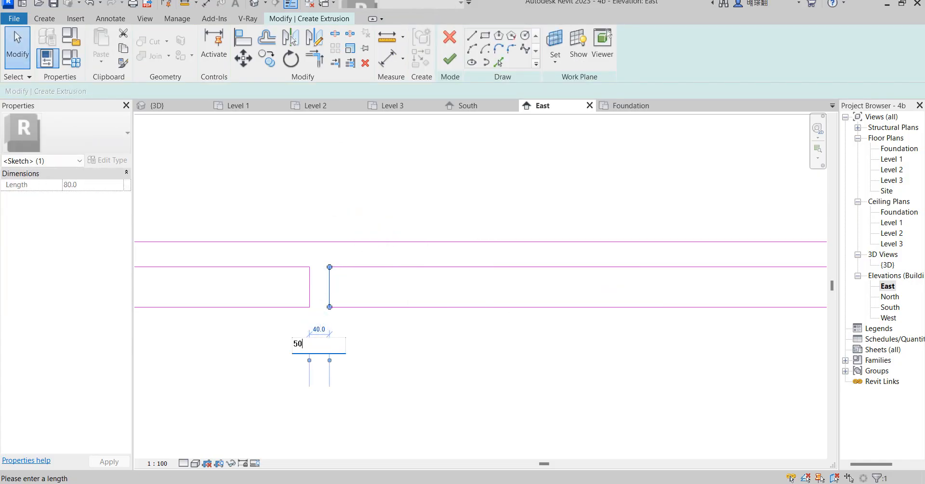
{"action": "type", "text": "50"}
{"action": "key", "text": "Return"}
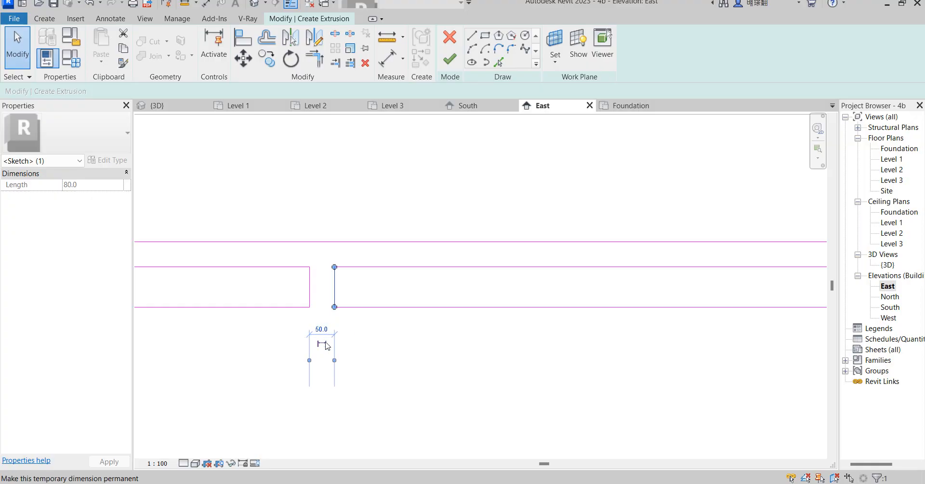
Bring the mirrored slot's rear end line inside the large rectangle and set it 50 mm from the rear edge
{"action": "scroll", "coordinate": [337, 342], "scroll_direction": "down", "scroll_amount": 4}
{"action": "left_click", "coordinate": [542, 317]}
{"action": "scroll", "coordinate": [540, 318], "scroll_direction": "up", "scroll_amount": 2}
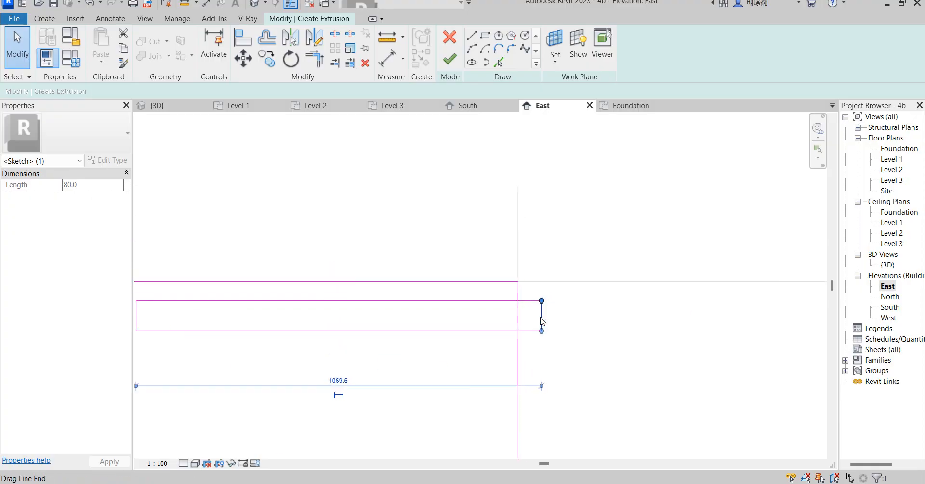
{"action": "mouse_move", "coordinate": [540, 318]}
{"action": "left_mouse_down"}
{"action": "mouse_move", "coordinate": [465, 320]}
{"action": "mouse_move", "coordinate": [457, 344]}
{"action": "left_mouse_up"}
{"action": "left_click", "coordinate": [570, 305]}
{"action": "scroll", "coordinate": [539, 322], "scroll_direction": "up", "scroll_amount": 2}
{"action": "left_click", "coordinate": [541, 322]}
{"action": "scroll", "coordinate": [542, 323], "scroll_direction": "up", "scroll_amount": 2}
{"action": "left_click", "coordinate": [467, 273]}
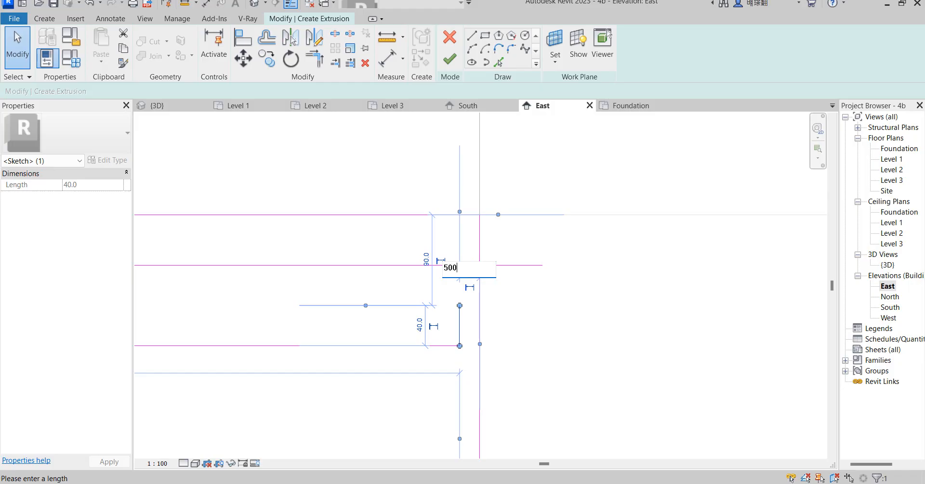
{"action": "type", "text": "500"}
{"action": "key", "text": "Return"}
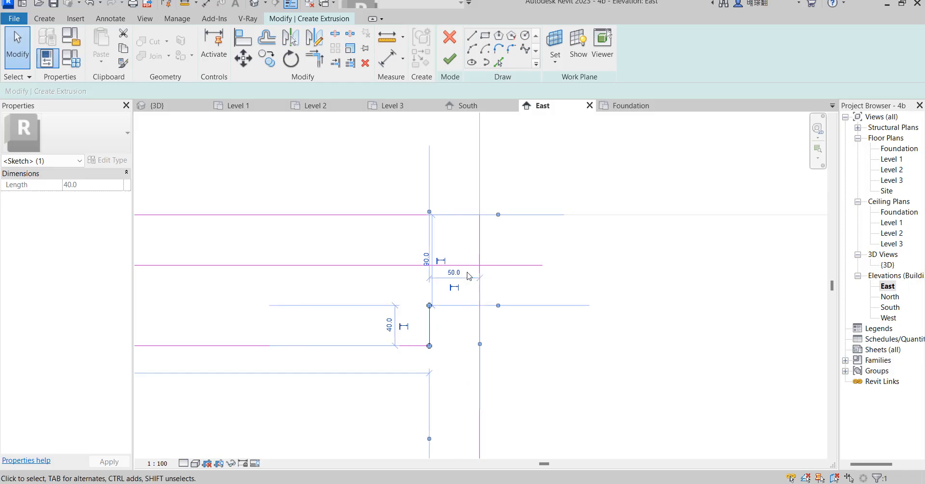
Trim the mirrored slot's upper line and rear end line to a closed corner
{"action": "left_click", "coordinate": [315, 59]}
{"action": "left_click", "coordinate": [429, 320]}
{"action": "left_click", "coordinate": [419, 268]}
{"action": "scroll", "coordinate": [533, 274], "scroll_direction": "down", "scroll_amount": 4}
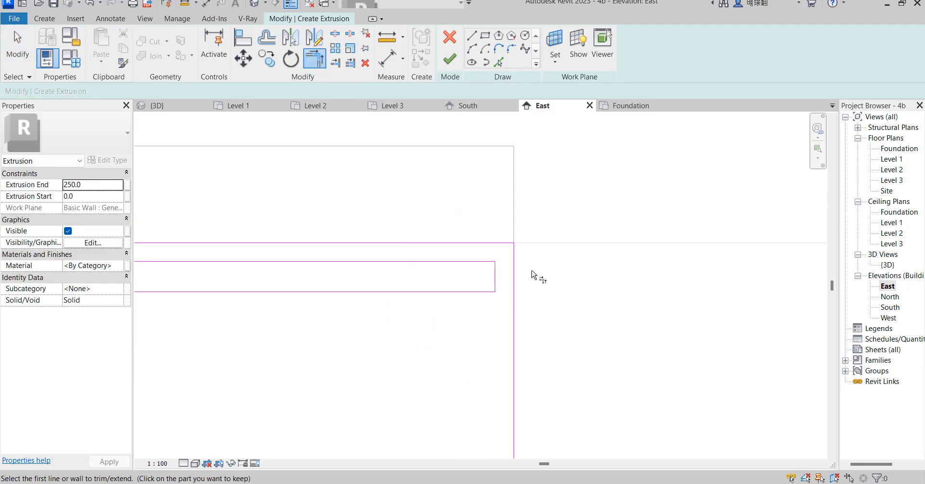
{"action": "right_click", "coordinate": [575, 289]}
{"action": "left_click", "coordinate": [617, 283]}
Copy the pair of slots straight down three times at 130 mm spacing using multiple copy
{"action": "scroll", "coordinate": [576, 292], "scroll_direction": "down", "scroll_amount": 3}
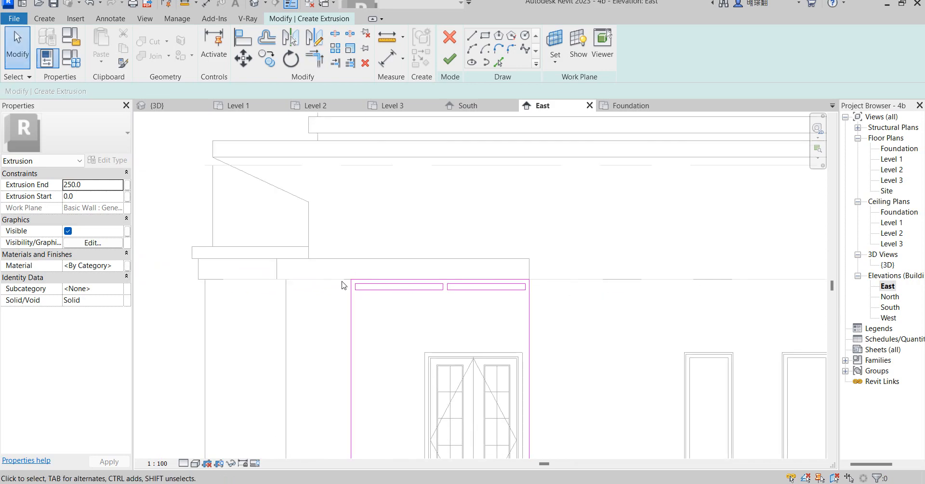
{"action": "scroll", "coordinate": [344, 282], "scroll_direction": "up", "scroll_amount": 3}
{"action": "left_click", "coordinate": [350, 260]}
{"action": "mouse_move", "coordinate": [448, 292]}
{"action": "left_mouse_down"}
{"action": "mouse_move", "coordinate": [801, 332]}
{"action": "mouse_move", "coordinate": [759, 329]}
{"action": "left_mouse_up"}
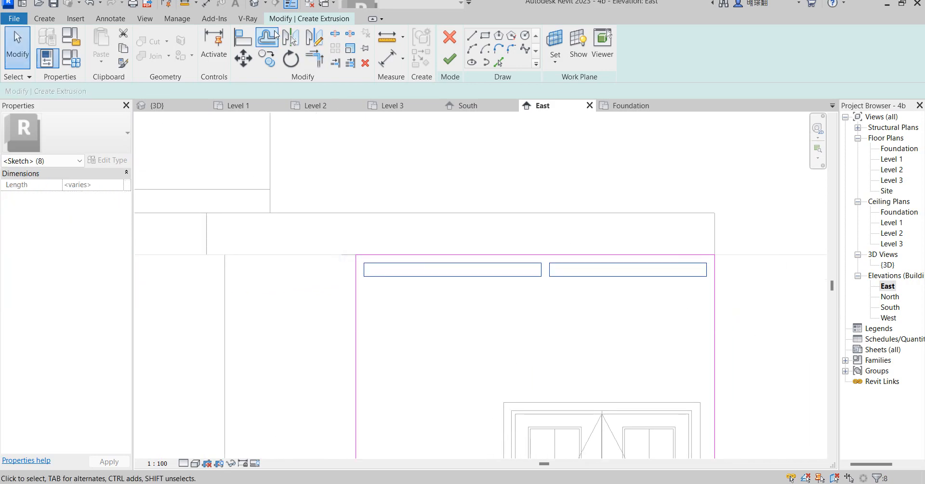
{"action": "left_click", "coordinate": [266, 59]}
{"action": "left_click", "coordinate": [714, 254]}
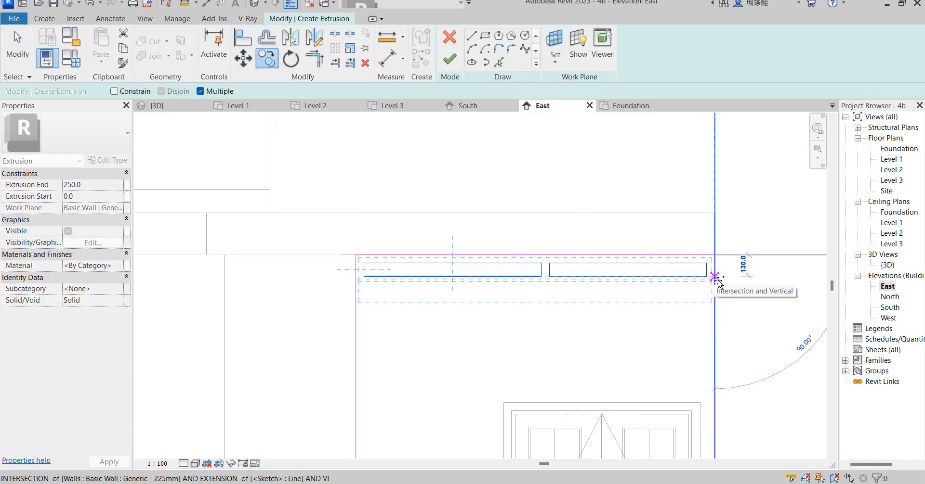
{"action": "left_click", "coordinate": [714, 276]}
{"action": "left_click", "coordinate": [714, 297]}
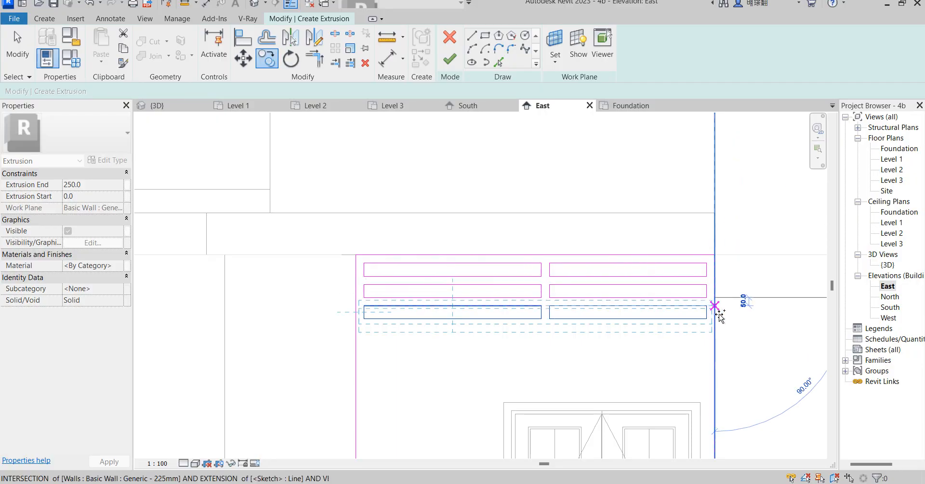
{"action": "left_click", "coordinate": [714, 318]}
{"action": "scroll", "coordinate": [469, 208], "scroll_direction": "down", "scroll_amount": 4}
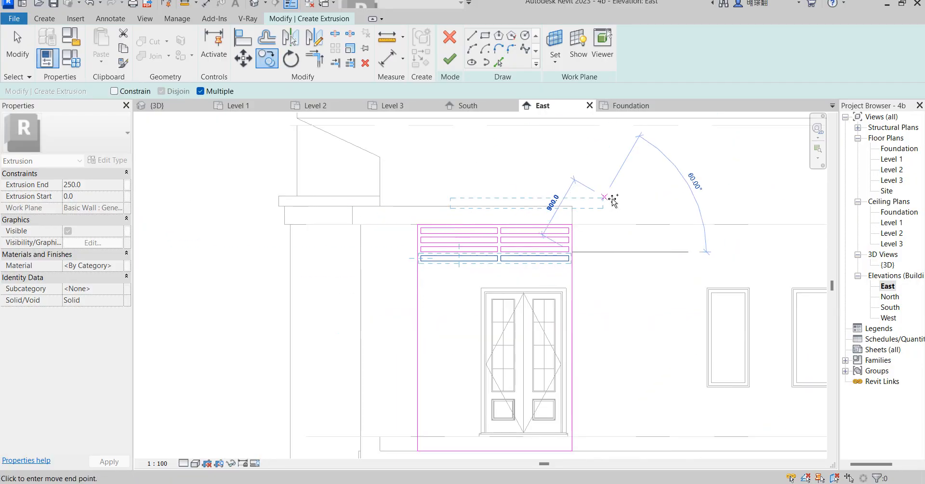
{"action": "right_click", "coordinate": [595, 193]}
{"action": "left_click", "coordinate": [614, 200]}
Copy all four rows of slots straight down repeatedly at 520 mm spacing to fill the large rectangle, and finish the extrusion sketch
{"action": "scroll", "coordinate": [410, 210], "scroll_direction": "up", "scroll_amount": 3}
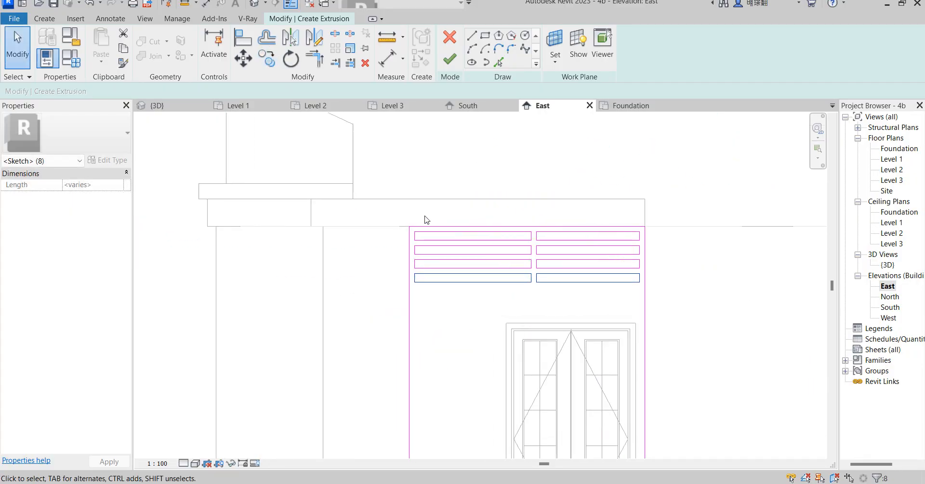
{"action": "mouse_move", "coordinate": [409, 212]}
{"action": "left_mouse_down"}
{"action": "mouse_move", "coordinate": [428, 252]}
{"action": "mouse_move", "coordinate": [578, 314]}
{"action": "mouse_move", "coordinate": [644, 320]}
{"action": "mouse_move", "coordinate": [676, 308]}
{"action": "left_mouse_up"}
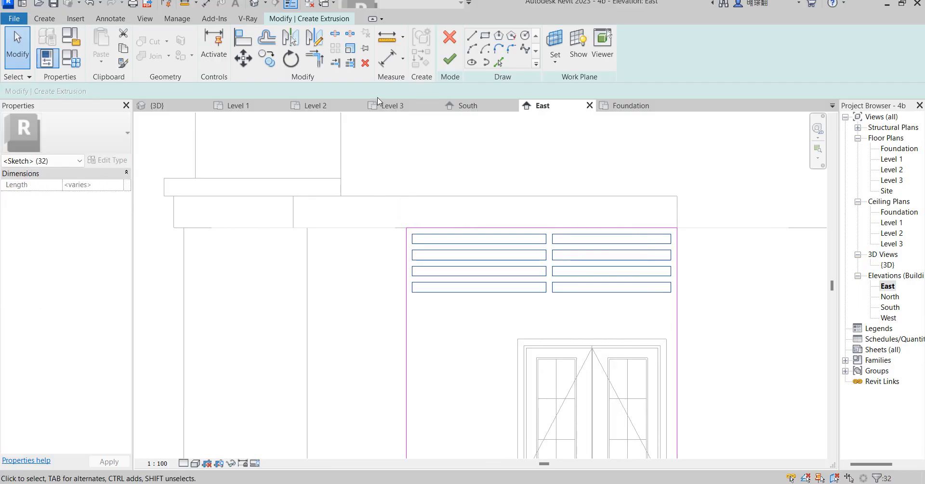
{"action": "left_click", "coordinate": [268, 63]}
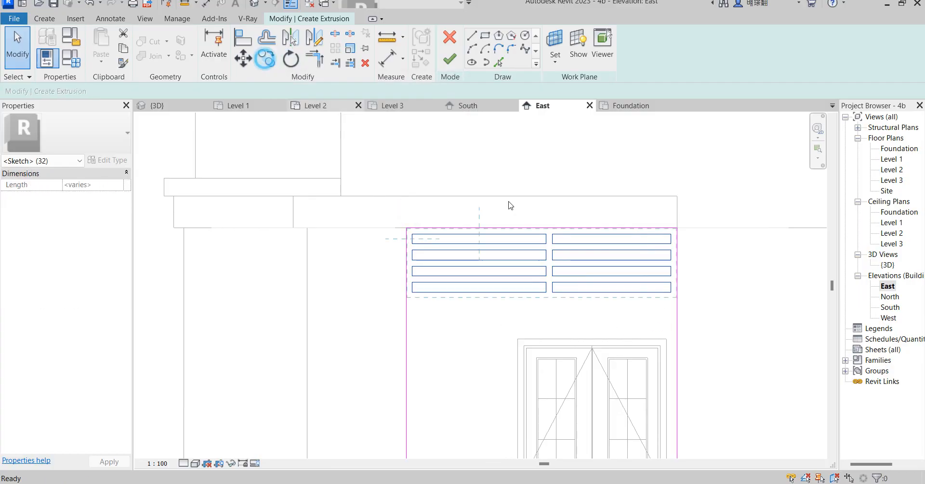
{"action": "left_click", "coordinate": [674, 228]}
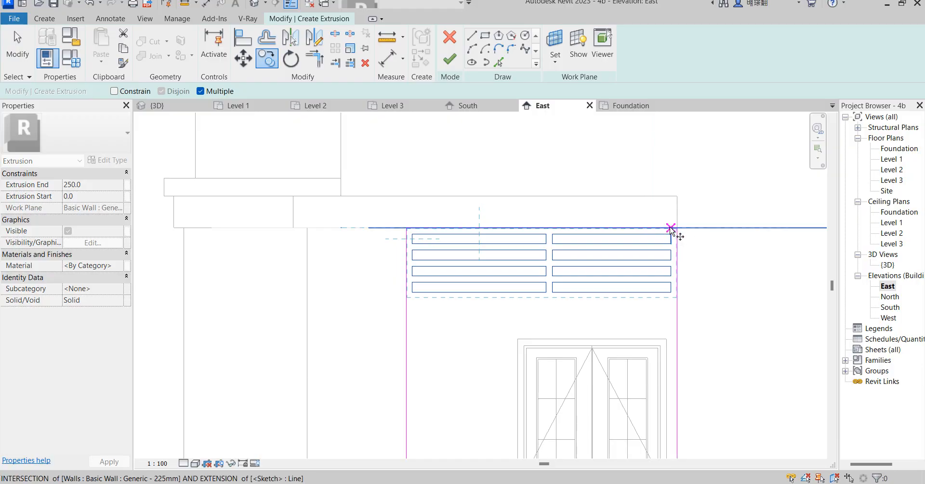
{"action": "left_click", "coordinate": [676, 307]}
{"action": "scroll", "coordinate": [678, 367], "scroll_direction": "down", "scroll_amount": 3}
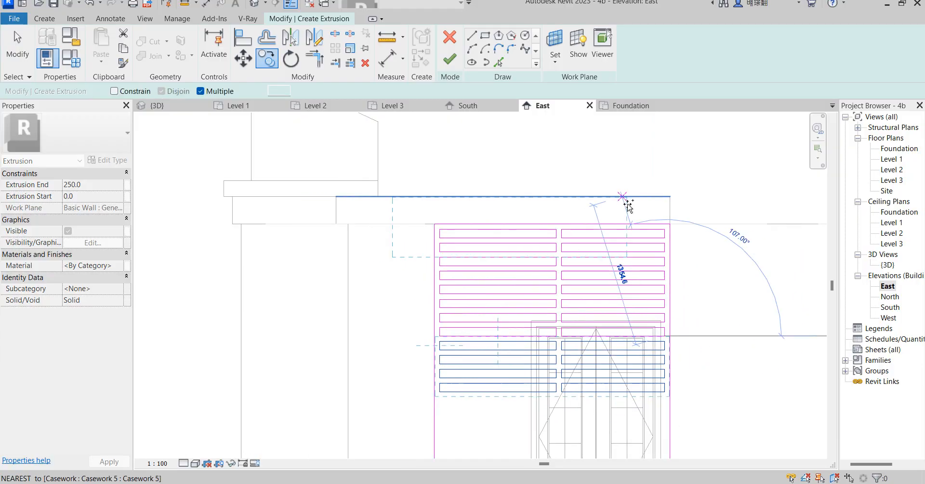
{"action": "left_click", "coordinate": [646, 293]}
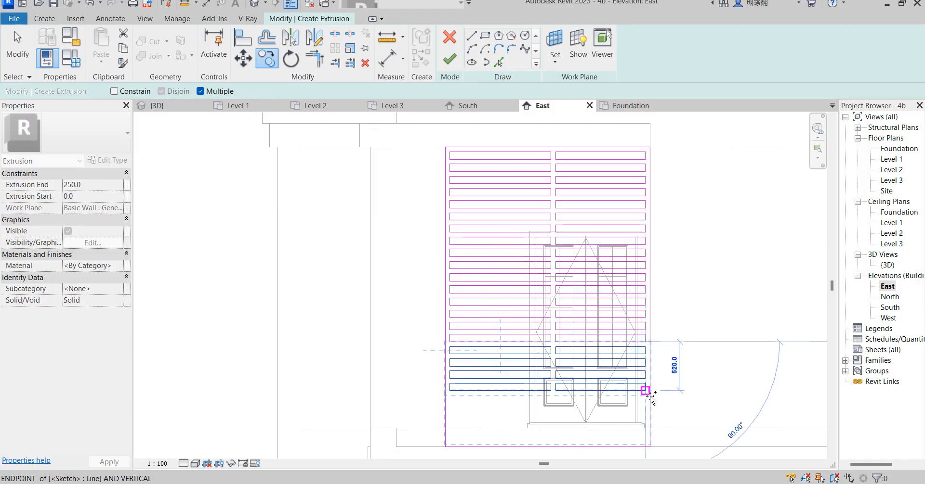
{"action": "scroll", "coordinate": [645, 278], "scroll_direction": "down", "scroll_amount": 3}
{"action": "right_click", "coordinate": [666, 121]}
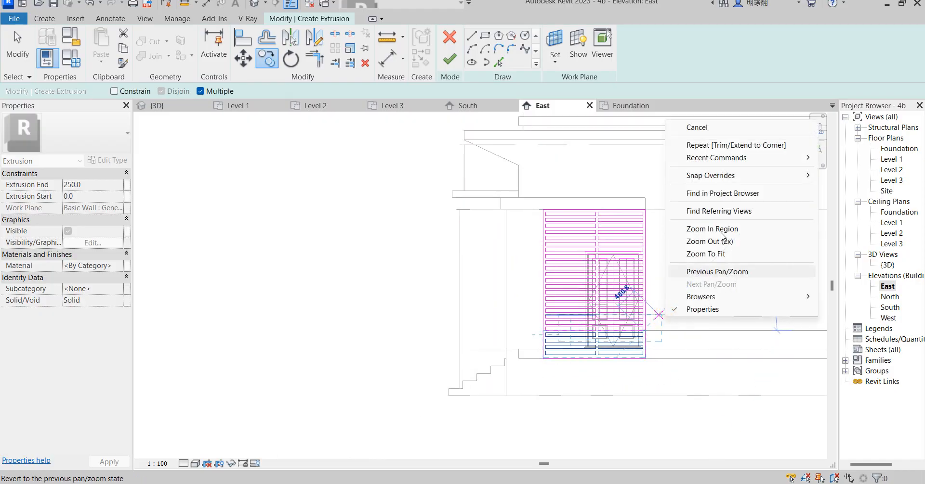
{"action": "left_click", "coordinate": [706, 127]}
{"action": "scroll", "coordinate": [568, 299], "scroll_direction": "down", "scroll_amount": 3}
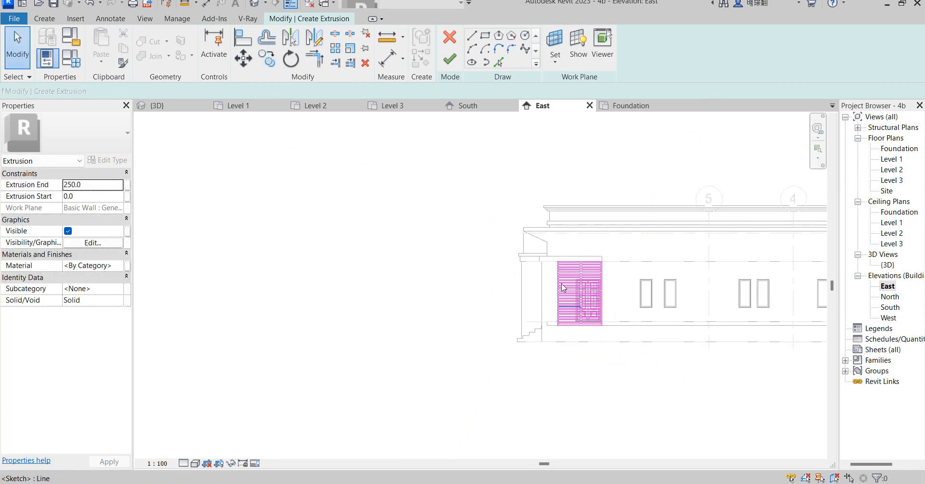
{"action": "left_click", "coordinate": [454, 63]}
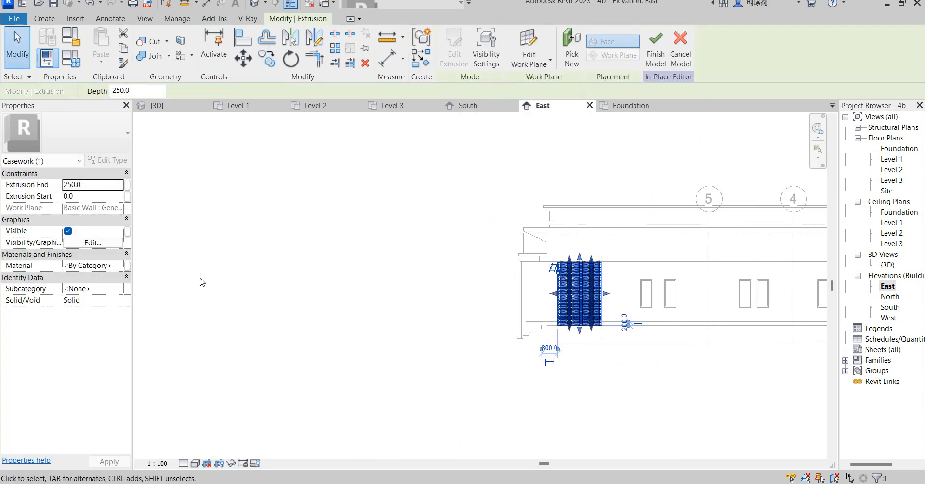
Duplicate the Aluminium material with its assets for the screen extrusion and enable Use Render Appearance for its shading
{"action": "left_click", "coordinate": [117, 268]}
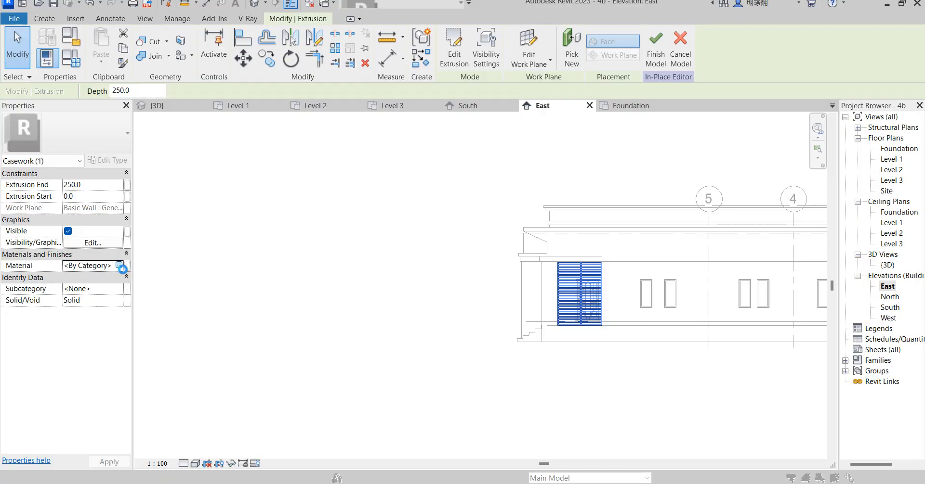
{"action": "left_click", "coordinate": [120, 266]}
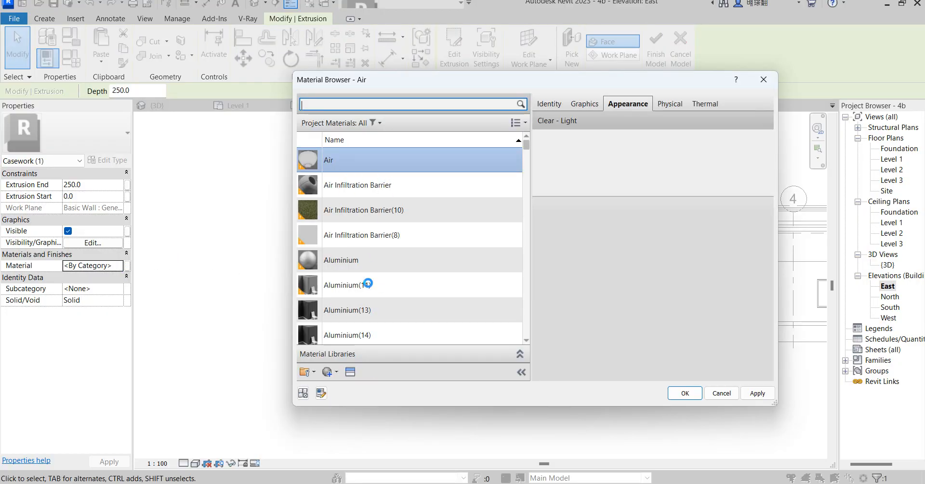
{"action": "left_click", "coordinate": [370, 264]}
{"action": "right_click", "coordinate": [370, 264]}
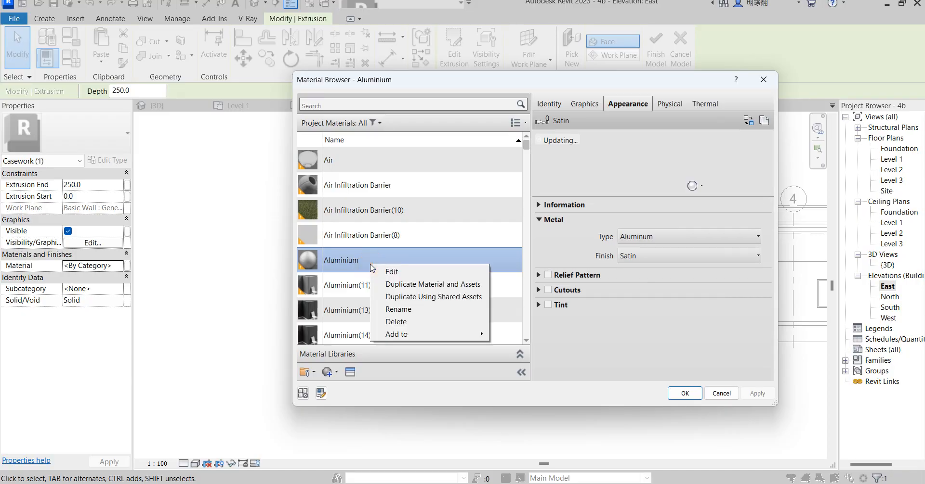
{"action": "left_click", "coordinate": [431, 285]}
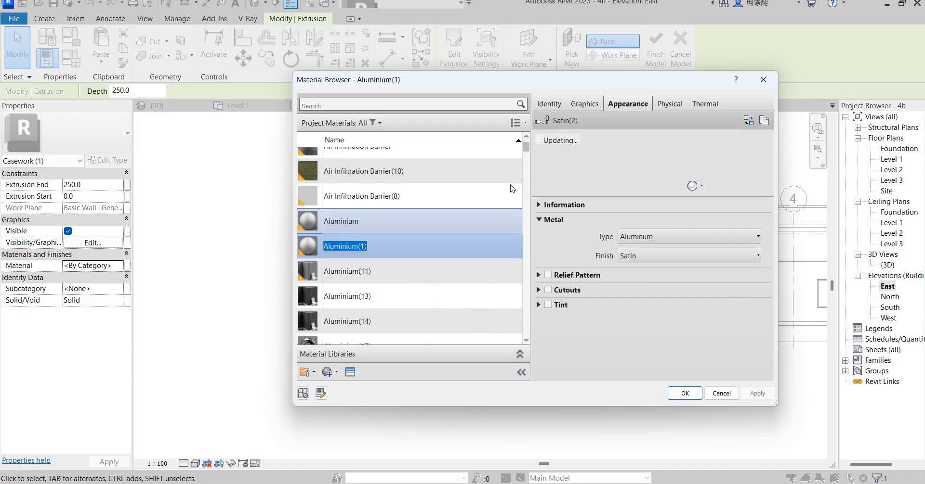
{"action": "left_click", "coordinate": [584, 104]}
{"action": "left_click", "coordinate": [620, 136]}
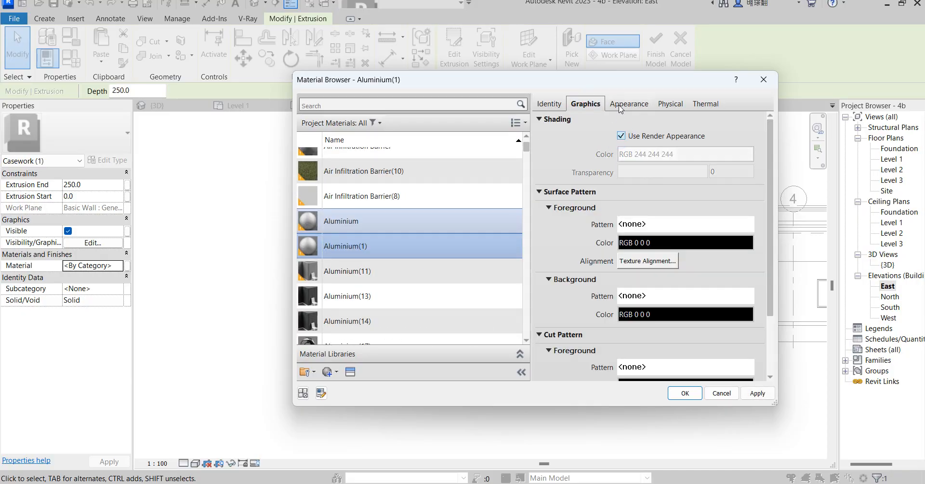
Replace the duplicated material's appearance with Aluminum - Anodized Glossy (Grey) and assign the material to the screen
{"action": "left_click", "coordinate": [625, 104]}
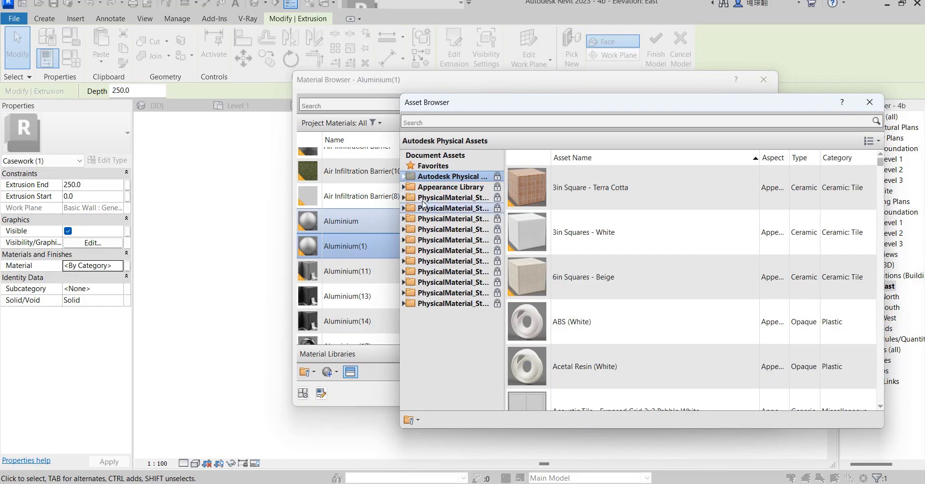
{"action": "left_click", "coordinate": [402, 187]}
{"action": "scroll", "coordinate": [434, 292], "scroll_direction": "down", "scroll_amount": 1}
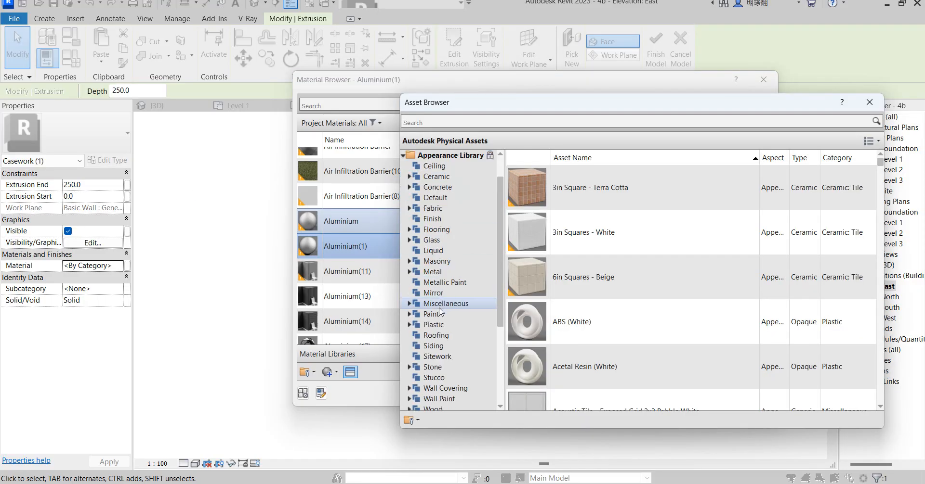
{"action": "left_click", "coordinate": [445, 273]}
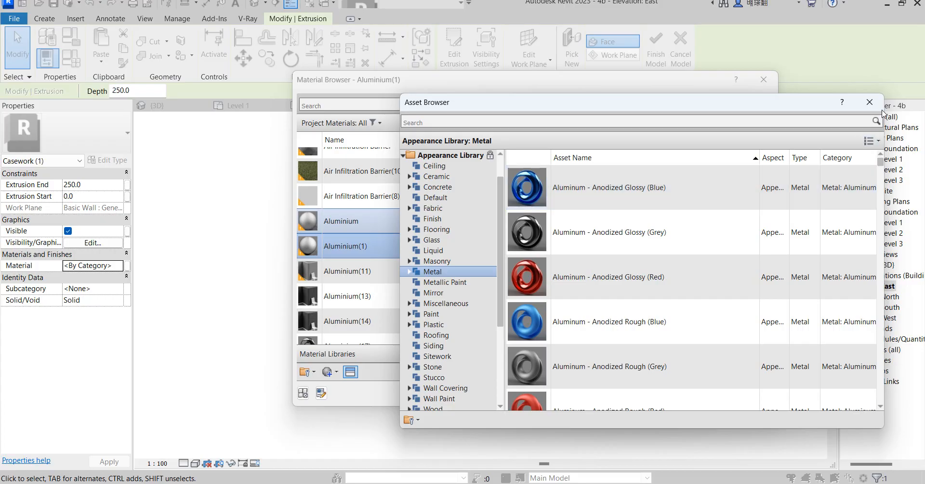
{"action": "left_click", "coordinate": [869, 102]}
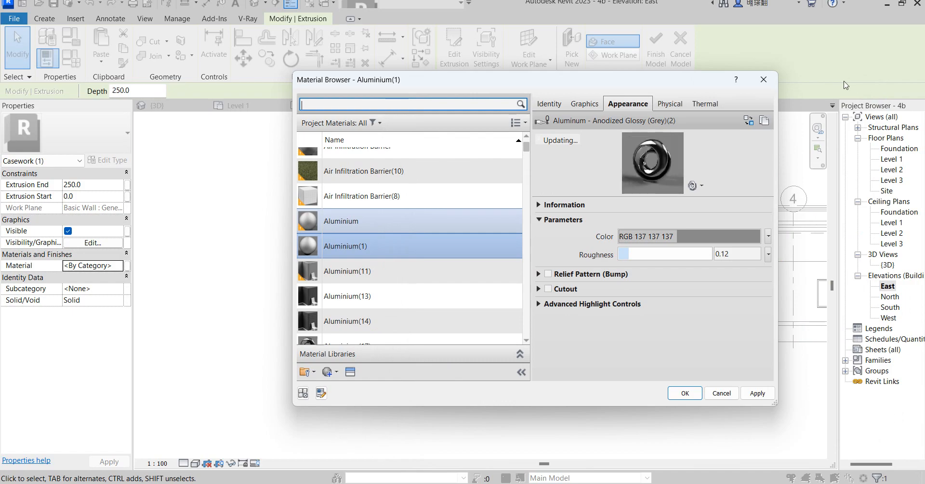
{"action": "left_click", "coordinate": [684, 394]}
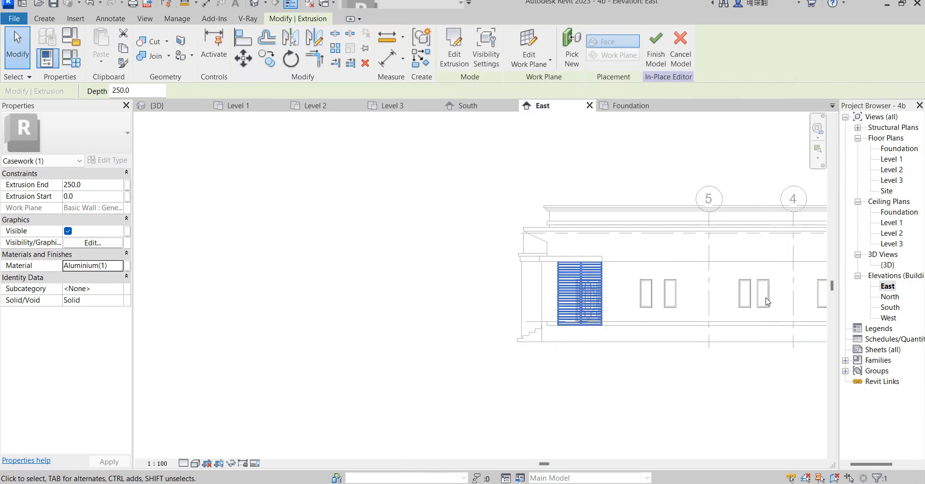
Select the slotted screen in the 3D view and thin it in the Level 1 plan to a depth of about 59 mm
{"action": "double_click", "coordinate": [887, 265]}
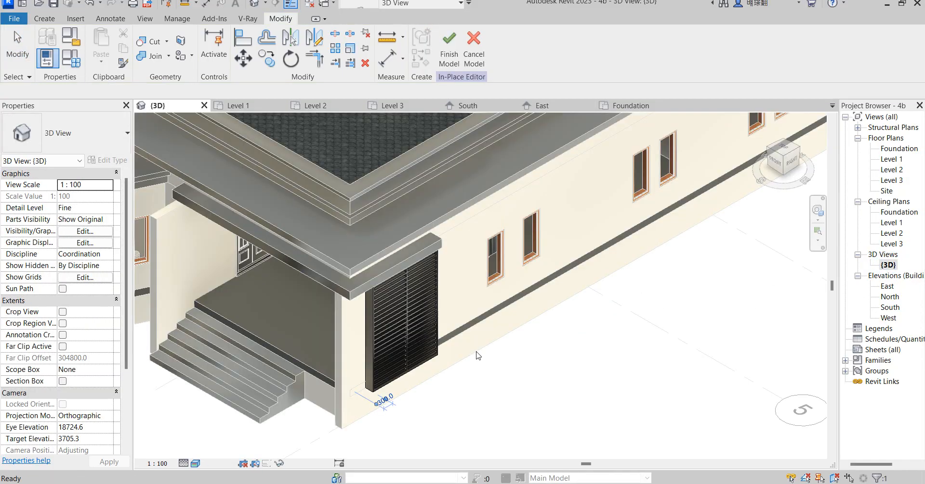
{"action": "left_click", "coordinate": [409, 347]}
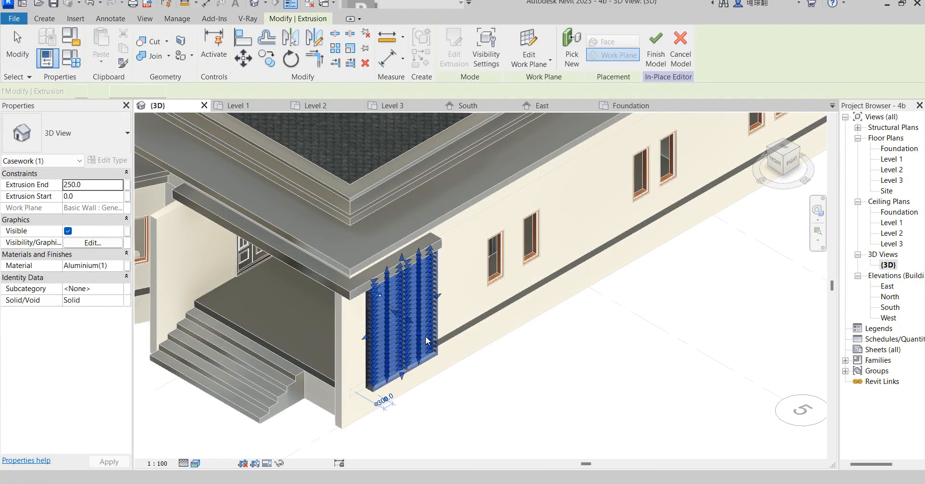
{"action": "scroll", "coordinate": [362, 381], "scroll_direction": "up", "scroll_amount": 5}
{"action": "scroll", "coordinate": [402, 328], "scroll_direction": "up", "scroll_amount": 2}
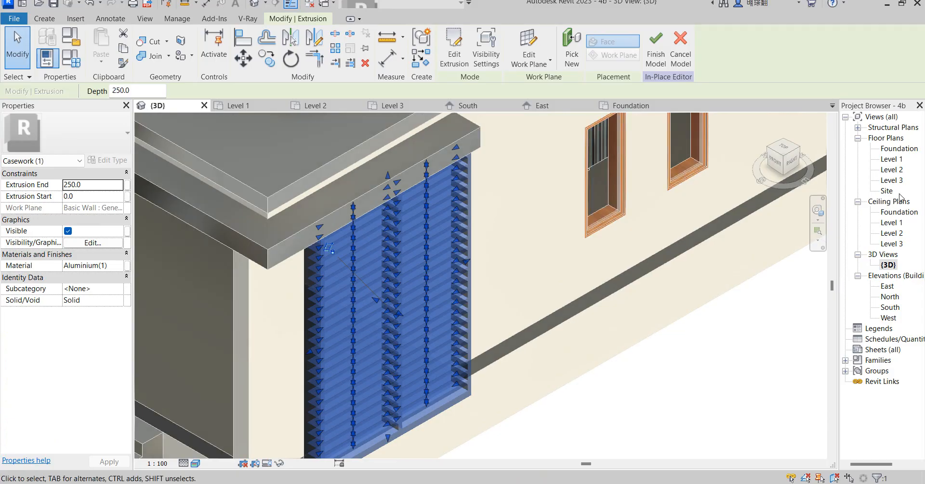
{"action": "double_click", "coordinate": [891, 161]}
{"action": "scroll", "coordinate": [631, 217], "scroll_direction": "up", "scroll_amount": 5}
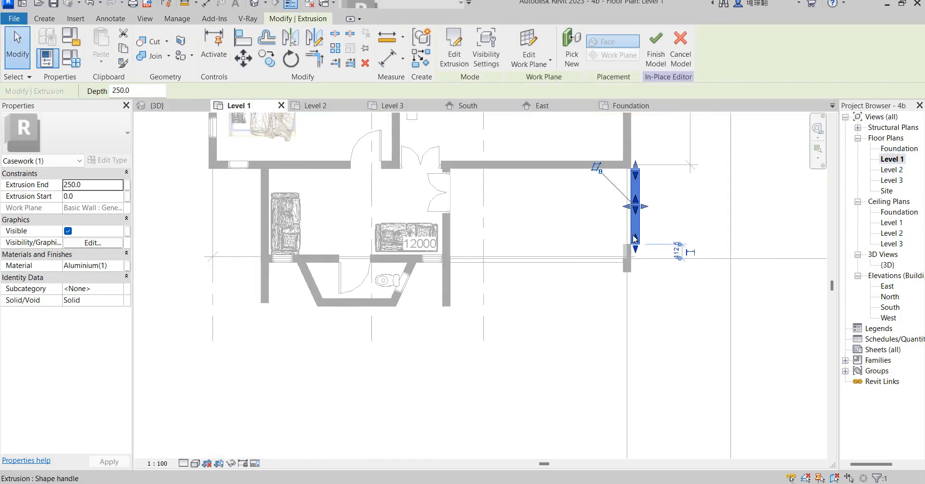
{"action": "mouse_move", "coordinate": [626, 223]}
{"action": "left_mouse_down"}
{"action": "mouse_move", "coordinate": [618, 223]}
{"action": "mouse_move", "coordinate": [652, 227]}
{"action": "mouse_move", "coordinate": [624, 208]}
{"action": "left_mouse_up"}
{"action": "scroll", "coordinate": [624, 225], "scroll_direction": "up", "scroll_amount": 6}
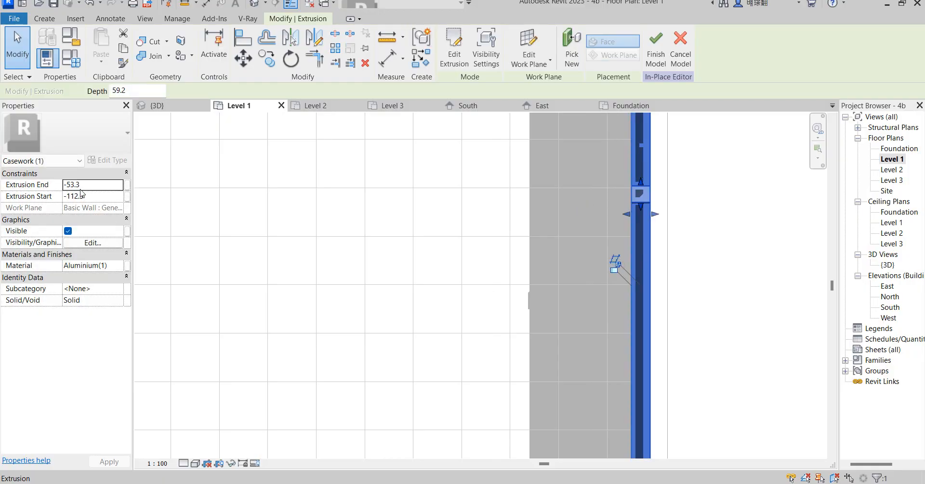
Set the screen's Extrusion End to -50 and Extrusion Start to -10
{"action": "left_click", "coordinate": [86, 201]}
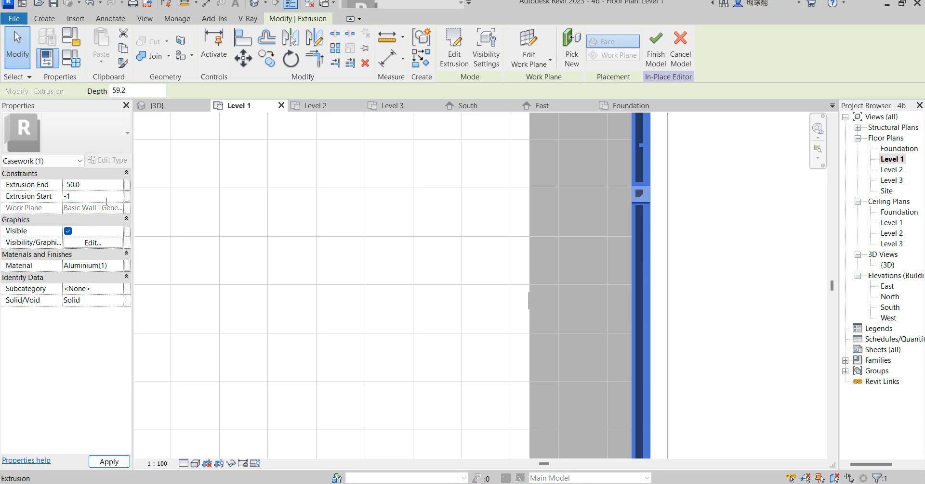
{"action": "left_click", "coordinate": [291, 288]}
{"action": "scroll", "coordinate": [292, 286], "scroll_direction": "down", "scroll_amount": 3}
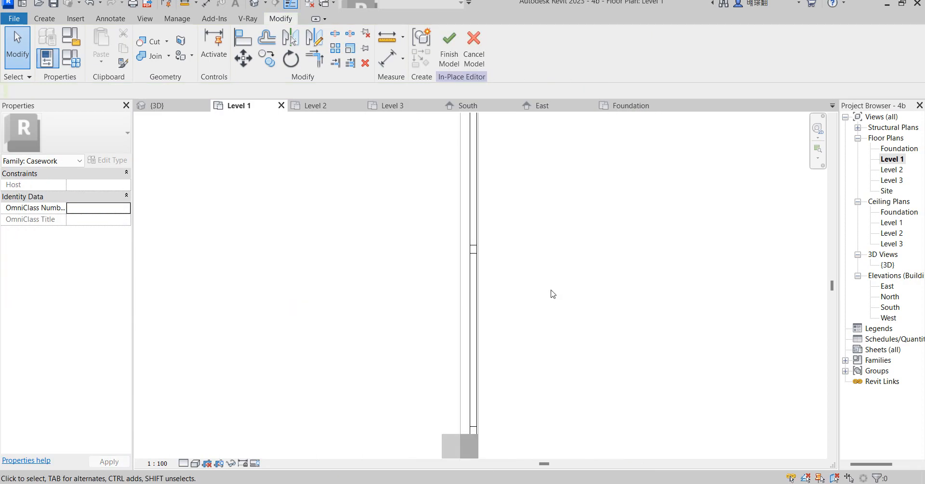
Rotate a copy of the side screen 90° clockwise about the grid intersection at the porch's front corner
{"action": "left_click", "coordinate": [472, 283]}
{"action": "scroll", "coordinate": [533, 319], "scroll_direction": "down", "scroll_amount": 3}
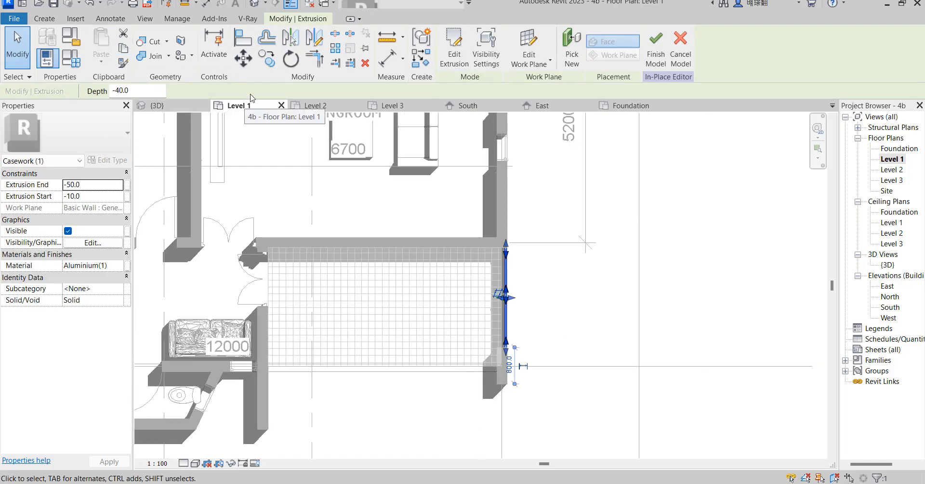
{"action": "left_click", "coordinate": [290, 59]}
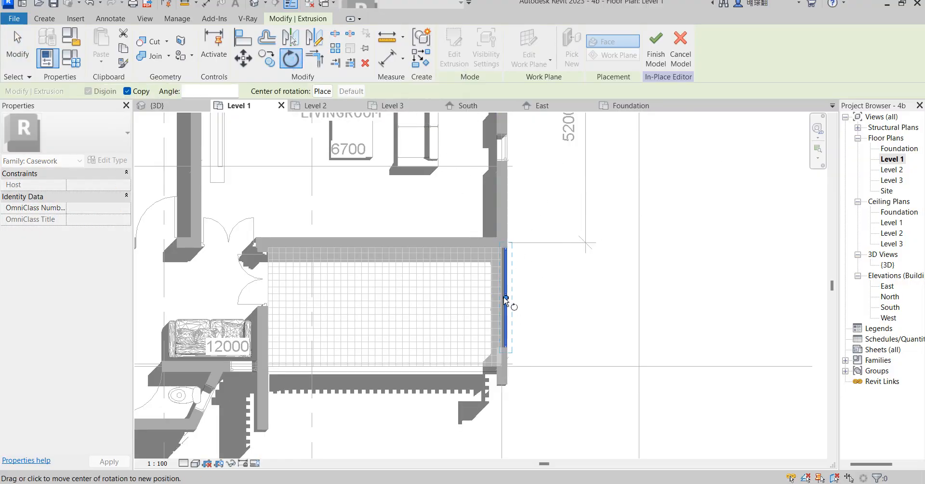
{"action": "left_click_drag", "start_coordinate": [505, 300], "coordinate": [502, 367]}
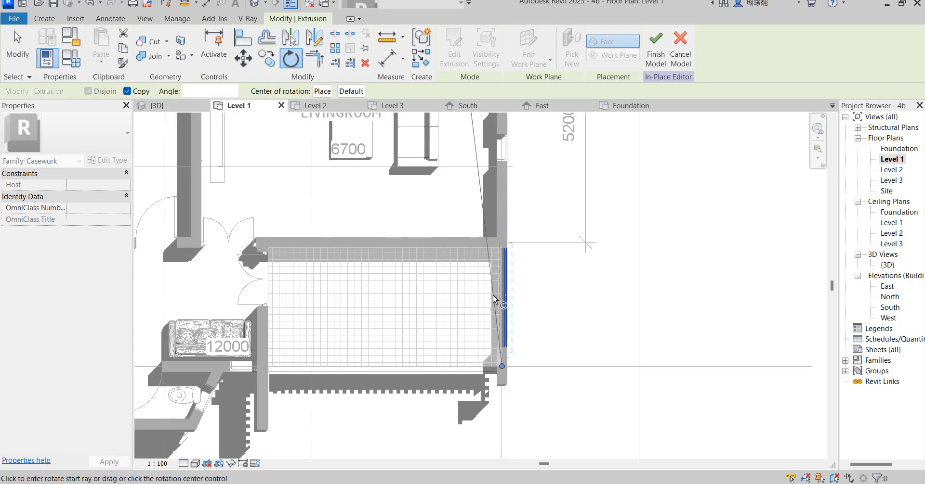
{"action": "scroll", "coordinate": [506, 204], "scroll_direction": "down", "scroll_amount": 3}
{"action": "left_click", "coordinate": [506, 205]}
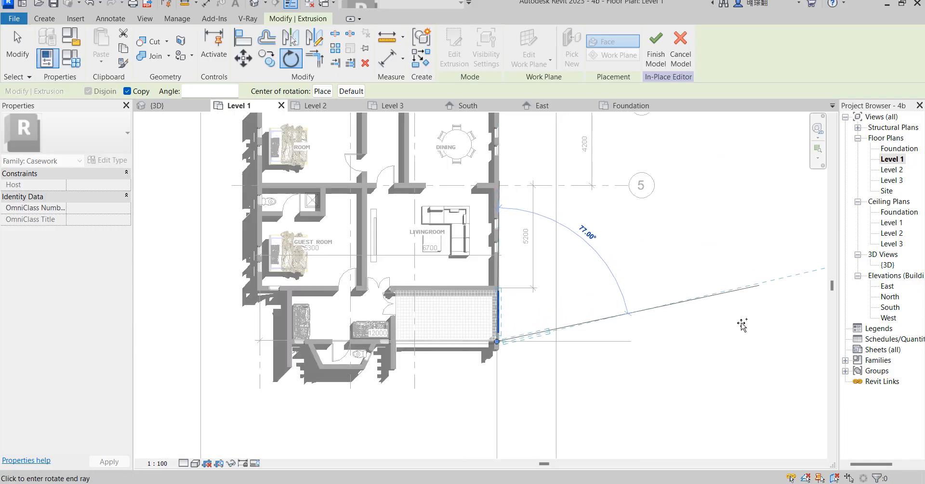
{"action": "type", "text": "90"}
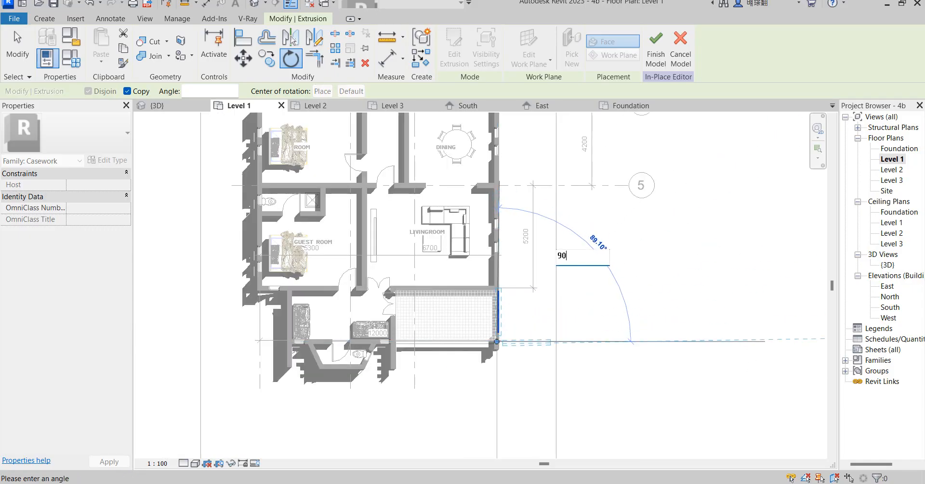
{"action": "key", "text": "Return"}
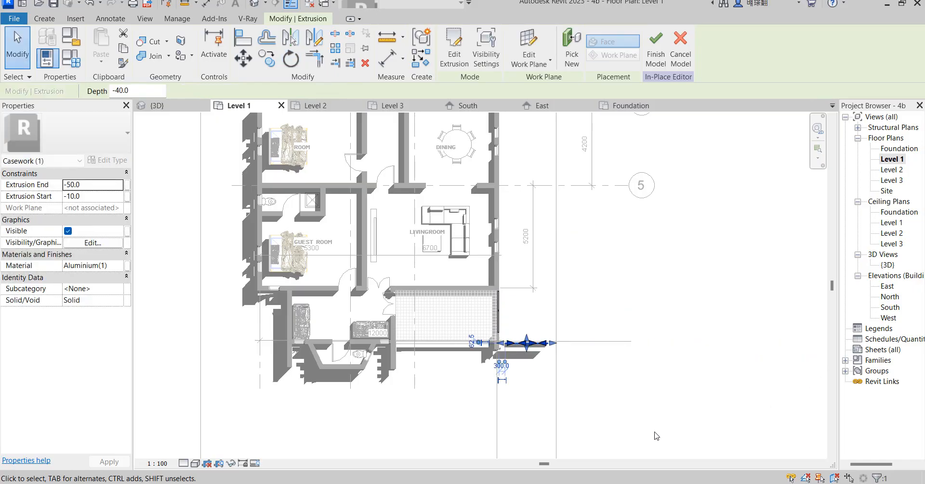
Move the rotated screen copy across the porch front so its outer end meets the corner wall
{"action": "scroll", "coordinate": [527, 315], "scroll_direction": "up", "scroll_amount": 3}
{"action": "left_click", "coordinate": [244, 58]}
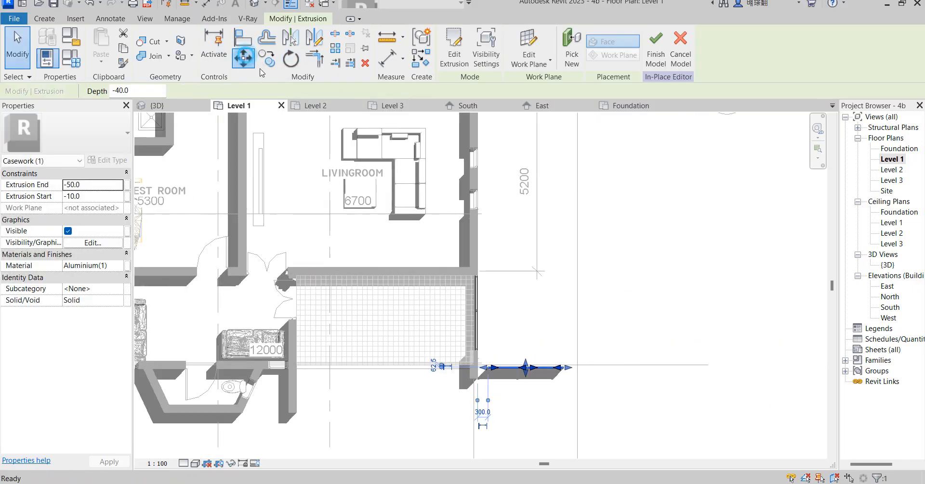
{"action": "scroll", "coordinate": [577, 379], "scroll_direction": "up", "scroll_amount": 2}
{"action": "left_click", "coordinate": [548, 357]}
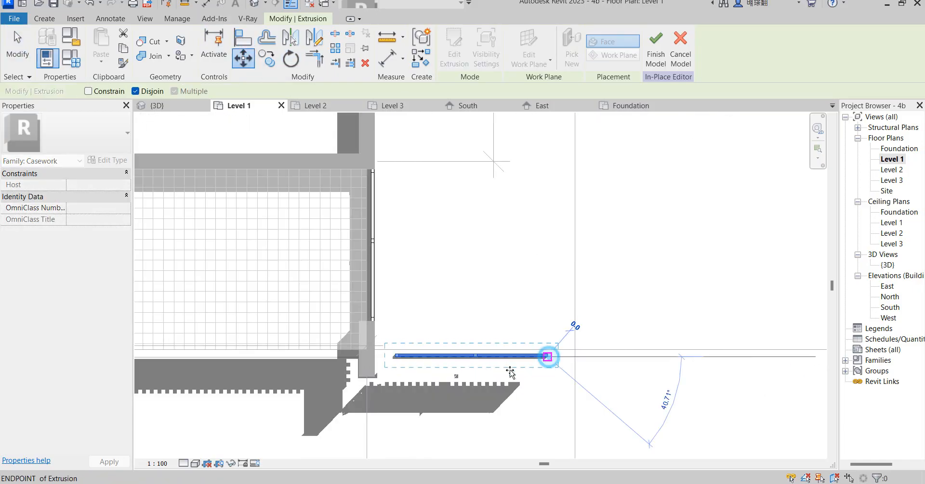
{"action": "left_click", "coordinate": [363, 362]}
{"action": "scroll", "coordinate": [562, 315], "scroll_direction": "down", "scroll_amount": 3}
{"action": "scroll", "coordinate": [482, 337], "scroll_direction": "up", "scroll_amount": 5}
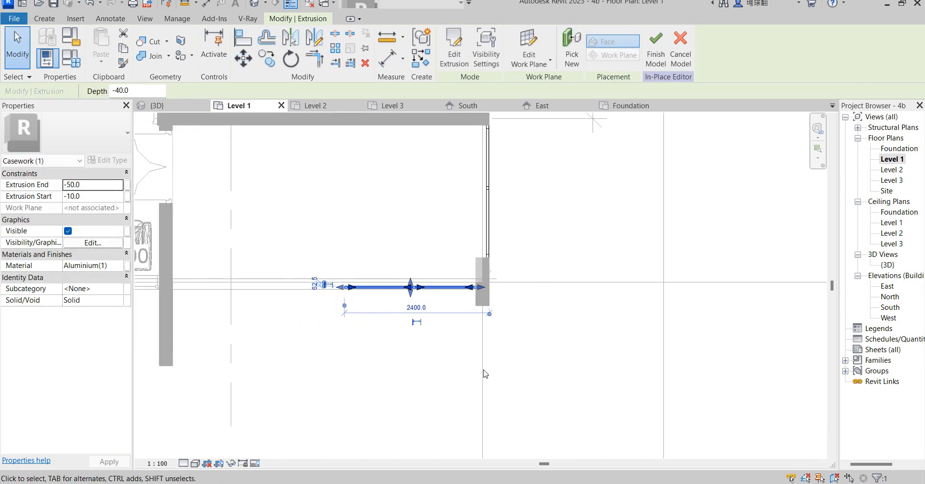
Nudge the rotated front screen one increment toward the porch's front gridline
{"action": "key", "text": "Up"}
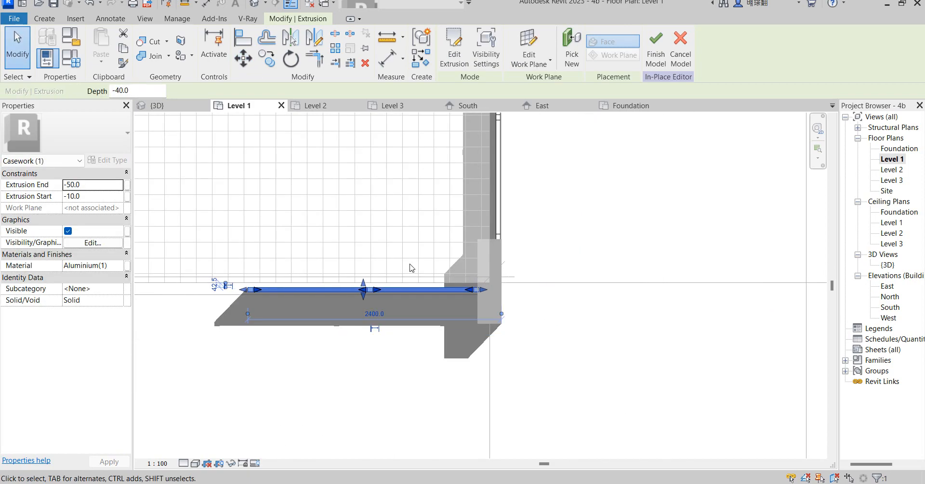
{"action": "scroll", "coordinate": [530, 392], "scroll_direction": "down", "scroll_amount": 2}
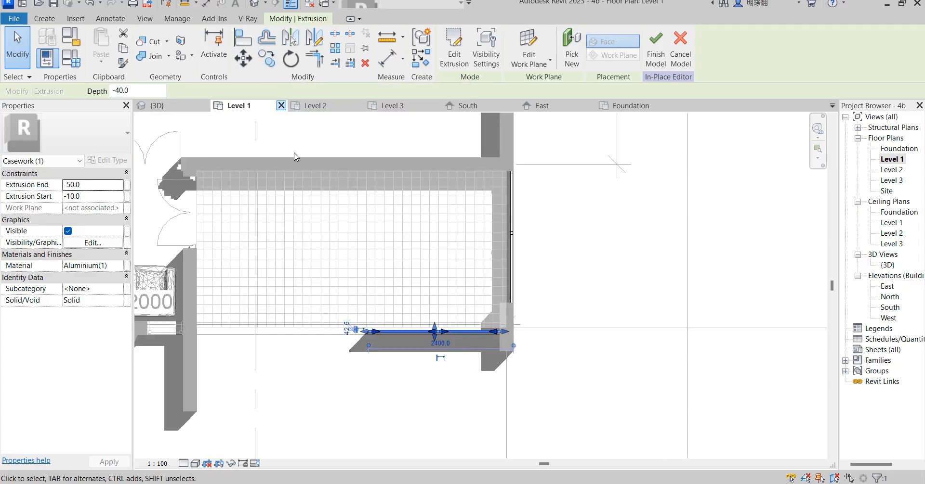
{"action": "left_click", "coordinate": [268, 59]}
{"action": "left_click", "coordinate": [347, 312]}
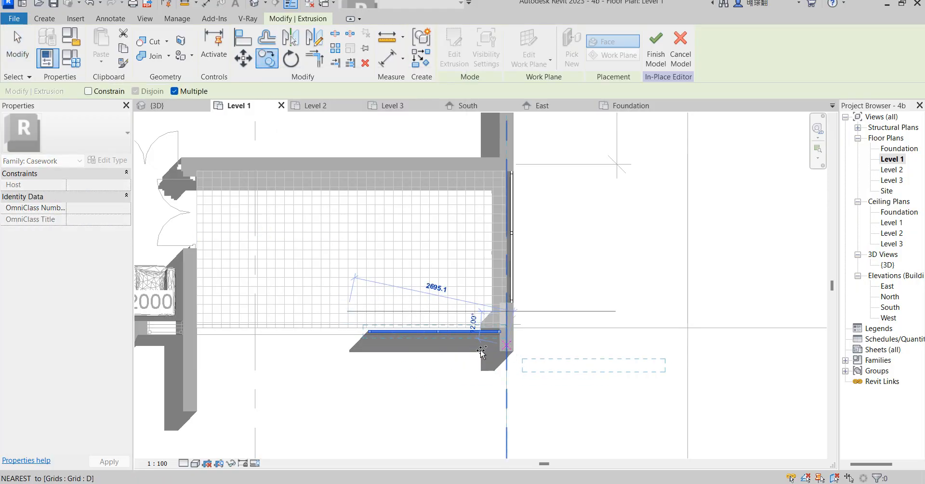
{"action": "left_click", "coordinate": [457, 353]}
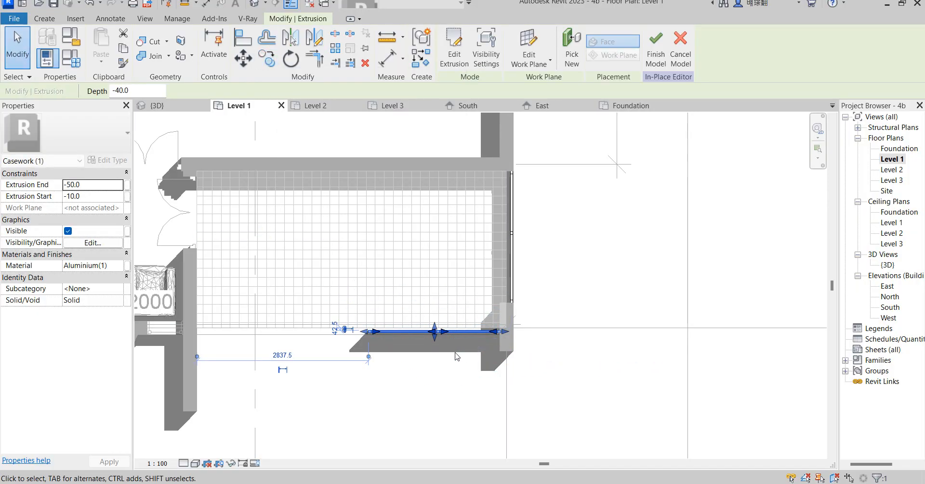
Copy the front screen from its outer endpoint to its inner endpoint so the second panel sits end to end beside it
{"action": "left_click", "coordinate": [270, 65]}
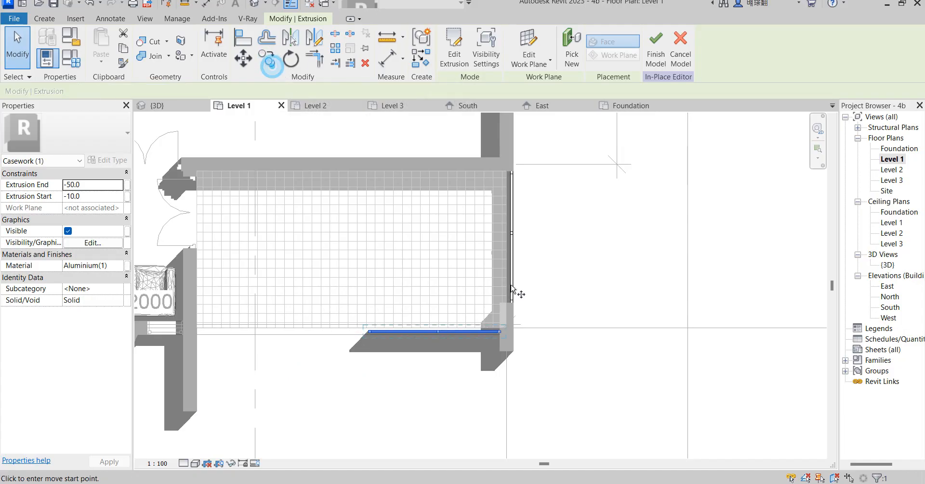
{"action": "scroll", "coordinate": [505, 329], "scroll_direction": "up", "scroll_amount": 3}
{"action": "scroll", "coordinate": [506, 327], "scroll_direction": "up", "scroll_amount": 2}
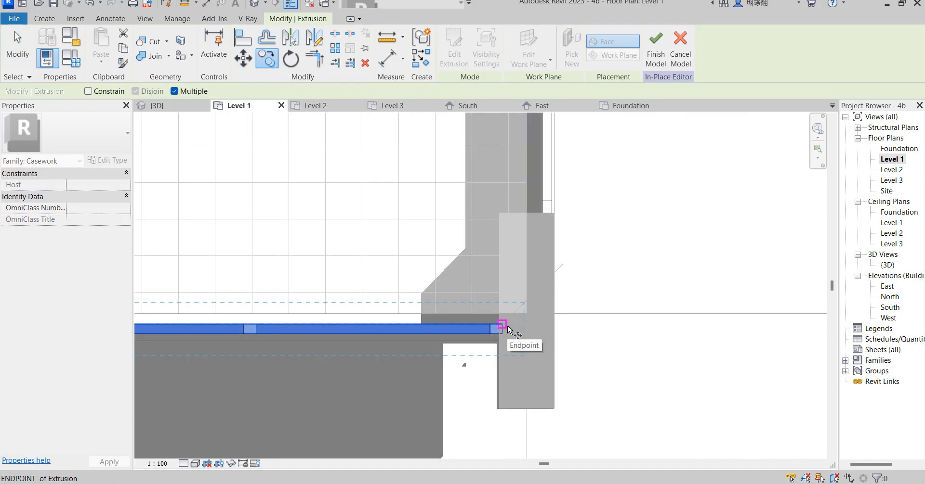
{"action": "left_click", "coordinate": [502, 327]}
{"action": "scroll", "coordinate": [566, 392], "scroll_direction": "down", "scroll_amount": 4}
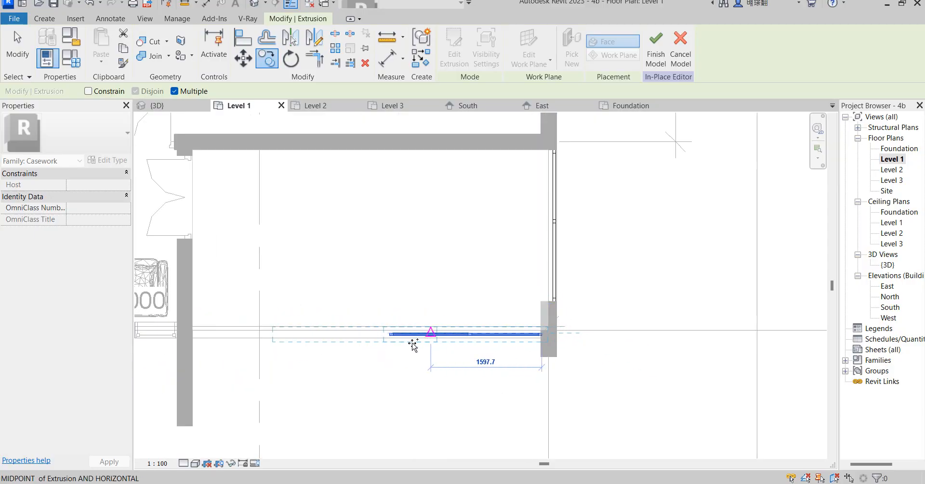
{"action": "scroll", "coordinate": [429, 392], "scroll_direction": "up", "scroll_amount": 2}
{"action": "scroll", "coordinate": [399, 333], "scroll_direction": "up", "scroll_amount": 2}
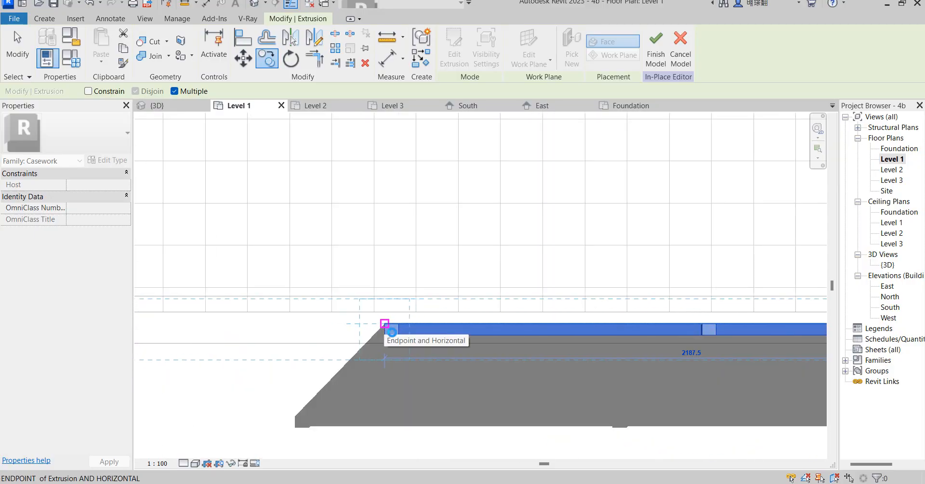
{"action": "left_click", "coordinate": [241, 61]}
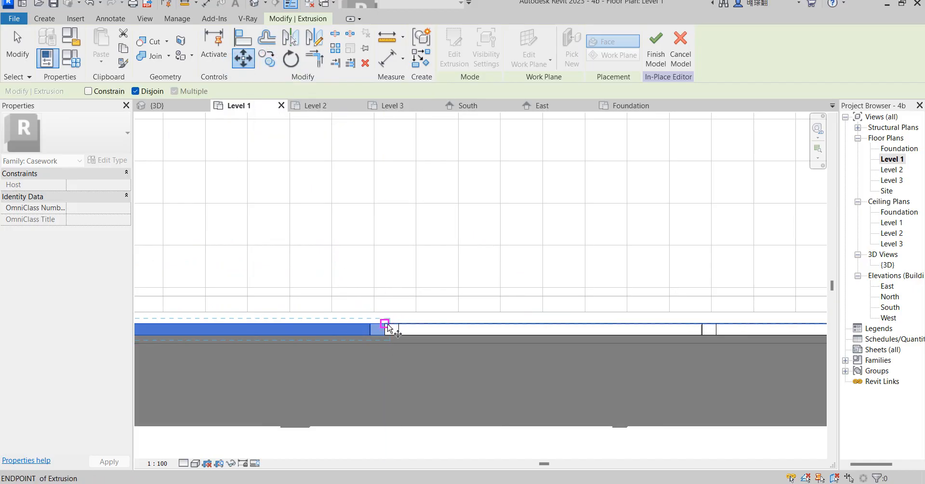
{"action": "scroll", "coordinate": [471, 361], "scroll_direction": "down", "scroll_amount": 5}
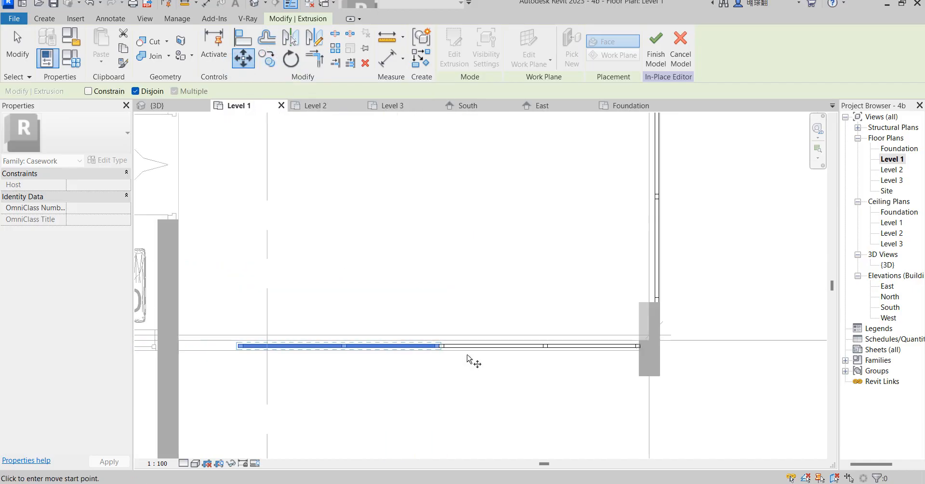
{"action": "scroll", "coordinate": [552, 266], "scroll_direction": "down", "scroll_amount": 3}
{"action": "right_click", "coordinate": [436, 245]}
{"action": "left_click", "coordinate": [479, 256]}
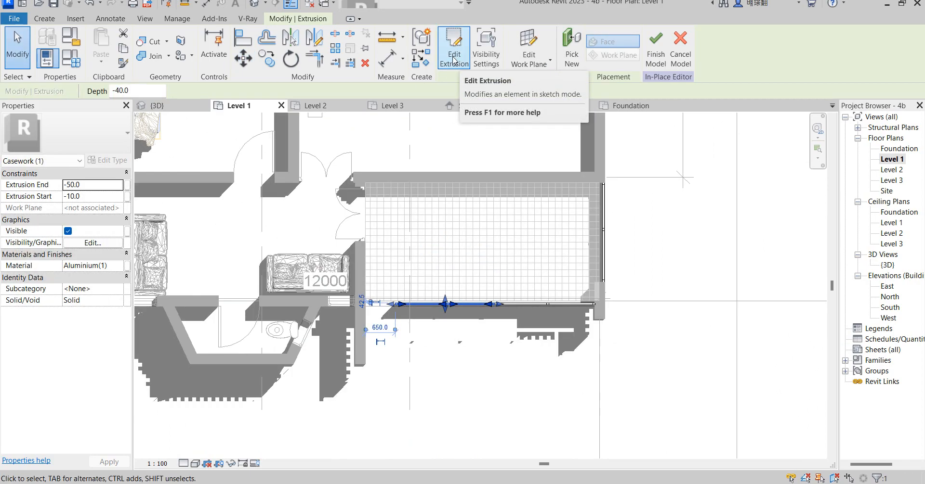
{"action": "left_click", "coordinate": [453, 60]}
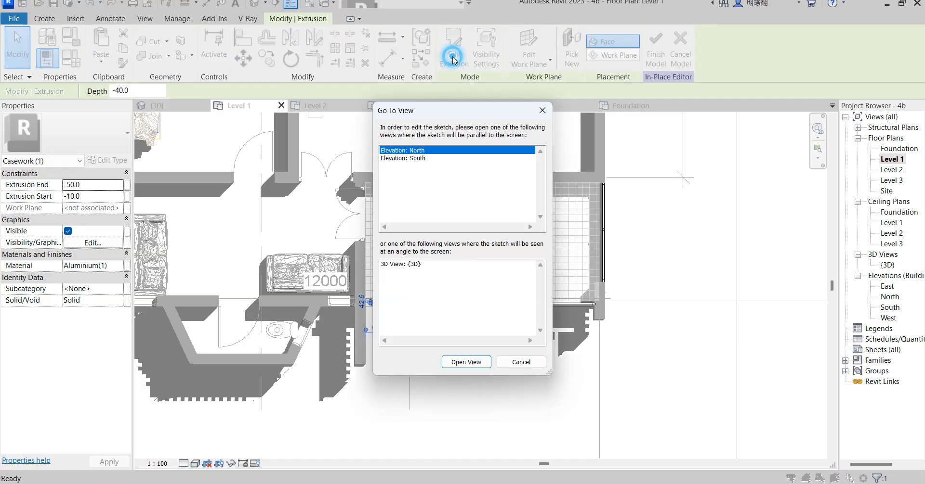
{"action": "left_click", "coordinate": [541, 111]}
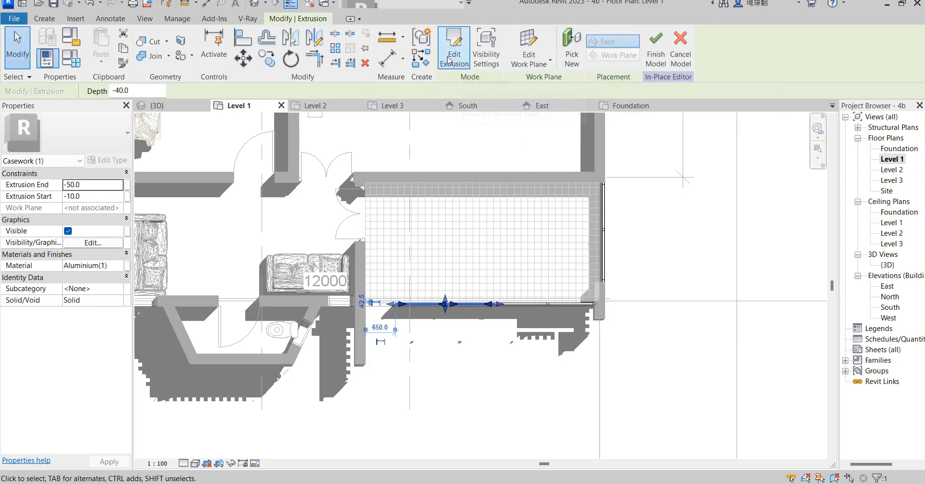
{"action": "left_click", "coordinate": [459, 349]}
Open the second front screen's extrusion sketch for editing in the South elevation
{"action": "left_click", "coordinate": [451, 310]}
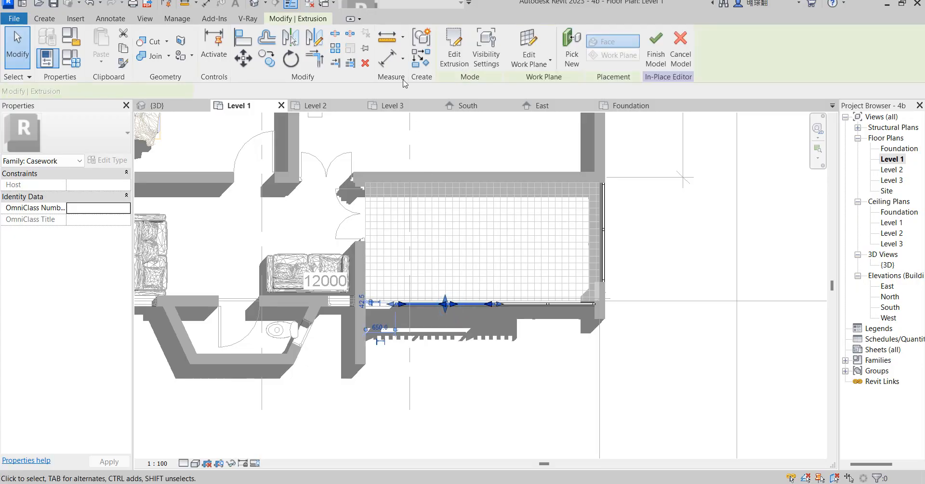
{"action": "left_click", "coordinate": [450, 55]}
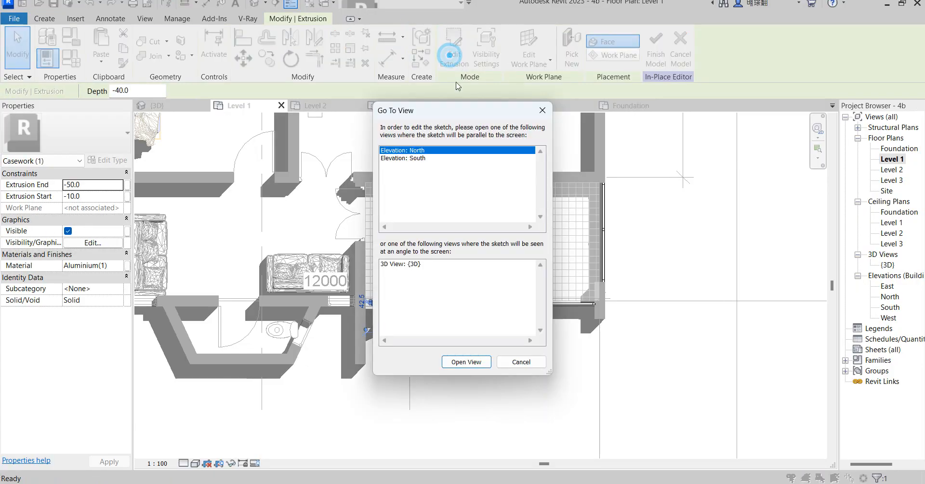
{"action": "left_click", "coordinate": [419, 159]}
{"action": "left_click", "coordinate": [468, 362]}
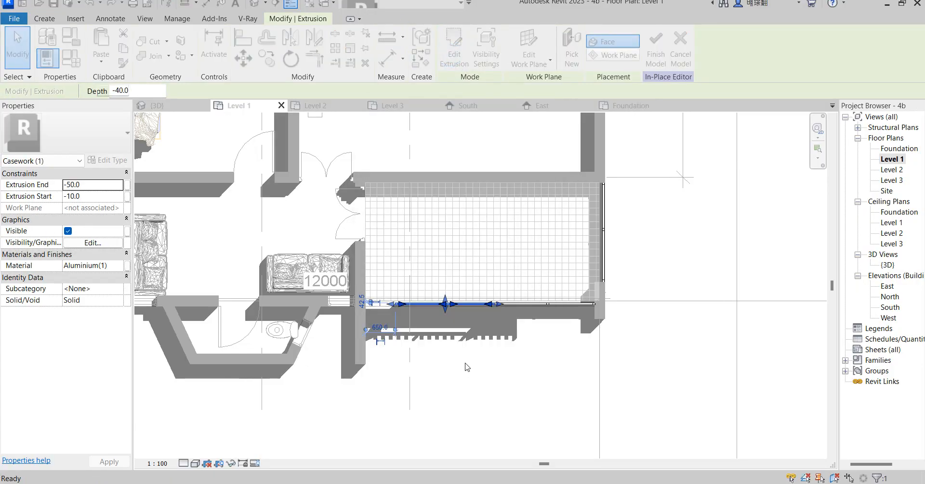
{"action": "scroll", "coordinate": [363, 291], "scroll_direction": "up", "scroll_amount": 1}
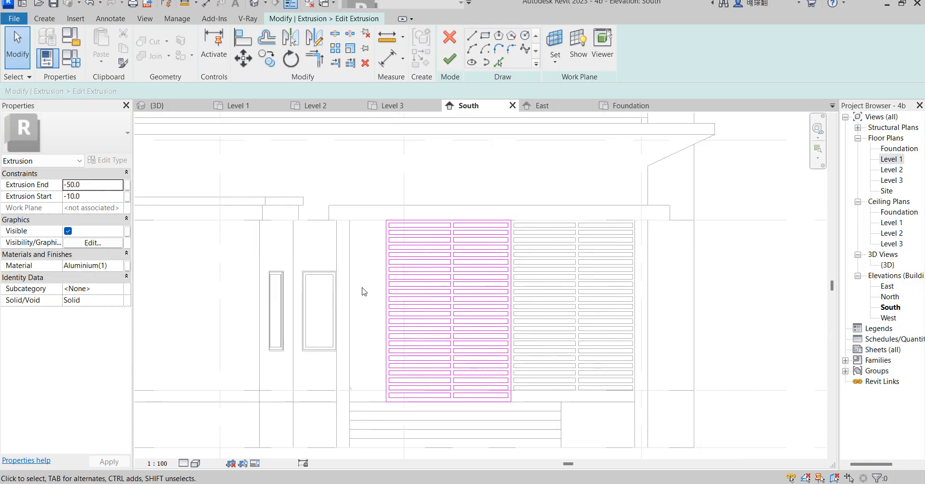
{"action": "scroll", "coordinate": [502, 192], "scroll_direction": "down", "scroll_amount": 2}
{"action": "scroll", "coordinate": [456, 368], "scroll_direction": "up", "scroll_amount": 3}
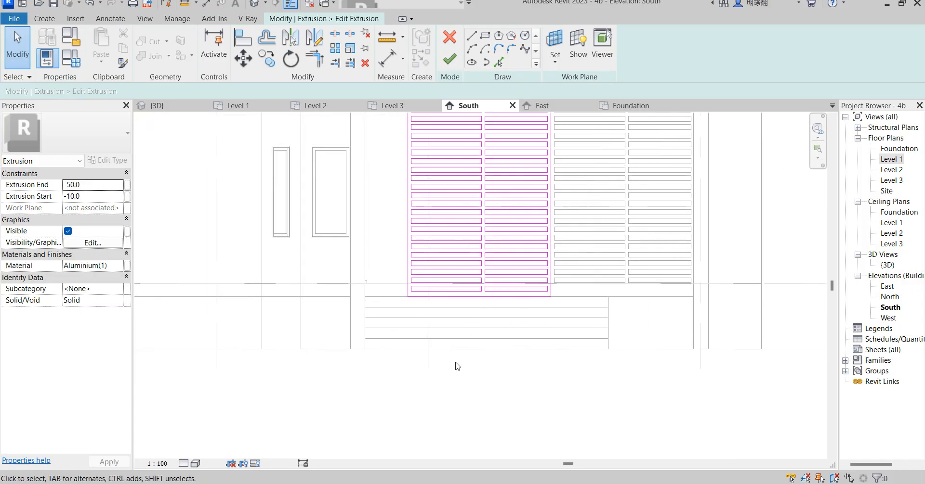
{"action": "scroll", "coordinate": [462, 372], "scroll_direction": "down", "scroll_amount": 4}
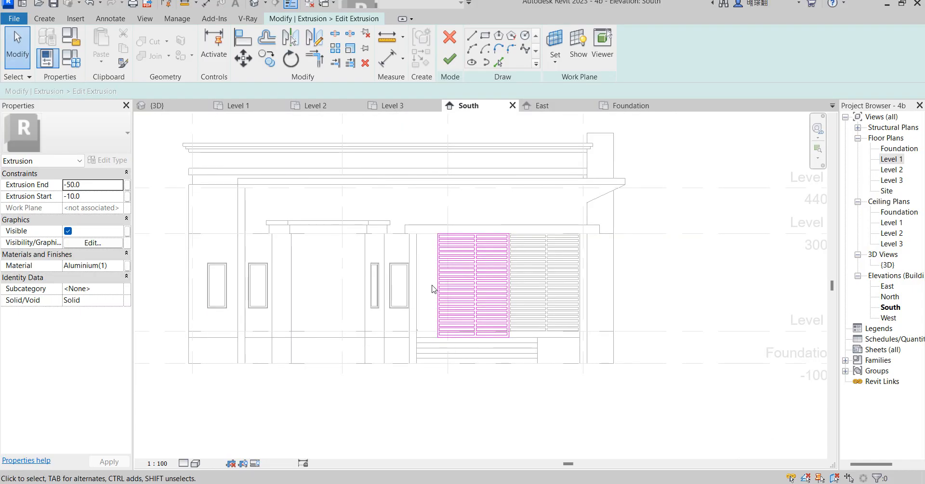
{"action": "scroll", "coordinate": [430, 289], "scroll_direction": "up", "scroll_amount": 2}
{"action": "left_click_drag", "start_coordinate": [418, 197], "coordinate": [488, 381]}
{"action": "scroll", "coordinate": [433, 243], "scroll_direction": "up", "scroll_amount": 4}
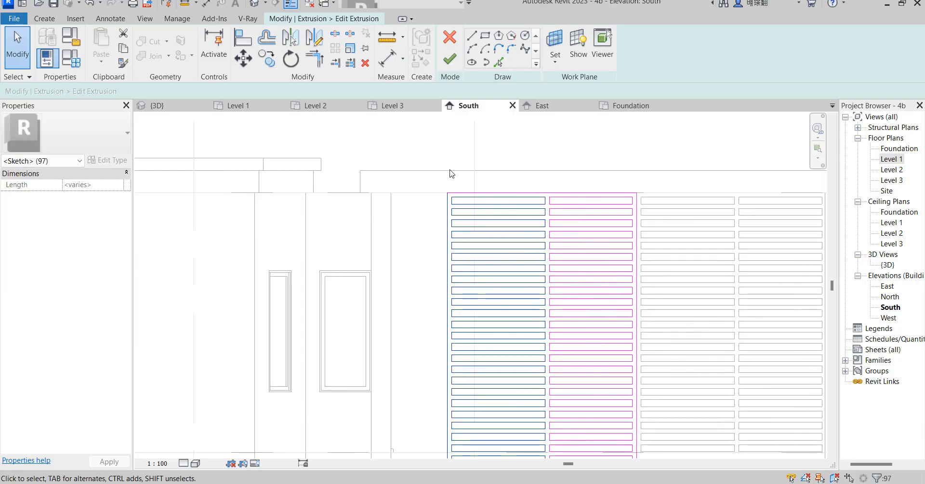
{"action": "left_click", "coordinate": [452, 157]}
{"action": "mouse_move", "coordinate": [449, 151]}
{"action": "left_mouse_down"}
{"action": "mouse_move", "coordinate": [487, 262]}
{"action": "mouse_move", "coordinate": [522, 279]}
{"action": "mouse_move", "coordinate": [510, 250]}
{"action": "left_mouse_up"}
{"action": "scroll", "coordinate": [450, 151], "scroll_direction": "down", "scroll_amount": 4}
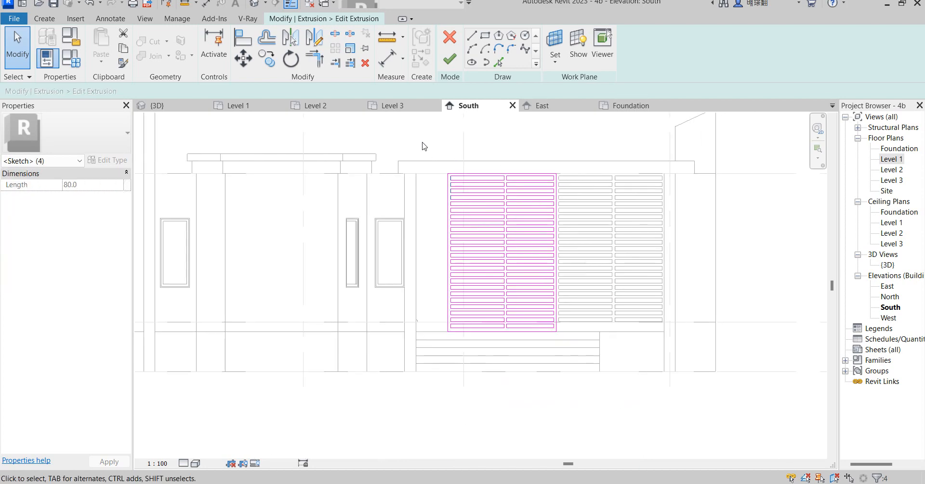
Copy the screen's slot column nearest the wall, with its frame edge, outward beyond the existing frame toward the wall
{"action": "left_click_drag", "start_coordinate": [426, 143], "coordinate": [506, 360]}
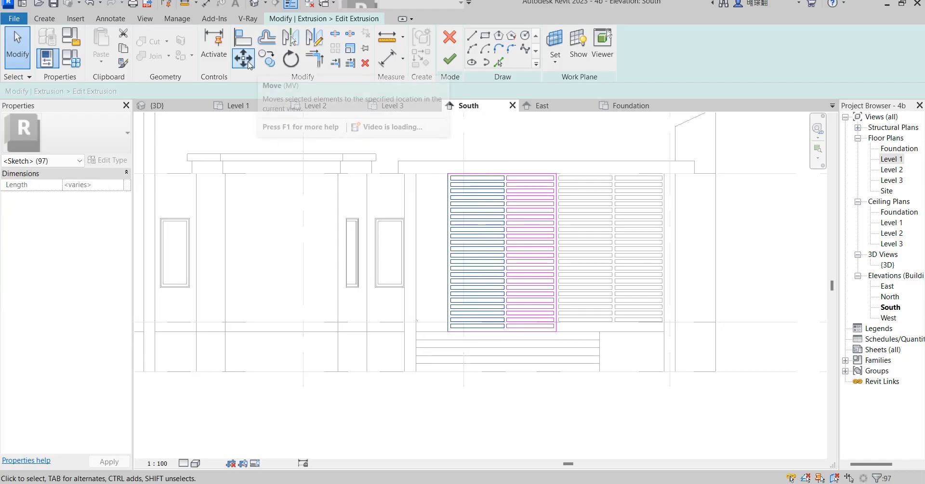
{"action": "left_click", "coordinate": [268, 59]}
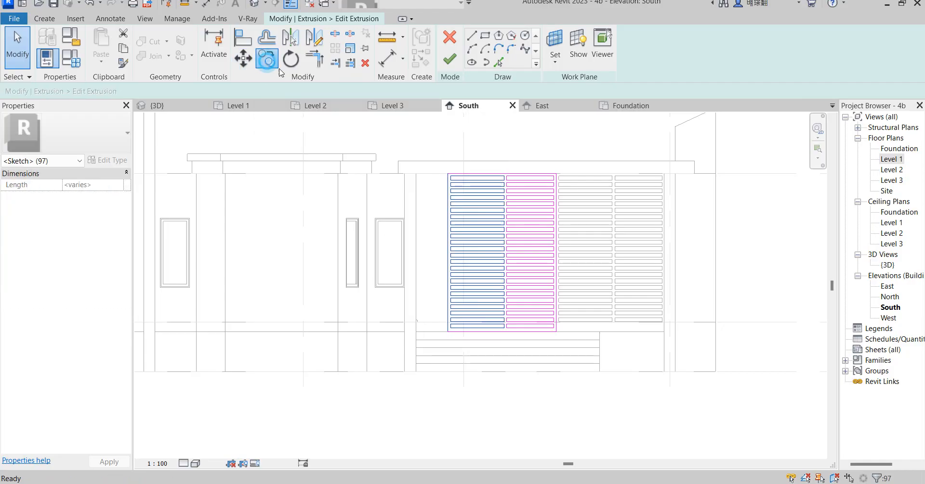
{"action": "scroll", "coordinate": [541, 201], "scroll_direction": "up", "scroll_amount": 4}
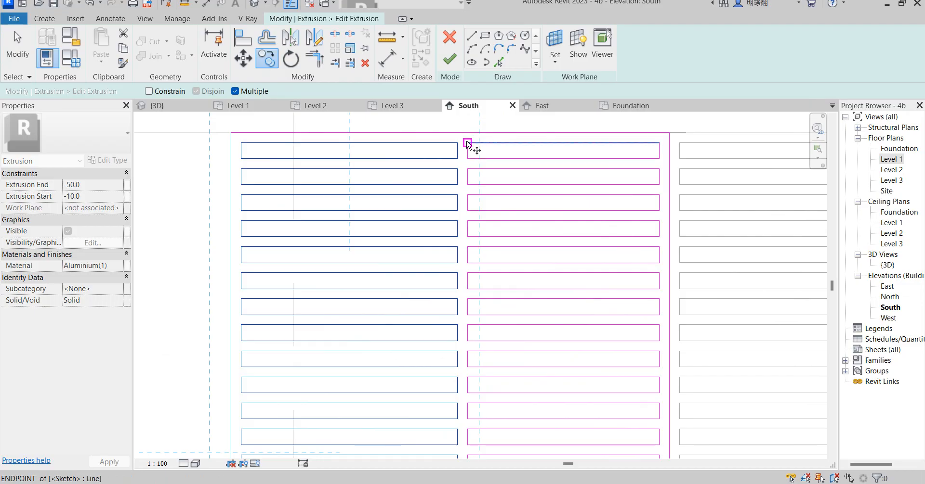
{"action": "left_click", "coordinate": [467, 143]}
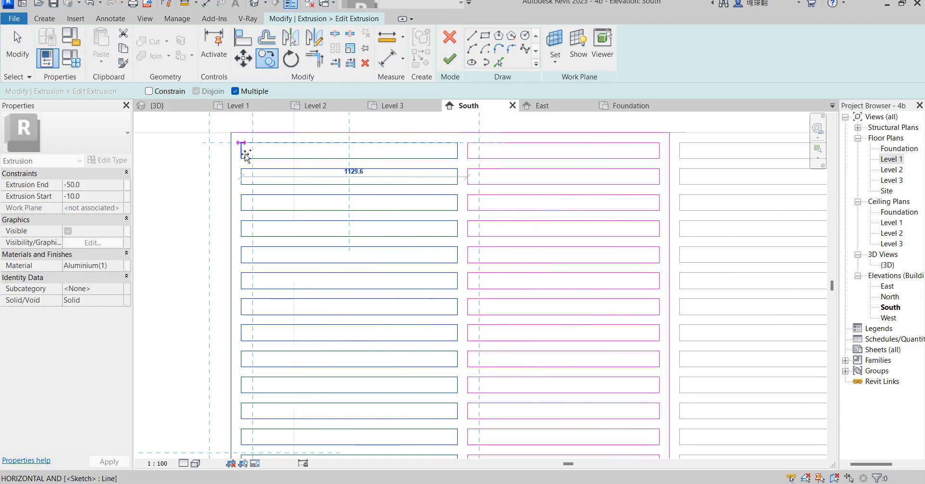
{"action": "left_click", "coordinate": [231, 143]}
{"action": "scroll", "coordinate": [433, 138], "scroll_direction": "down", "scroll_amount": 5}
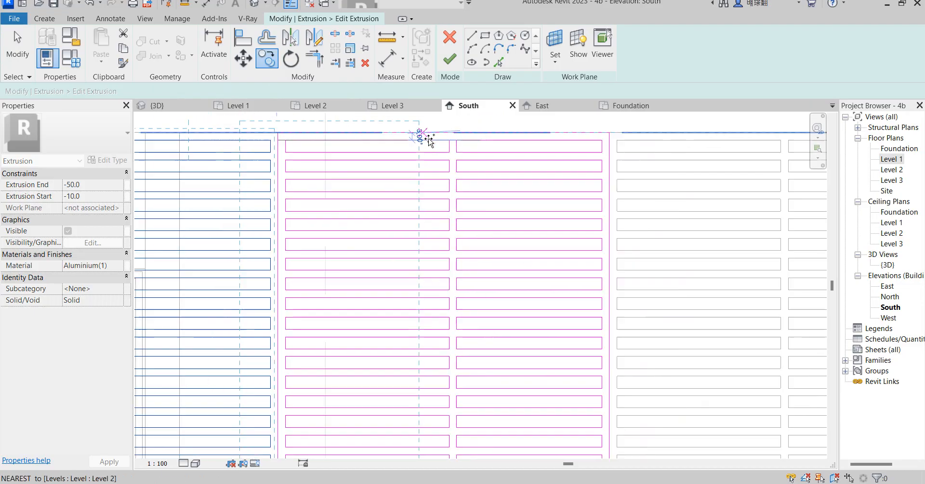
{"action": "right_click", "coordinate": [514, 122]}
{"action": "left_click", "coordinate": [546, 127]}
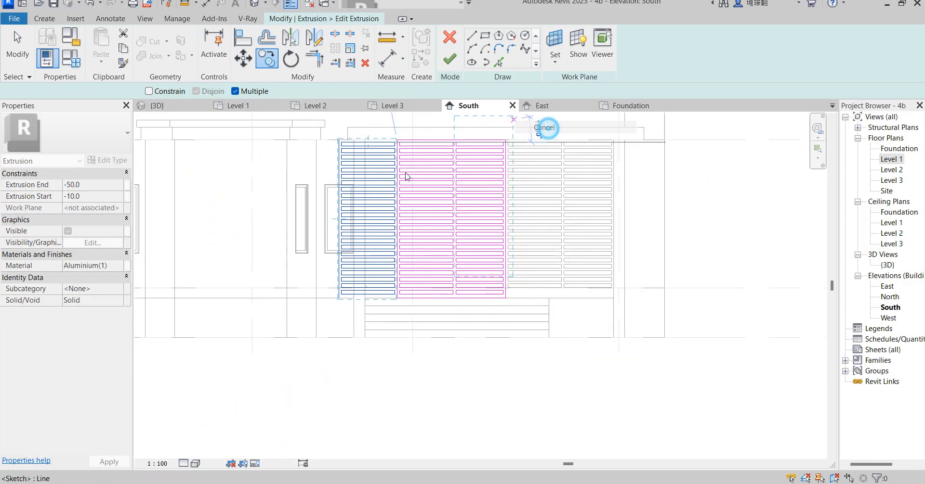
Narrow the copied slot column by shifting its outer frame line and slot ends inward to the wall face beside the stairs
{"action": "left_click_drag", "start_coordinate": [320, 127], "coordinate": [371, 337]}
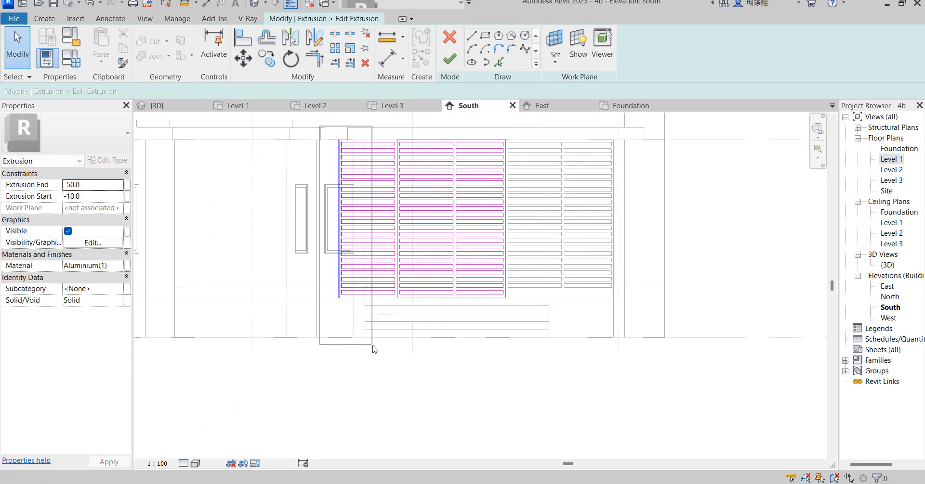
{"action": "key", "text": "Right"}
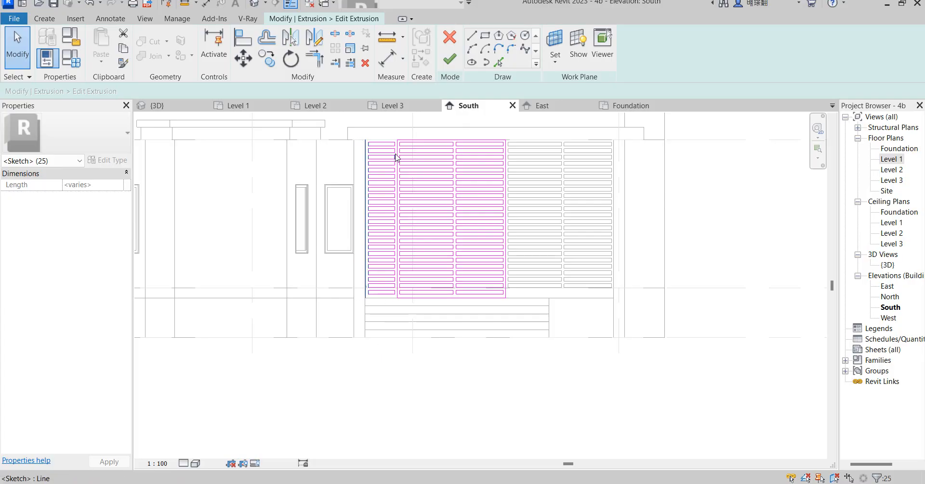
{"action": "scroll", "coordinate": [409, 147], "scroll_direction": "up", "scroll_amount": 4}
{"action": "left_click", "coordinate": [379, 164]}
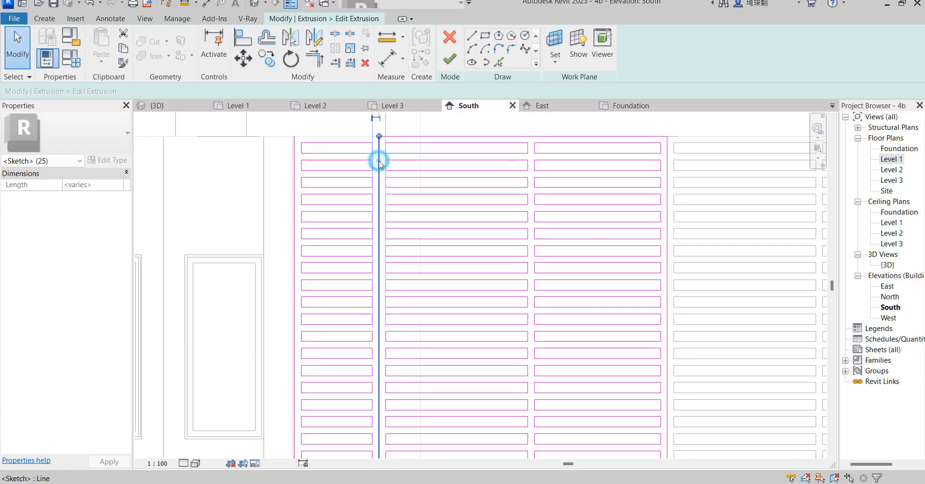
{"action": "scroll", "coordinate": [379, 203], "scroll_direction": "down", "scroll_amount": 2}
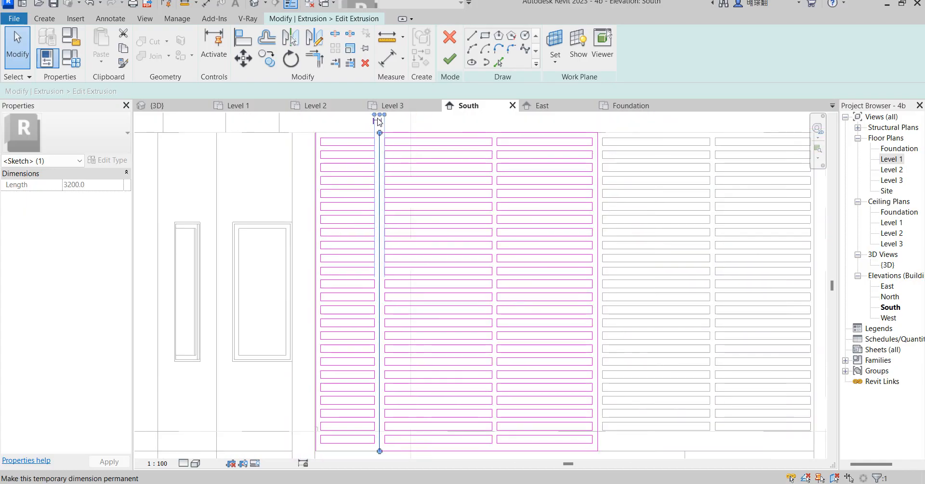
{"action": "left_click", "coordinate": [347, 120]}
Shift the original frame line and the adjoining slot ends of the next column away from the copied narrow column
{"action": "mouse_move", "coordinate": [377, 125]}
{"action": "left_mouse_down"}
{"action": "mouse_move", "coordinate": [445, 405]}
{"action": "mouse_move", "coordinate": [445, 459]}
{"action": "left_mouse_up"}
{"action": "key", "text": "Right"}
{"action": "key", "text": "Right"}
{"action": "key", "text": "Right"}
{"action": "key", "text": "Right"}
{"action": "key", "text": "Right"}
{"action": "key", "text": "Right"}
{"action": "key", "text": "Right"}
{"action": "key", "text": "Right"}
{"action": "key", "text": "Right"}
{"action": "key", "text": "Right"}
{"action": "key", "text": "Right"}
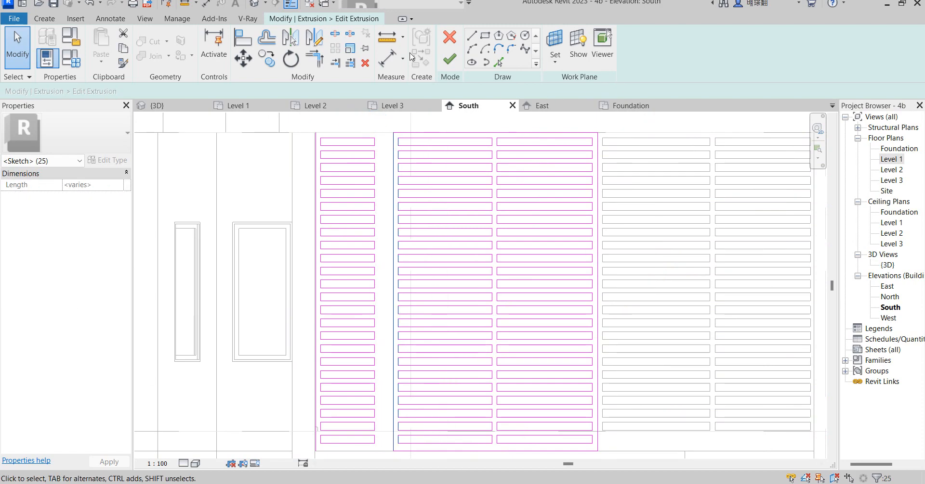
Add an aligned dimension from the shifted frame line to the outer frame line of the narrow slot column
{"action": "left_click", "coordinate": [387, 58]}
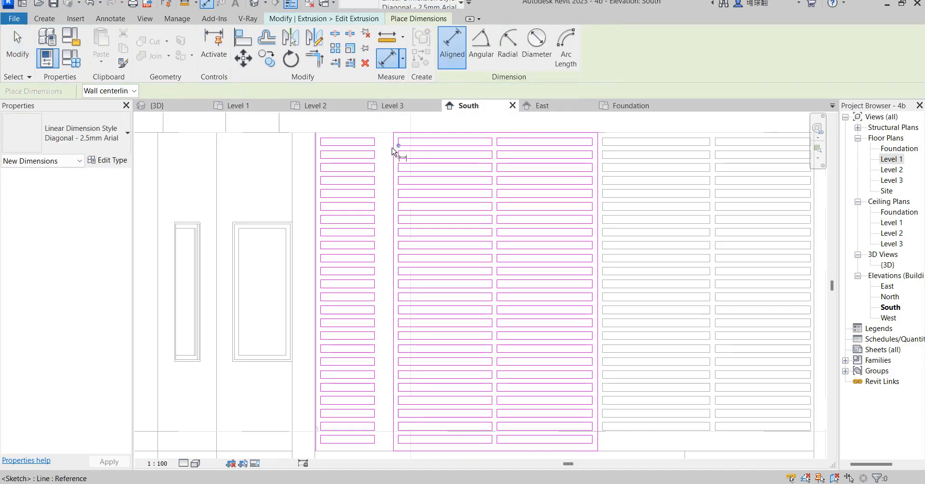
{"action": "left_click", "coordinate": [319, 153]}
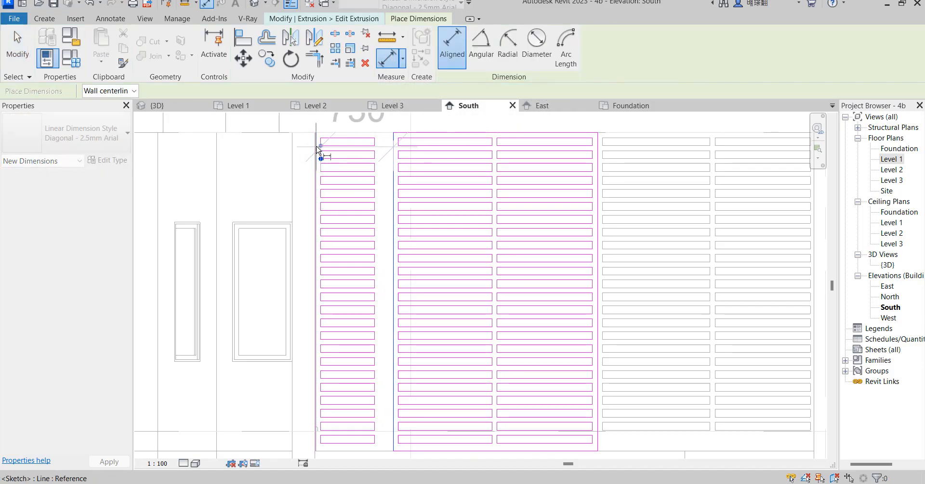
{"action": "scroll", "coordinate": [319, 151], "scroll_direction": "down", "scroll_amount": 2}
{"action": "left_click", "coordinate": [337, 147]}
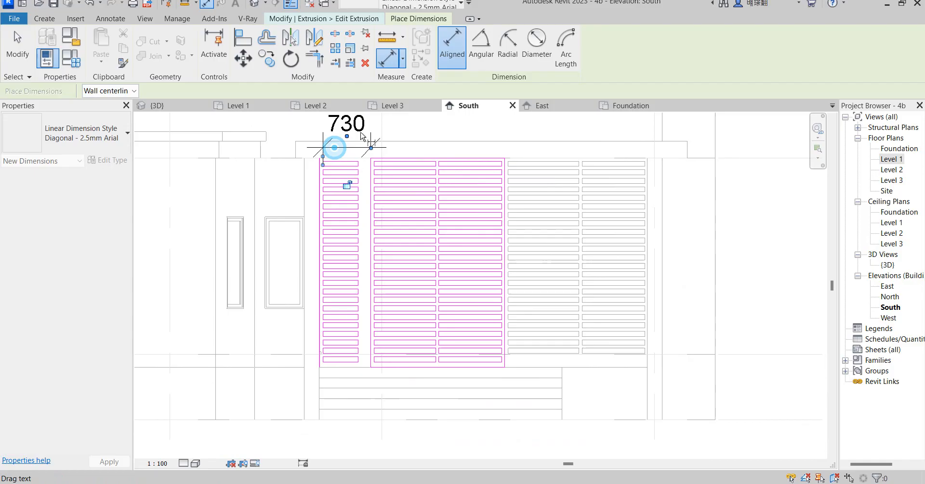
Shift the next column's frame line and adjoining slot ends away from the narrow column until the dimension reads 930 mm
{"action": "right_click", "coordinate": [434, 126]}
{"action": "left_click", "coordinate": [462, 131]}
{"action": "scroll", "coordinate": [365, 128], "scroll_direction": "up", "scroll_amount": 3}
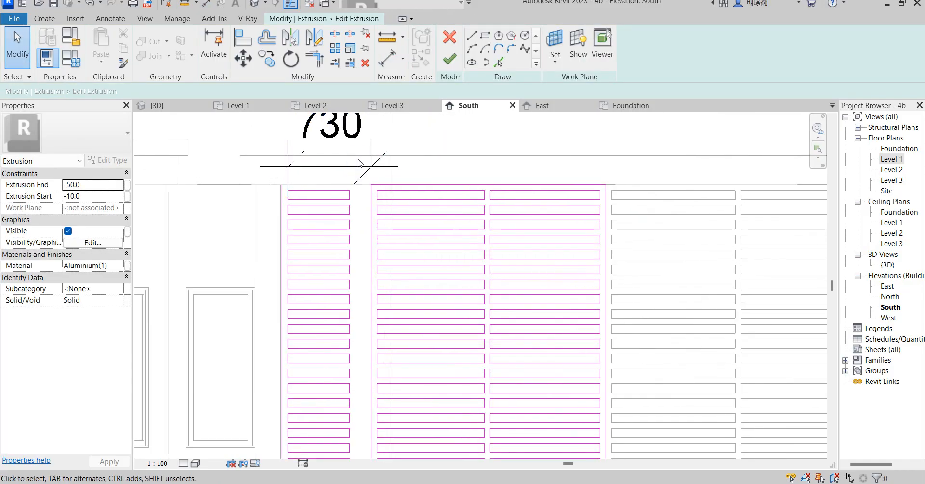
{"action": "mouse_move", "coordinate": [358, 163]}
{"action": "left_mouse_down"}
{"action": "mouse_move", "coordinate": [392, 289]}
{"action": "mouse_move", "coordinate": [396, 244]}
{"action": "mouse_move", "coordinate": [406, 367]}
{"action": "mouse_move", "coordinate": [385, 453]}
{"action": "mouse_move", "coordinate": [396, 453]}
{"action": "left_mouse_up"}
{"action": "scroll", "coordinate": [396, 244], "scroll_direction": "down", "scroll_amount": 2}
{"action": "key", "text": "Right"}
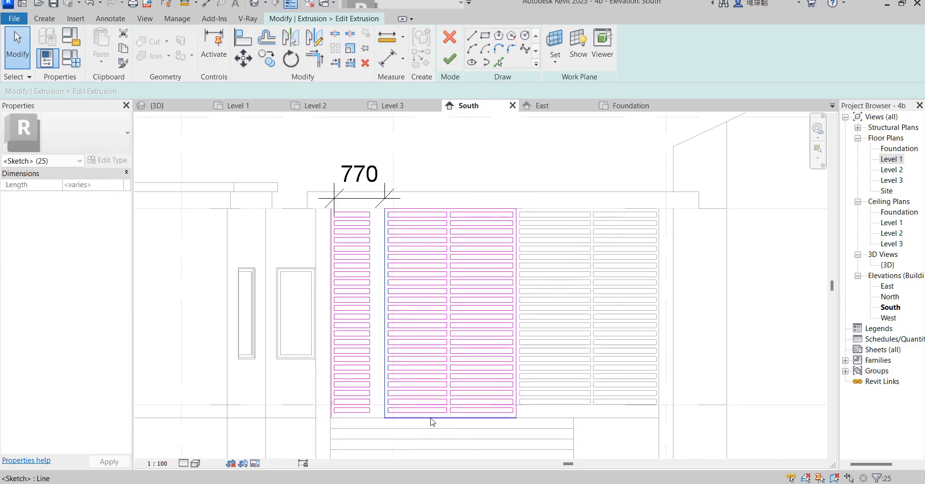
{"action": "key", "text": "Right"}
{"action": "key", "text": "Right"}
{"action": "key", "text": "Right"}
{"action": "key", "text": "Right"}
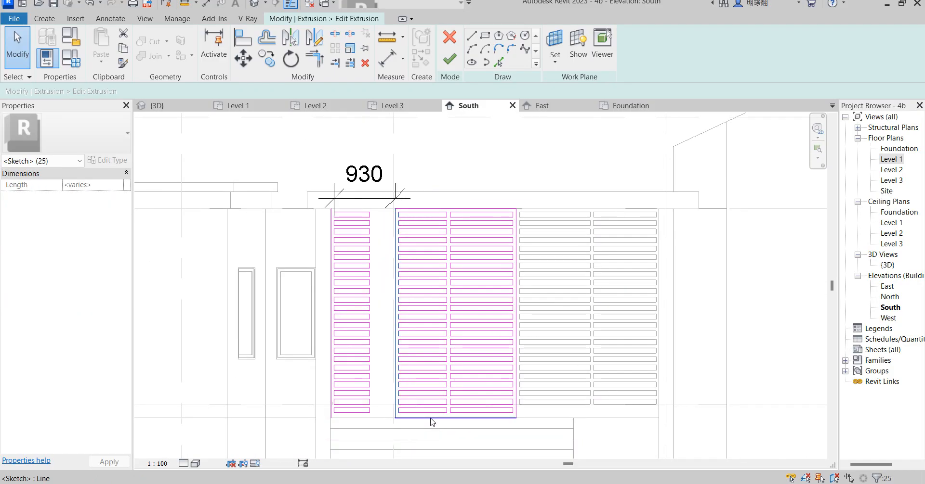
{"action": "scroll", "coordinate": [371, 384], "scroll_direction": "up", "scroll_amount": 2}
{"action": "left_click", "coordinate": [393, 361]}
{"action": "scroll", "coordinate": [393, 364], "scroll_direction": "down", "scroll_amount": 2}
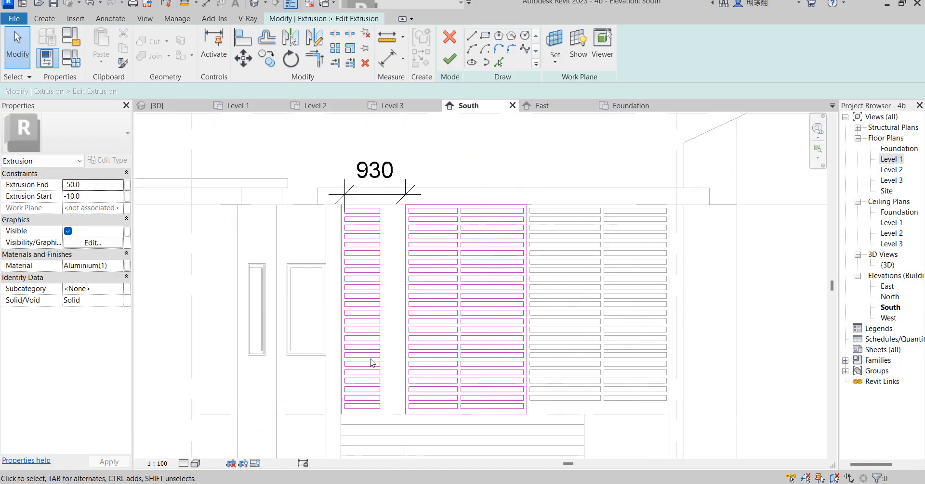
Lengthen the narrow column's slots by moving their inner ends toward the shifted frame line, leaving a slim margin
{"action": "scroll", "coordinate": [346, 302], "scroll_direction": "up", "scroll_amount": 2}
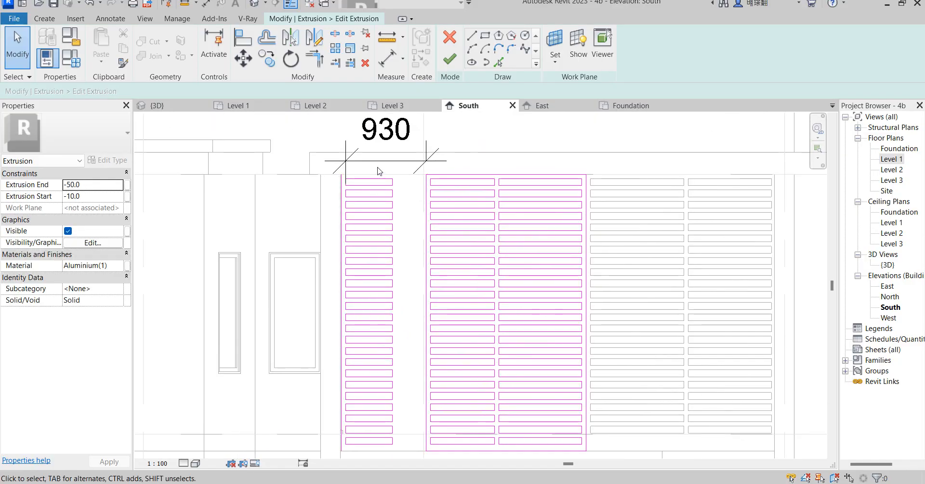
{"action": "mouse_move", "coordinate": [379, 171]}
{"action": "left_mouse_down"}
{"action": "mouse_move", "coordinate": [408, 436]}
{"action": "mouse_move", "coordinate": [417, 446]}
{"action": "left_mouse_up"}
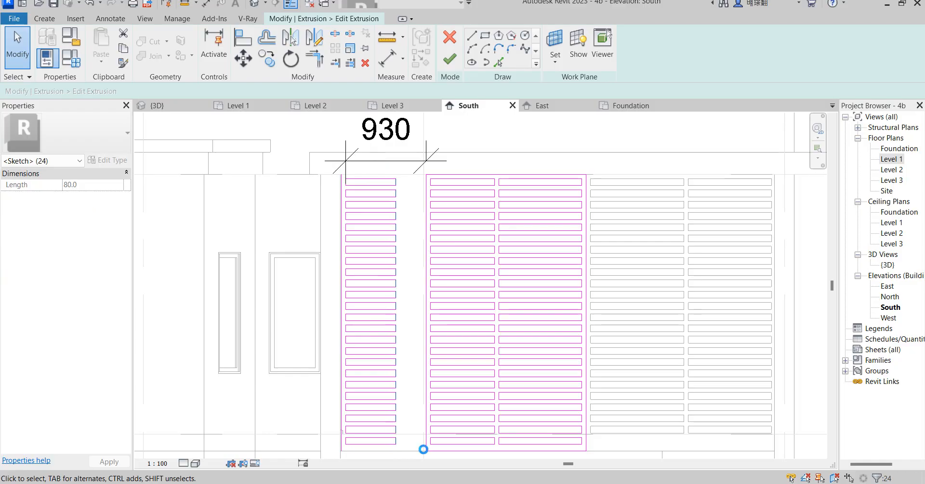
{"action": "key", "text": "shift+Right"}
{"action": "key", "text": "Right"}
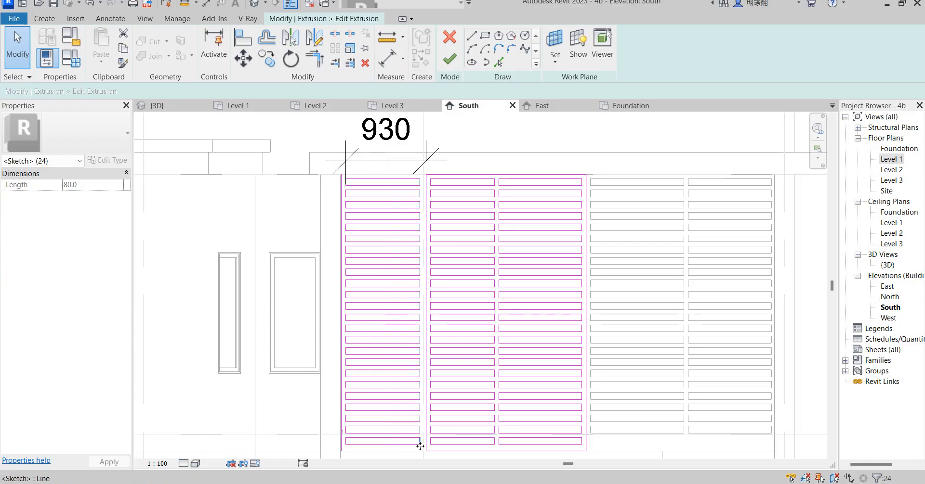
{"action": "key", "text": "Right"}
{"action": "scroll", "coordinate": [417, 446], "scroll_direction": "up", "scroll_amount": 2}
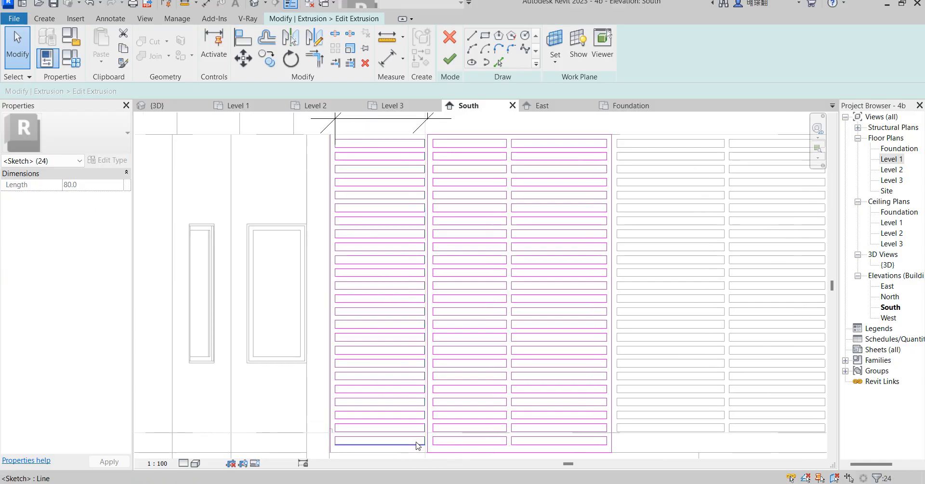
{"action": "scroll", "coordinate": [415, 443], "scroll_direction": "down", "scroll_amount": 4}
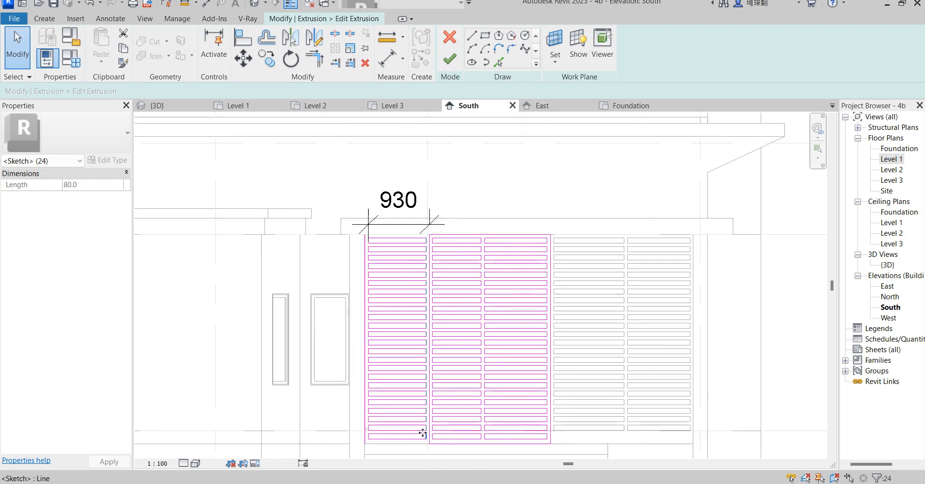
{"action": "left_click", "coordinate": [362, 364]}
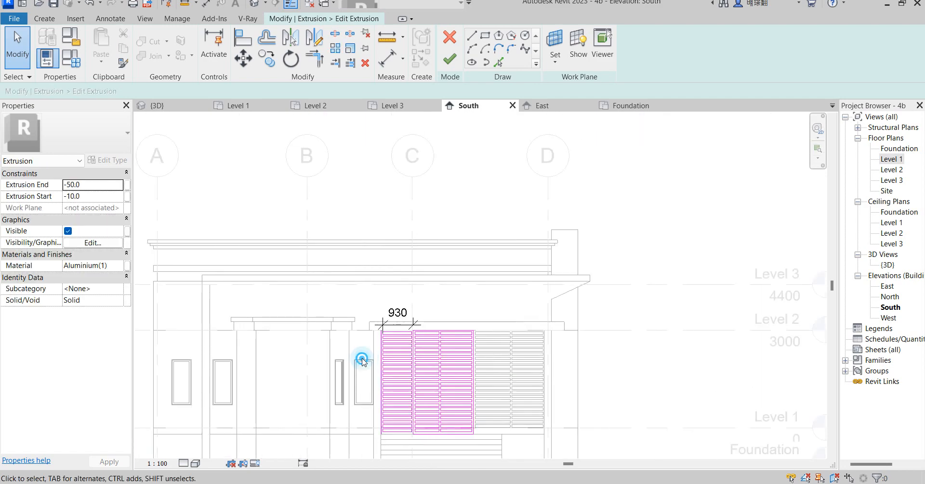
{"action": "left_click_drag", "start_coordinate": [412, 459], "coordinate": [411, 458]}
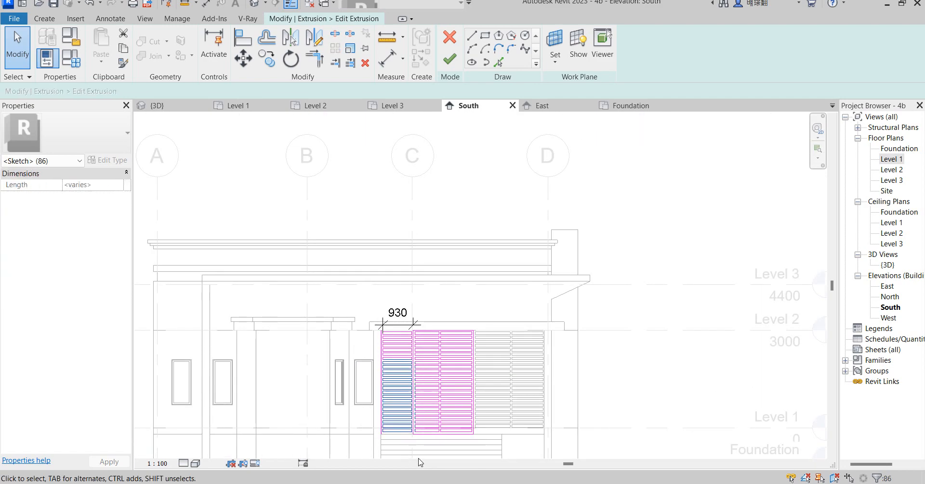
{"action": "scroll", "coordinate": [405, 404], "scroll_direction": "up", "scroll_amount": 2}
{"action": "scroll", "coordinate": [403, 432], "scroll_direction": "up", "scroll_amount": 2}
{"action": "left_click", "coordinate": [368, 291]}
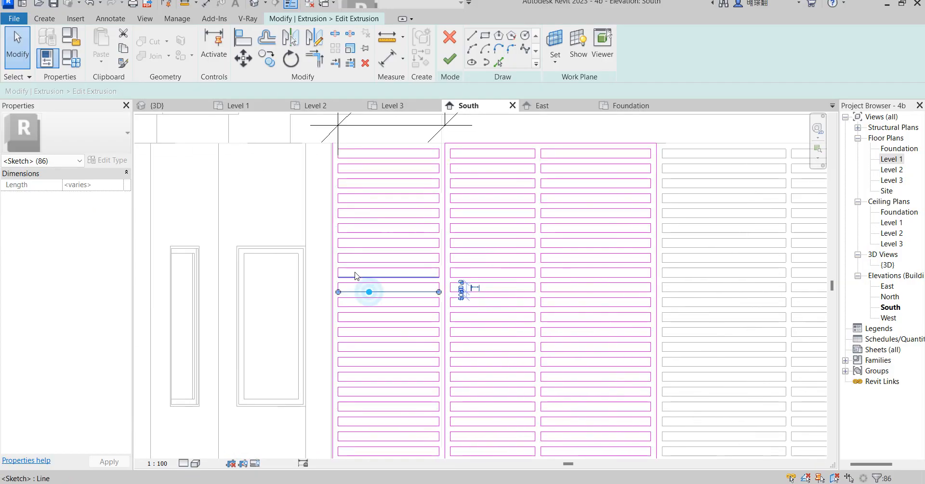
{"action": "scroll", "coordinate": [371, 290], "scroll_direction": "down", "scroll_amount": 2}
{"action": "left_click", "coordinate": [313, 281]}
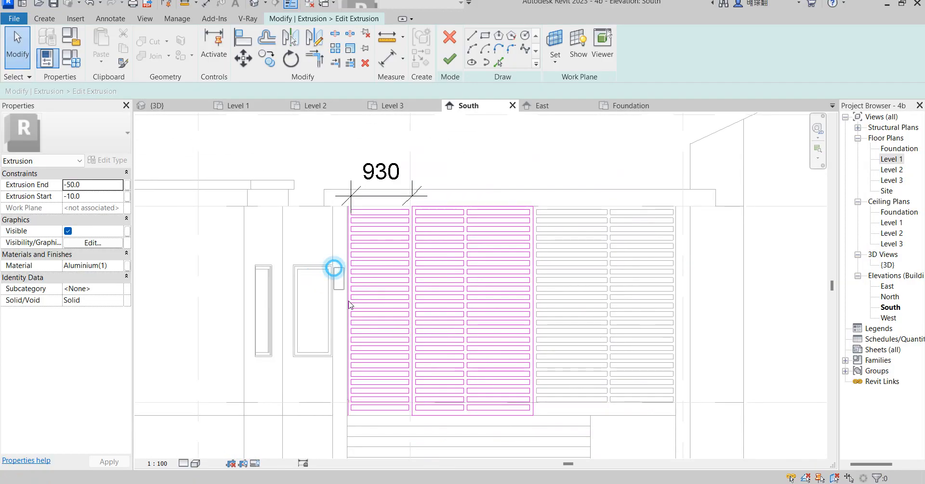
Delete the lower slots of the column above the stairs, keeping only the seven uppermost slots
{"action": "left_click_drag", "start_coordinate": [333, 266], "coordinate": [391, 465]}
{"action": "left_click_drag", "start_coordinate": [404, 475], "coordinate": [413, 467]}
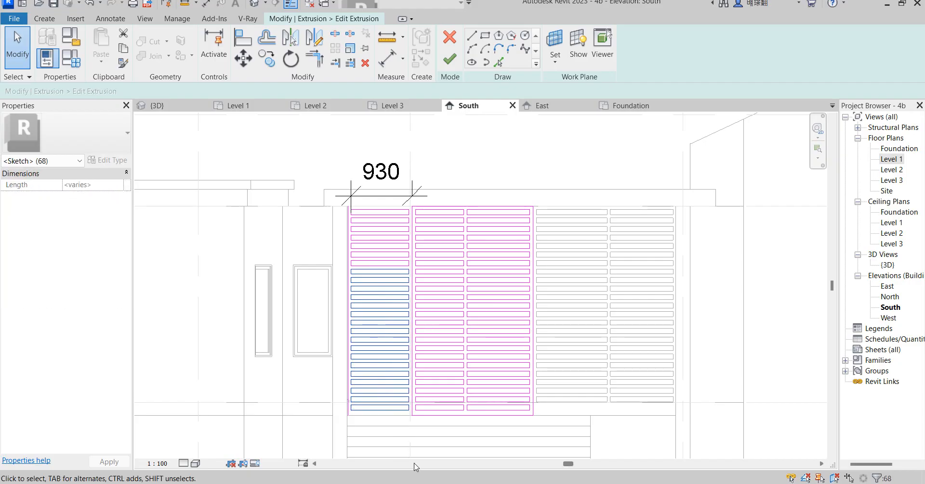
{"action": "key", "text": "Delete"}
Draw frame lines around the seven remaining slots, about 960 mm across and 940 mm down, returning to the outer frame line
{"action": "scroll", "coordinate": [413, 461], "scroll_direction": "down", "scroll_amount": 3}
{"action": "scroll", "coordinate": [387, 281], "scroll_direction": "up", "scroll_amount": 2}
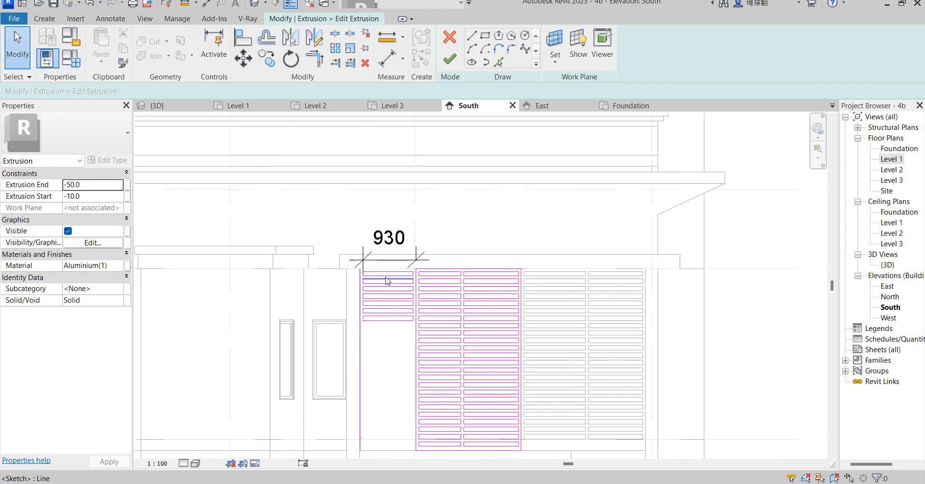
{"action": "scroll", "coordinate": [400, 265], "scroll_direction": "up", "scroll_amount": 2}
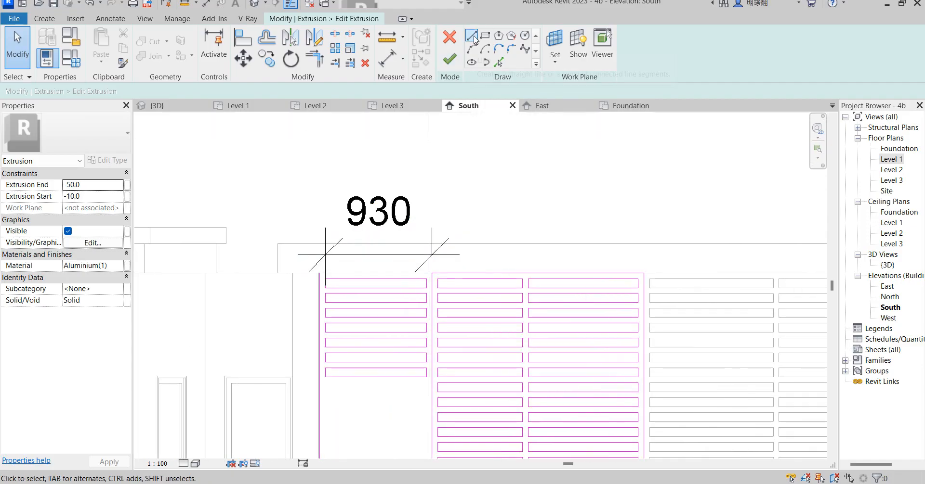
{"action": "left_click", "coordinate": [471, 35]}
{"action": "scroll", "coordinate": [415, 298], "scroll_direction": "up", "scroll_amount": 2}
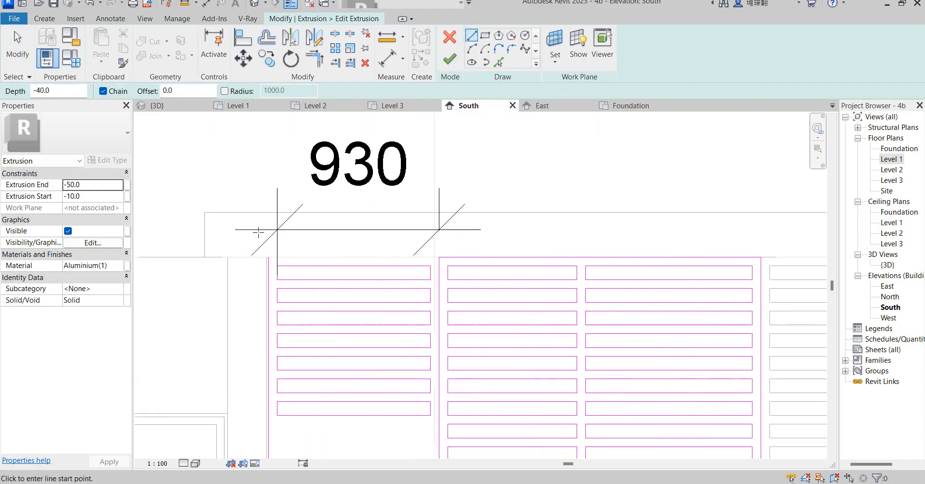
{"action": "left_click", "coordinate": [274, 262]}
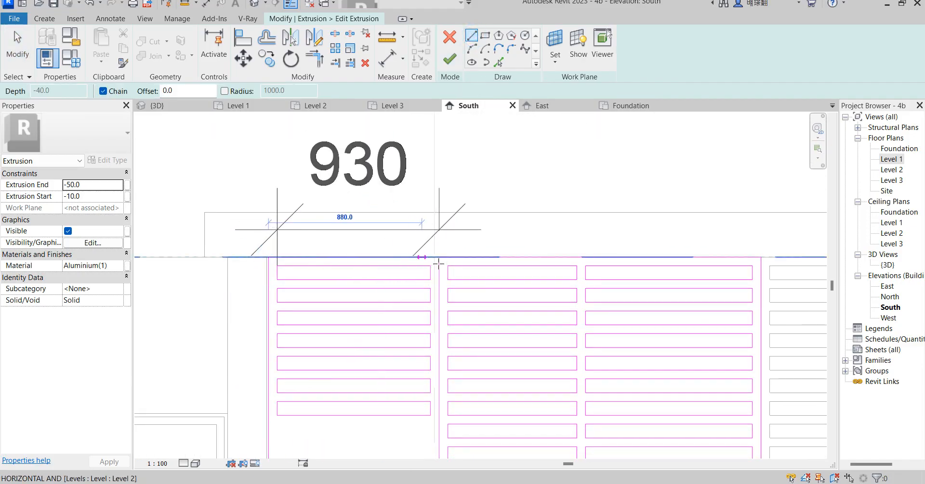
{"action": "scroll", "coordinate": [436, 263], "scroll_direction": "up", "scroll_amount": 4}
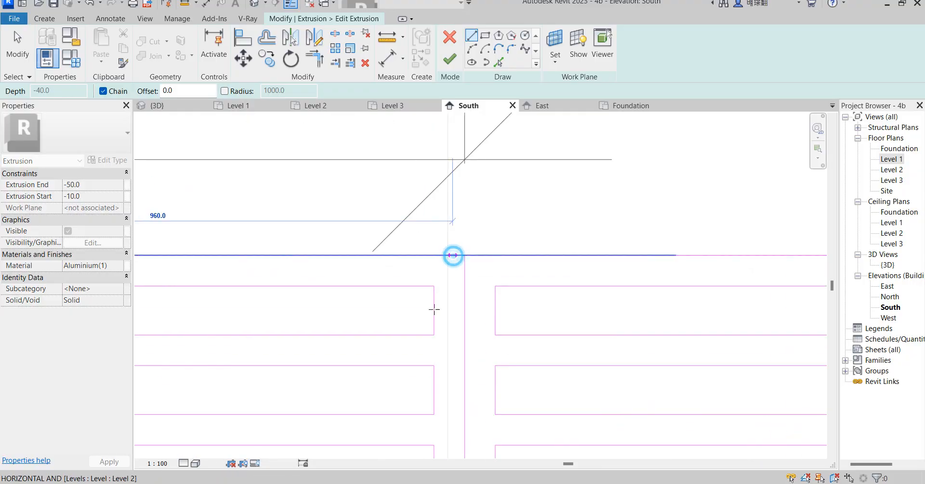
{"action": "left_click", "coordinate": [453, 256]}
{"action": "scroll", "coordinate": [458, 265], "scroll_direction": "down", "scroll_amount": 3}
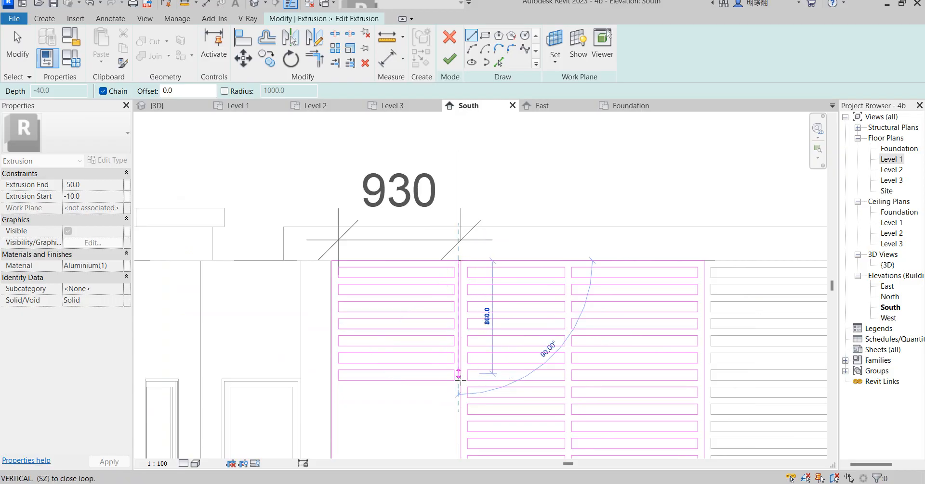
{"action": "scroll", "coordinate": [458, 376], "scroll_direction": "up", "scroll_amount": 2}
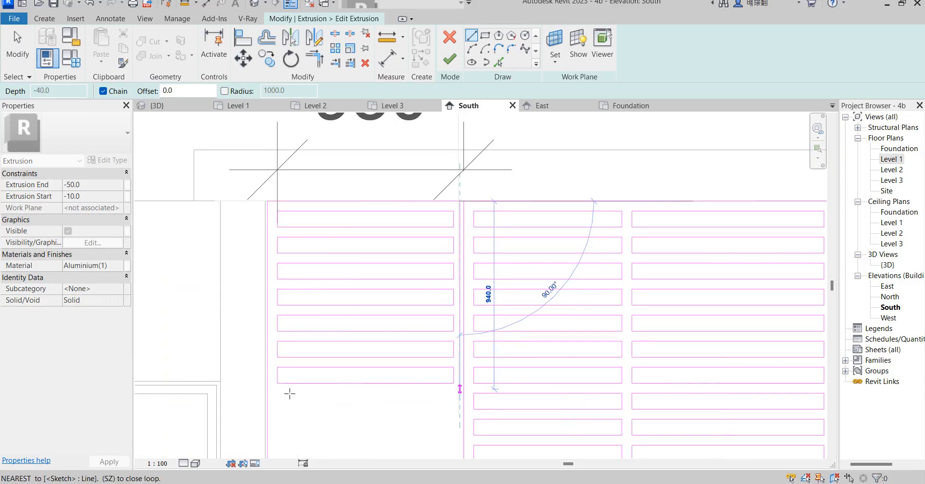
{"action": "left_click", "coordinate": [274, 394]}
{"action": "left_click", "coordinate": [269, 389]}
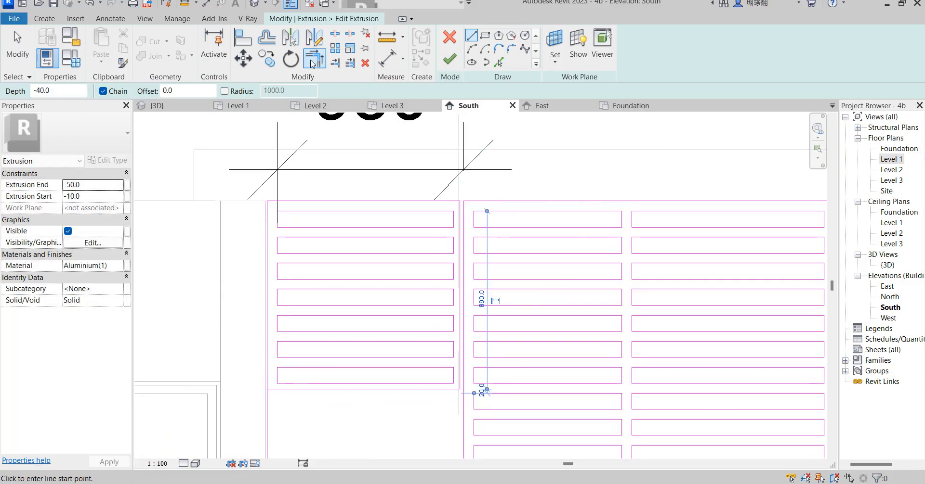
Trim the outer frame line to the new lower edge so the short slotted panel forms a closed loop
{"action": "key", "text": "t"}
{"action": "key", "text": "r"}
{"action": "left_click", "coordinate": [283, 390]}
{"action": "left_click", "coordinate": [266, 375]}
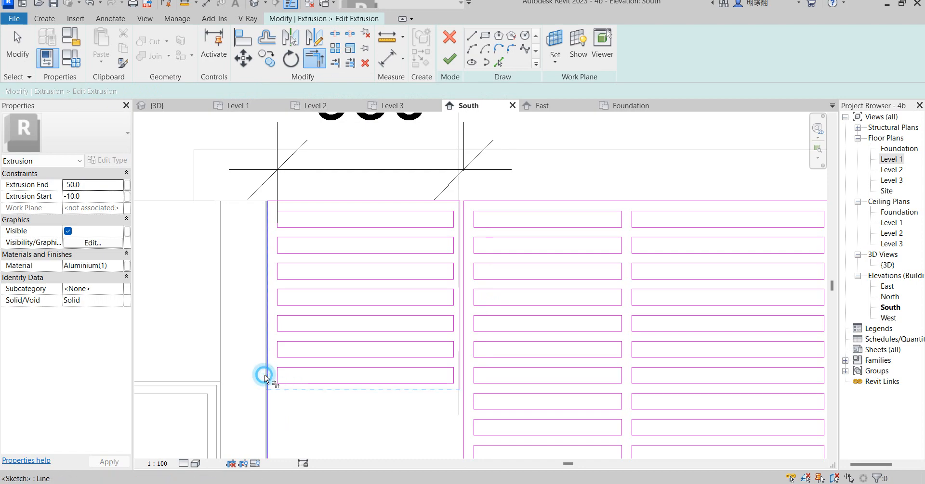
{"action": "scroll", "coordinate": [289, 376], "scroll_direction": "down", "scroll_amount": 3}
{"action": "scroll", "coordinate": [375, 241], "scroll_direction": "up", "scroll_amount": 2}
{"action": "scroll", "coordinate": [372, 227], "scroll_direction": "down", "scroll_amount": 3}
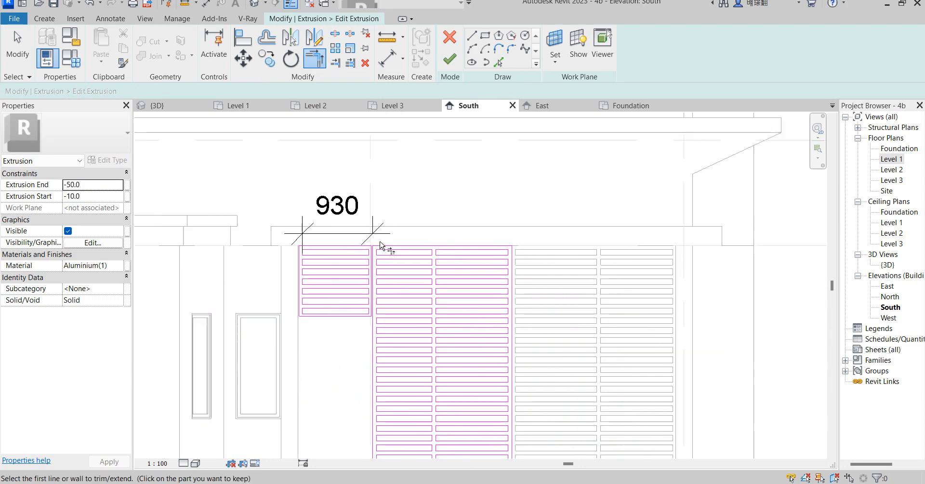
{"action": "scroll", "coordinate": [385, 250], "scroll_direction": "up", "scroll_amount": 4}
{"action": "scroll", "coordinate": [385, 251], "scroll_direction": "up", "scroll_amount": 3}
{"action": "scroll", "coordinate": [388, 171], "scroll_direction": "down", "scroll_amount": 2}
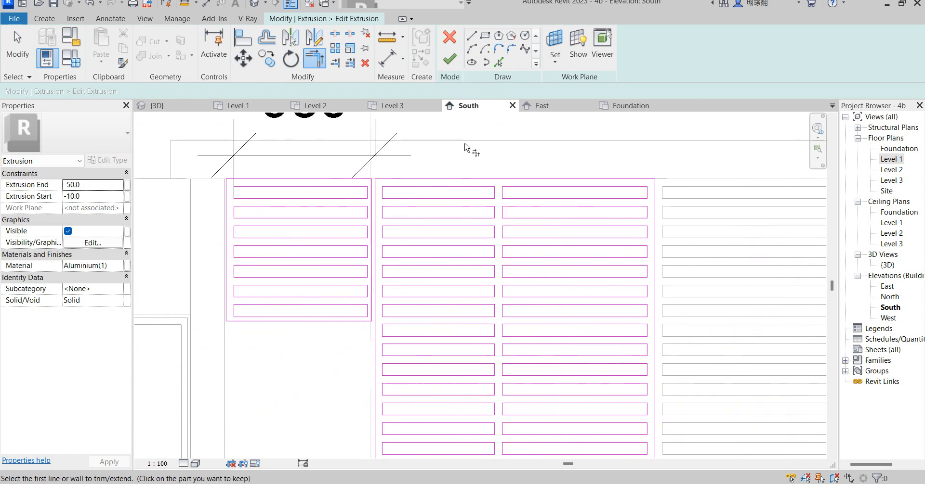
{"action": "right_click", "coordinate": [459, 143]}
{"action": "left_click", "coordinate": [474, 148]}
Delete the dimension above the short slotted panel and finish the extrusion sketch
{"action": "scroll", "coordinate": [398, 164], "scroll_direction": "up", "scroll_amount": 1}
{"action": "left_click", "coordinate": [397, 162]}
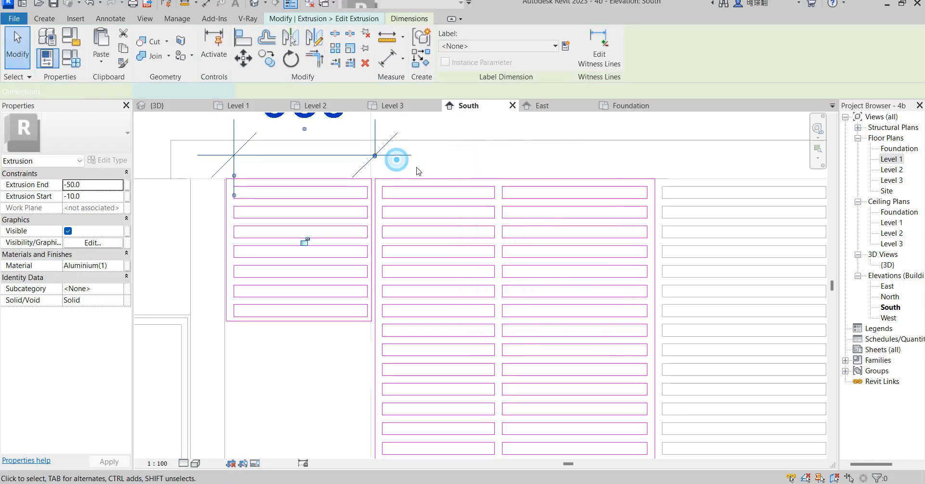
{"action": "key", "text": "Delete"}
{"action": "left_click", "coordinate": [450, 60]}
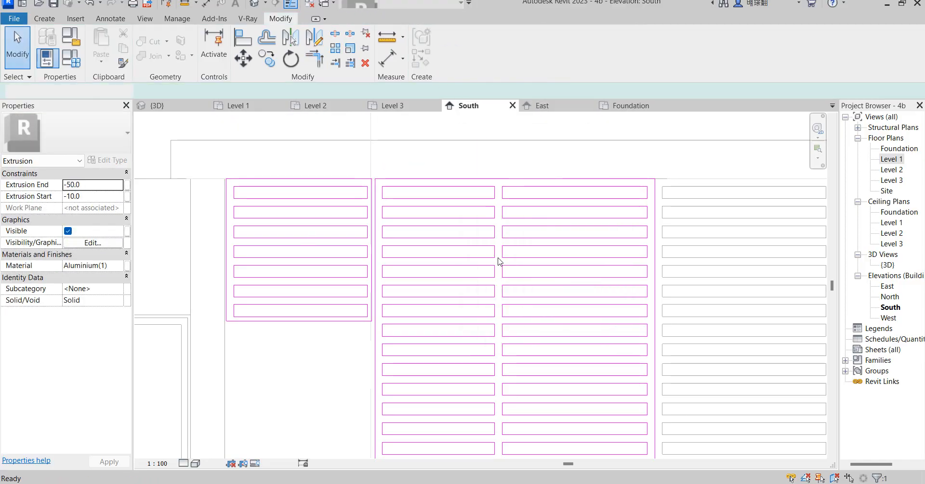
{"action": "scroll", "coordinate": [505, 270], "scroll_direction": "down", "scroll_amount": 3}
{"action": "left_click", "coordinate": [701, 285]}
{"action": "scroll", "coordinate": [700, 284], "scroll_direction": "down", "scroll_amount": 3}
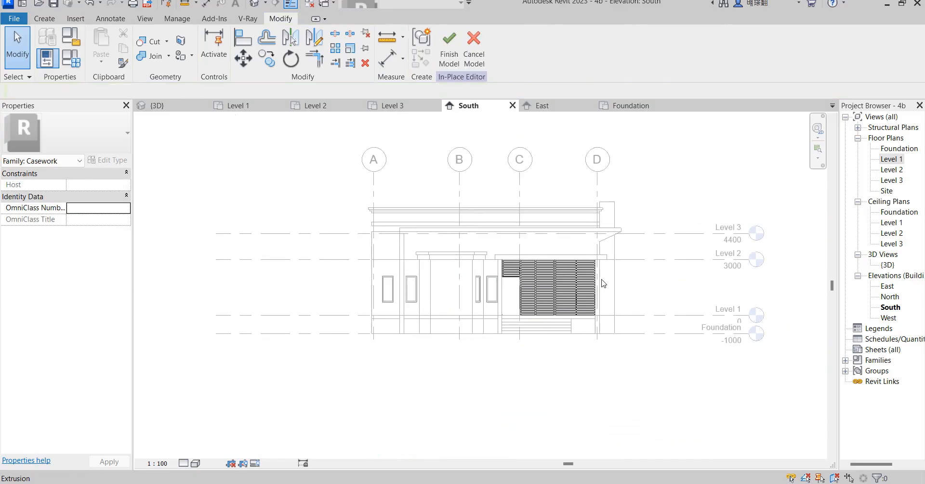
Open the 3D view and examine the porch screens and the house from the front and both sides
{"action": "double_click", "coordinate": [887, 265]}
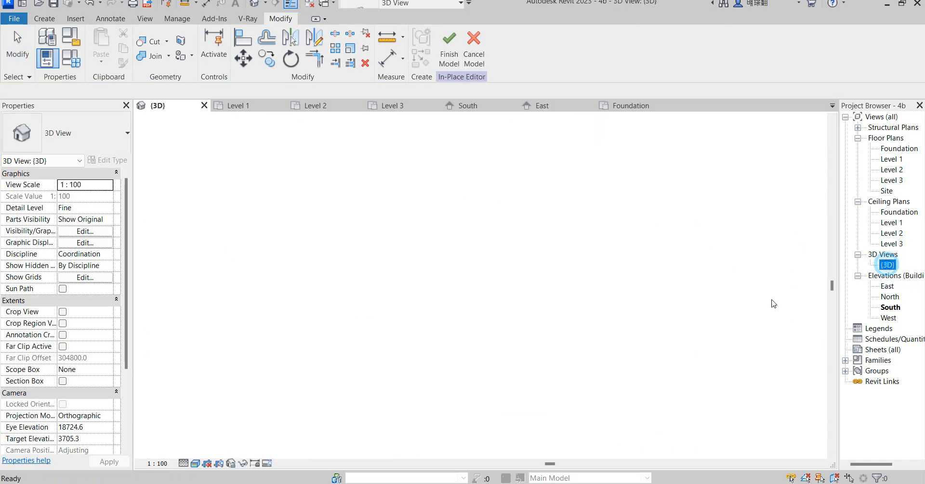
{"action": "scroll", "coordinate": [638, 408], "scroll_direction": "down", "scroll_amount": 5}
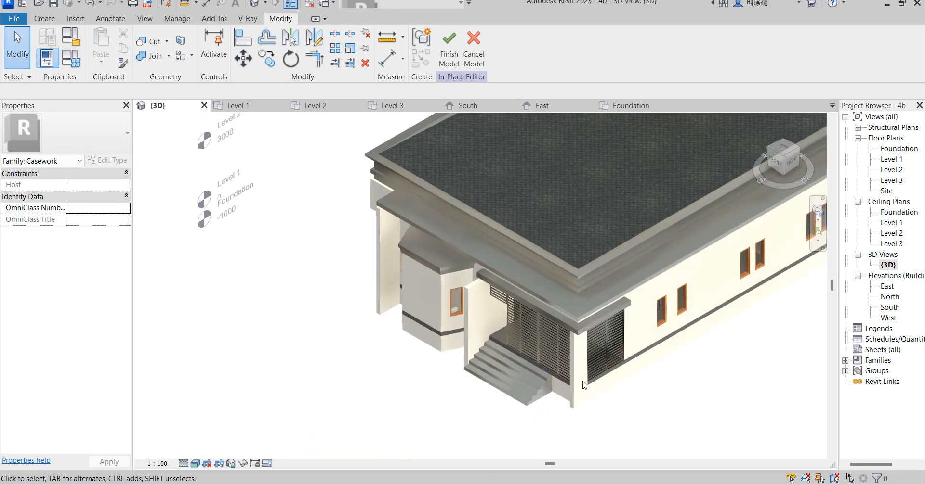
{"action": "scroll", "coordinate": [557, 418], "scroll_direction": "up", "scroll_amount": 4}
{"action": "scroll", "coordinate": [561, 424], "scroll_direction": "down", "scroll_amount": 5}
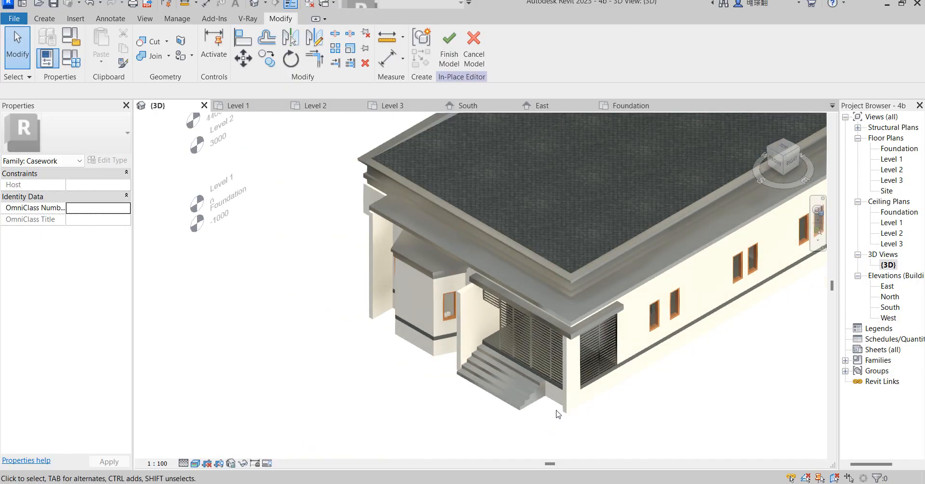
{"action": "scroll", "coordinate": [430, 316], "scroll_direction": "up", "scroll_amount": 4}
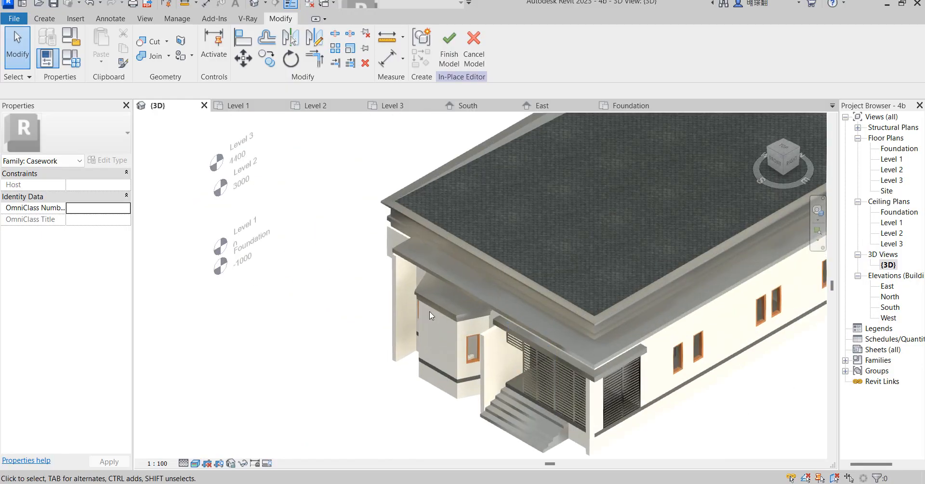
{"action": "left_click", "coordinate": [772, 151]}
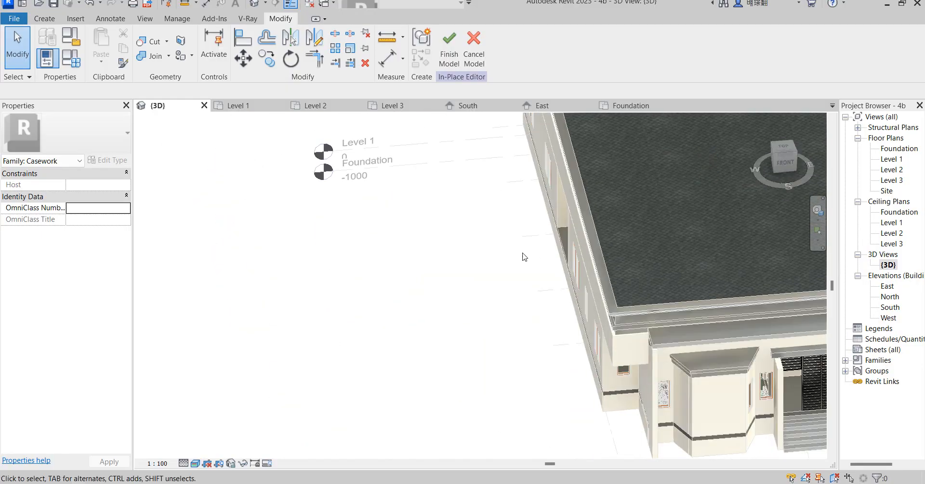
{"action": "left_click", "coordinate": [775, 155]}
{"action": "scroll", "coordinate": [615, 307], "scroll_direction": "up", "scroll_amount": 5}
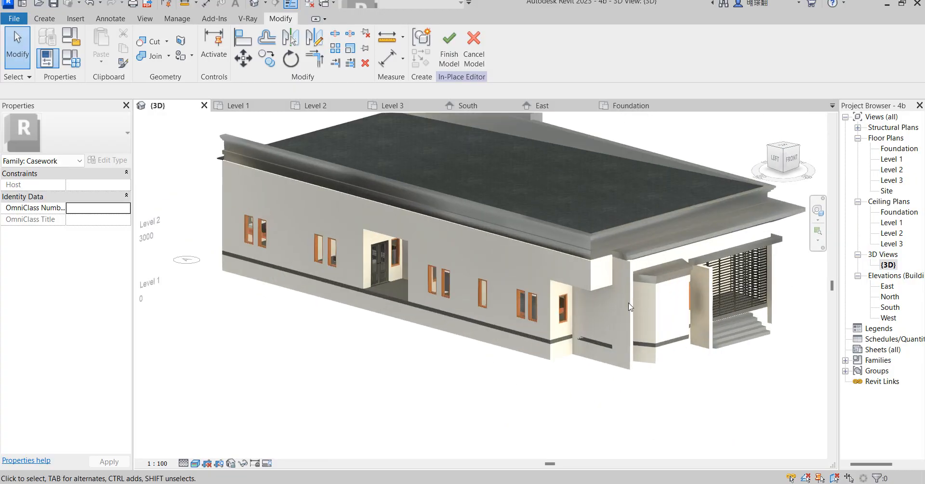
{"action": "scroll", "coordinate": [629, 307], "scroll_direction": "up", "scroll_amount": 4}
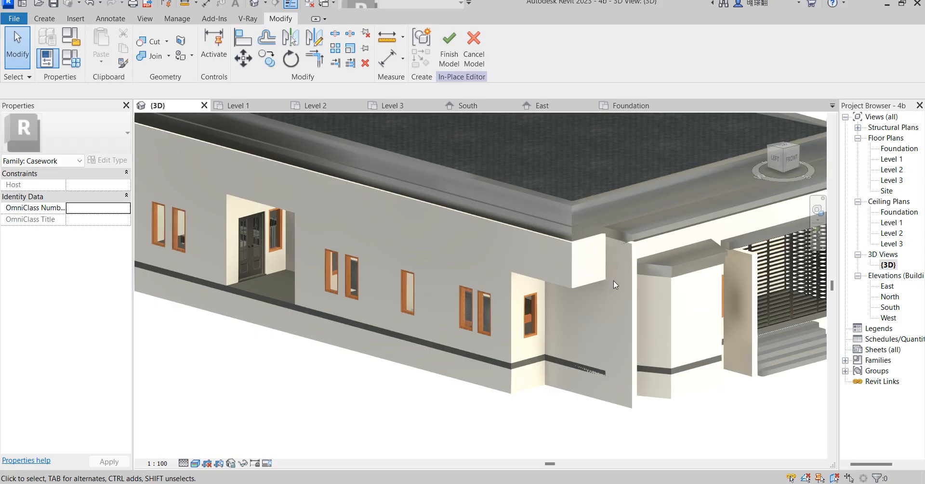
{"action": "scroll", "coordinate": [493, 320], "scroll_direction": "down", "scroll_amount": 8}
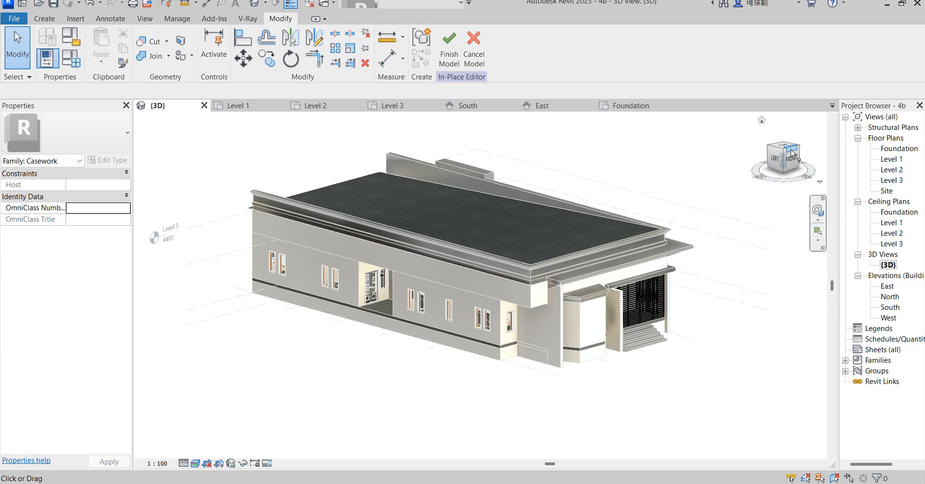
{"action": "mouse_move", "coordinate": [775, 162]}
{"action": "left_mouse_down"}
{"action": "mouse_move", "coordinate": [548, 162]}
{"action": "mouse_move", "coordinate": [605, 163]}
{"action": "mouse_move", "coordinate": [647, 370]}
{"action": "left_mouse_up"}
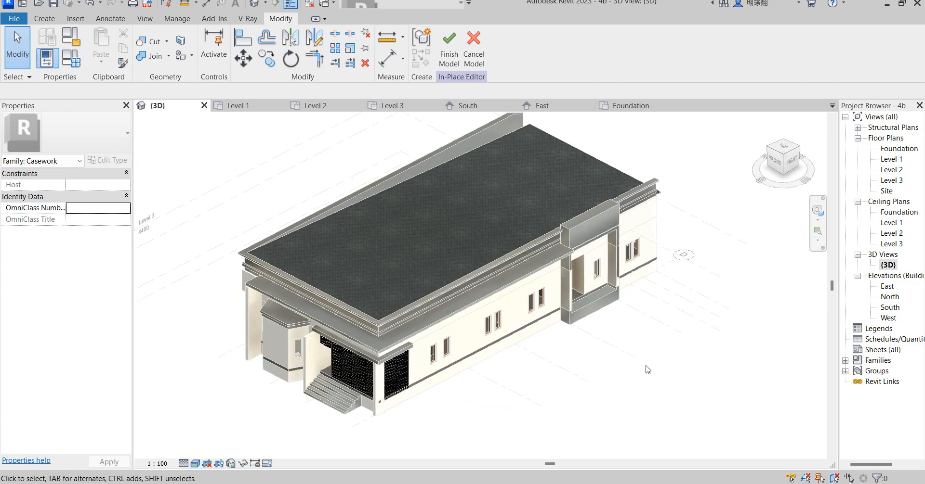
{"action": "scroll", "coordinate": [626, 342], "scroll_direction": "down", "scroll_amount": 4}
{"action": "scroll", "coordinate": [491, 398], "scroll_direction": "up", "scroll_amount": 8}
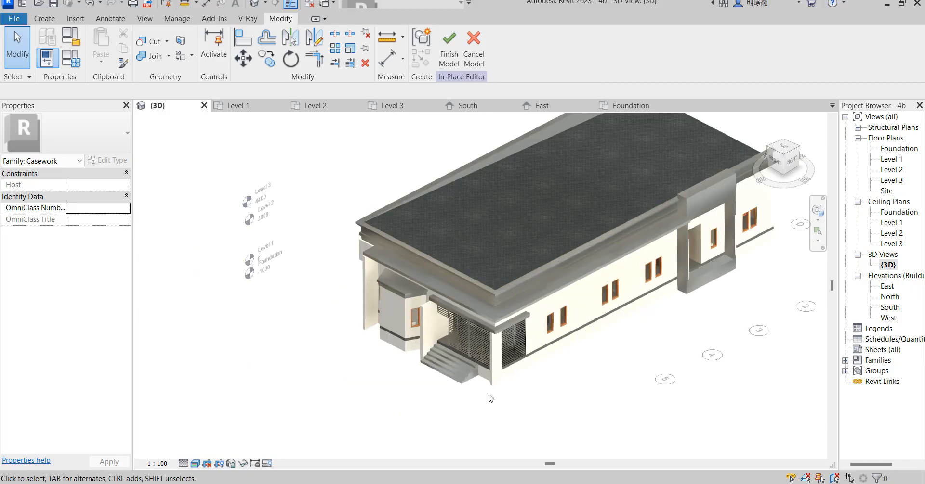